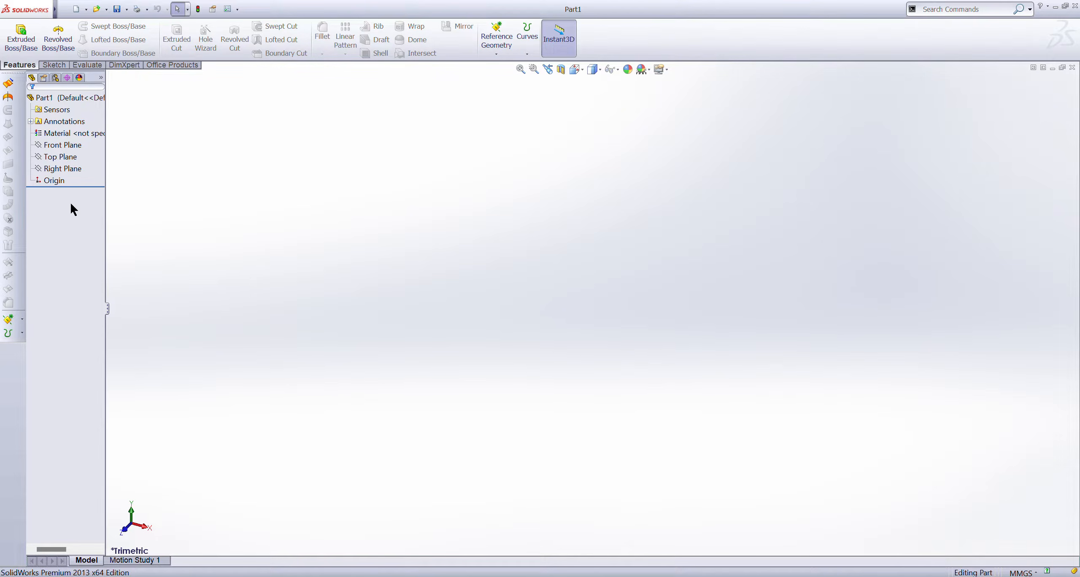
Sketch a center rectangle about 46 mm square on the Front Plane, above and left of the origin, and start an Extruded Boss/Base from it.
left_click(72, 146)
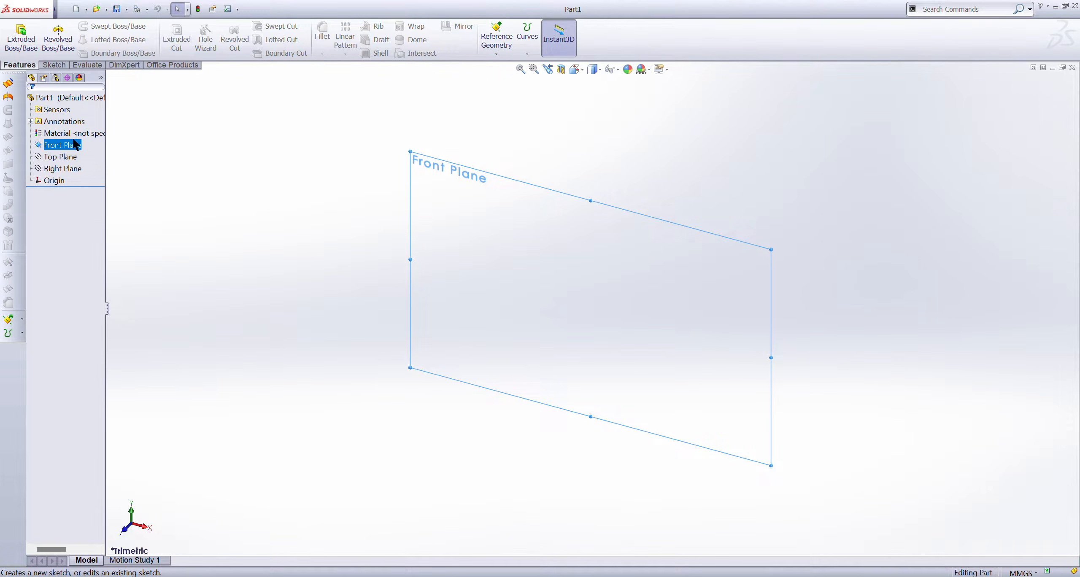
left_click(80, 142)
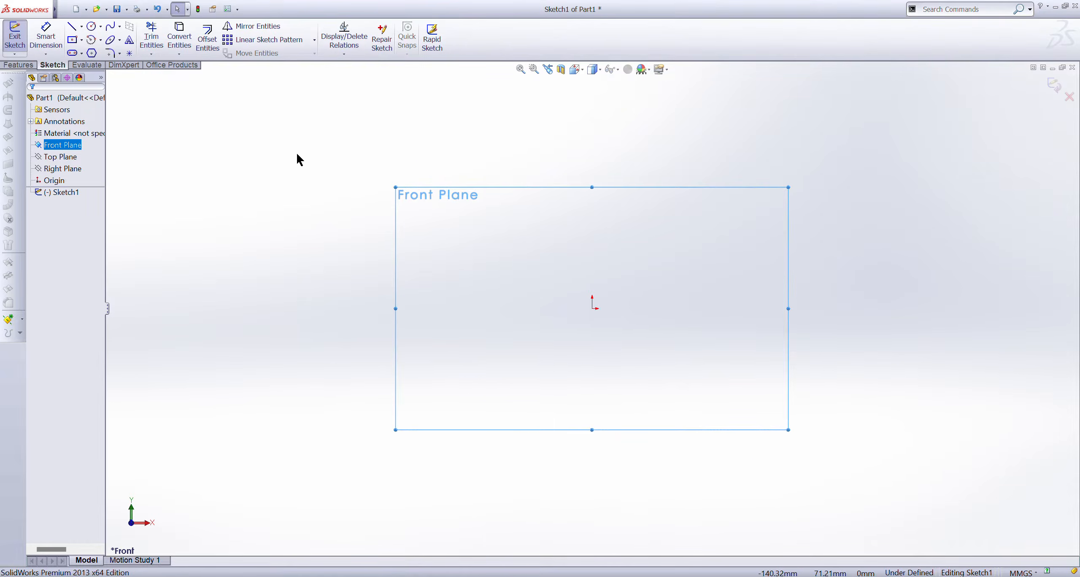
left_click(72, 40)
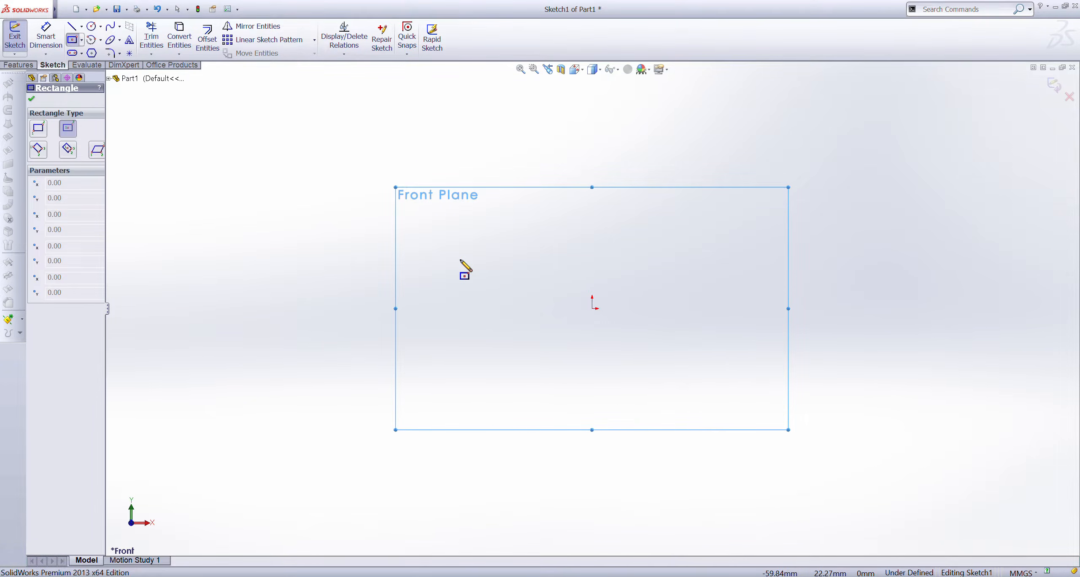
left_click(471, 217)
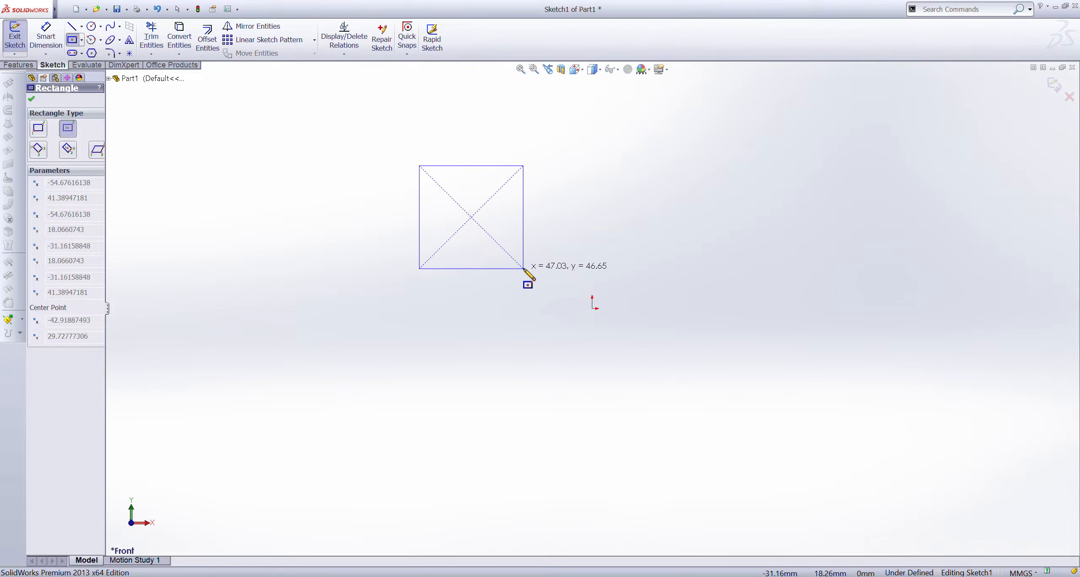
left_click(524, 269)
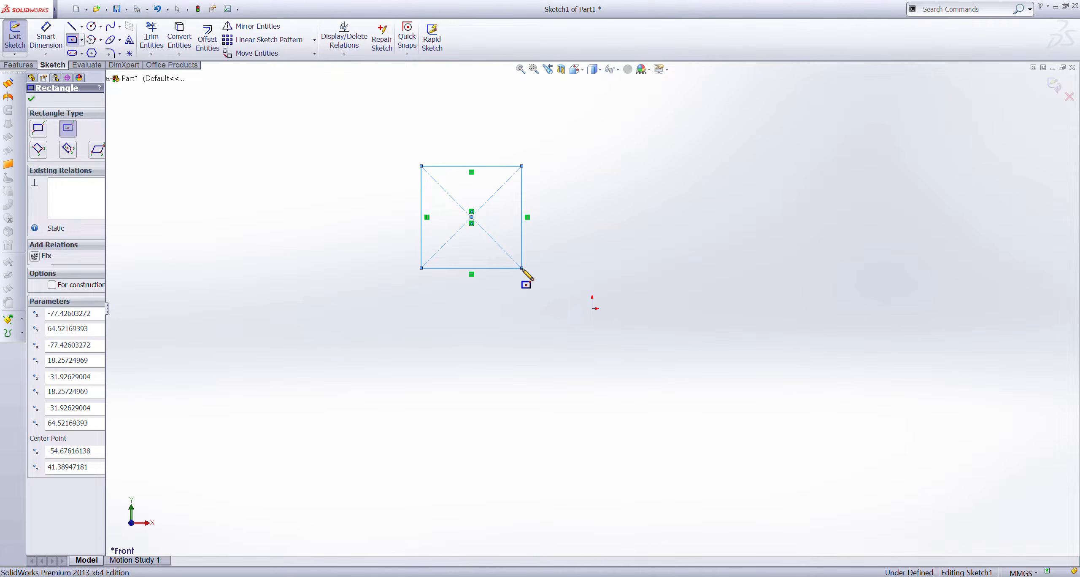
left_click(32, 100)
left_click(16, 42)
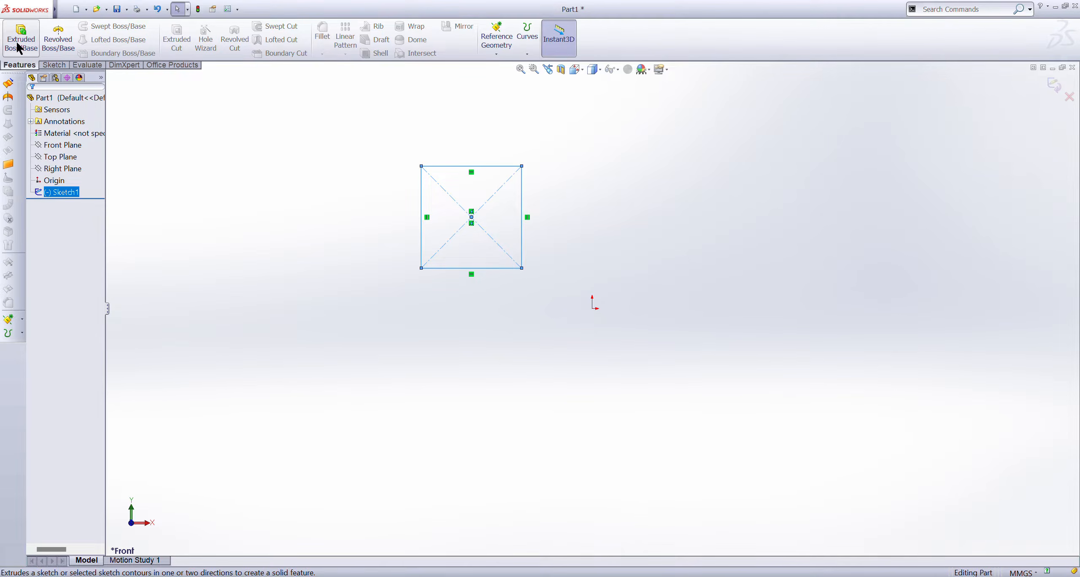
left_click(10, 50)
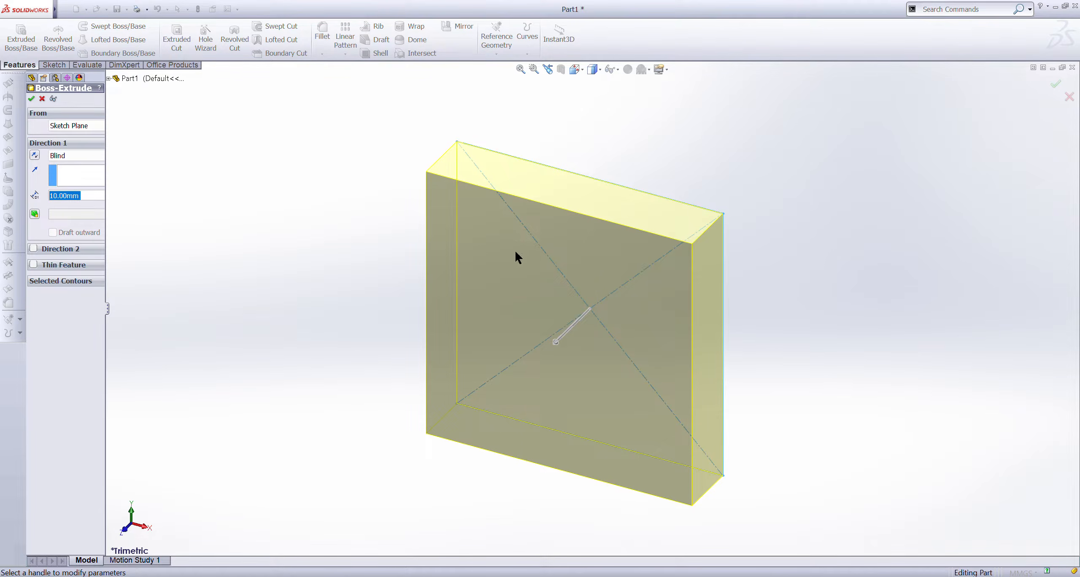
Try the Mid Plane end condition for the extrusion, return it to Blind and reverse its direction.
left_click(78, 155)
key("m")
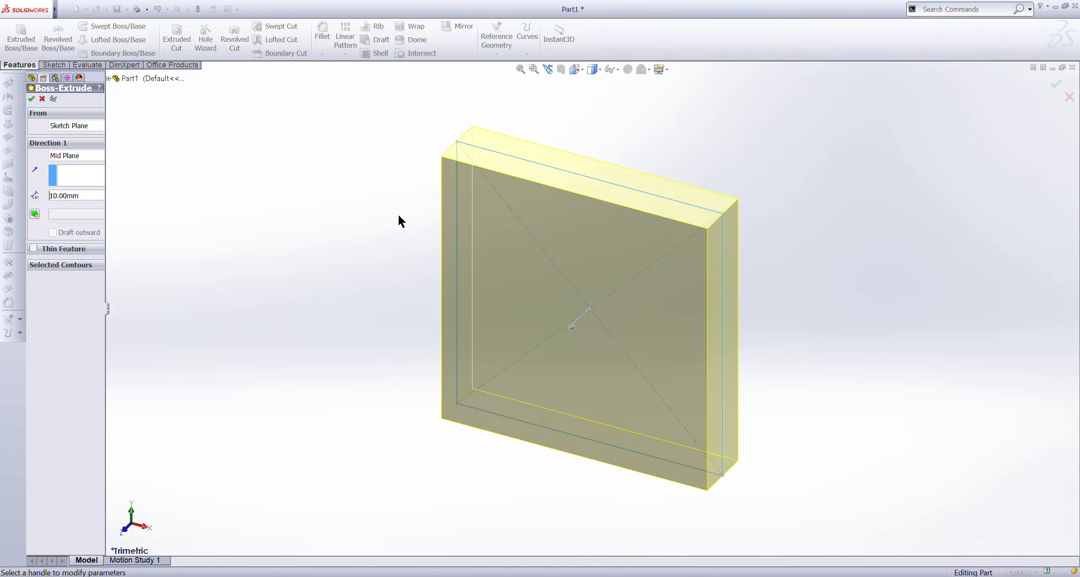
left_click(99, 154)
left_click(82, 165)
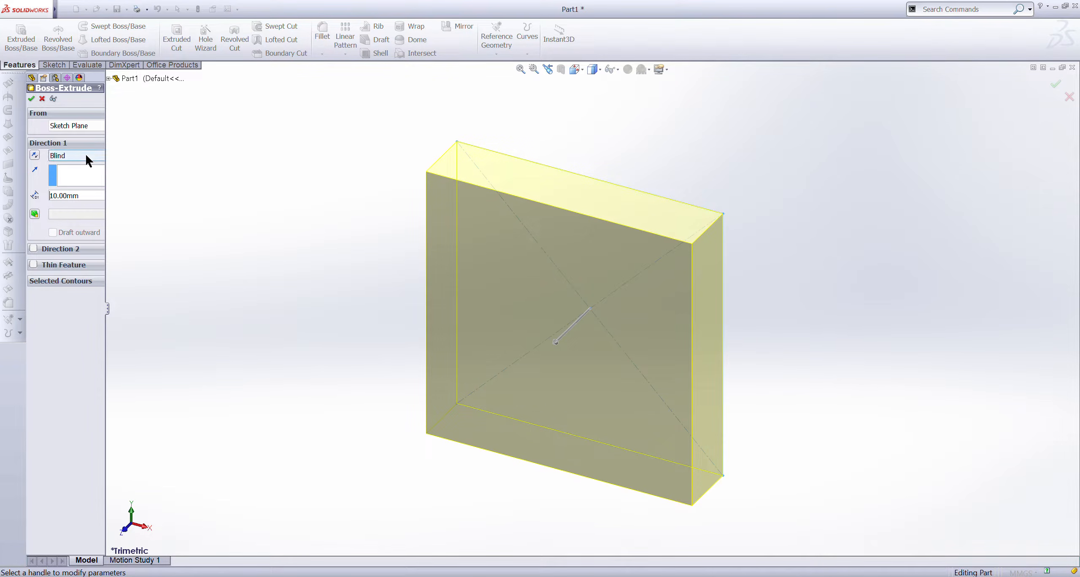
left_click(34, 156)
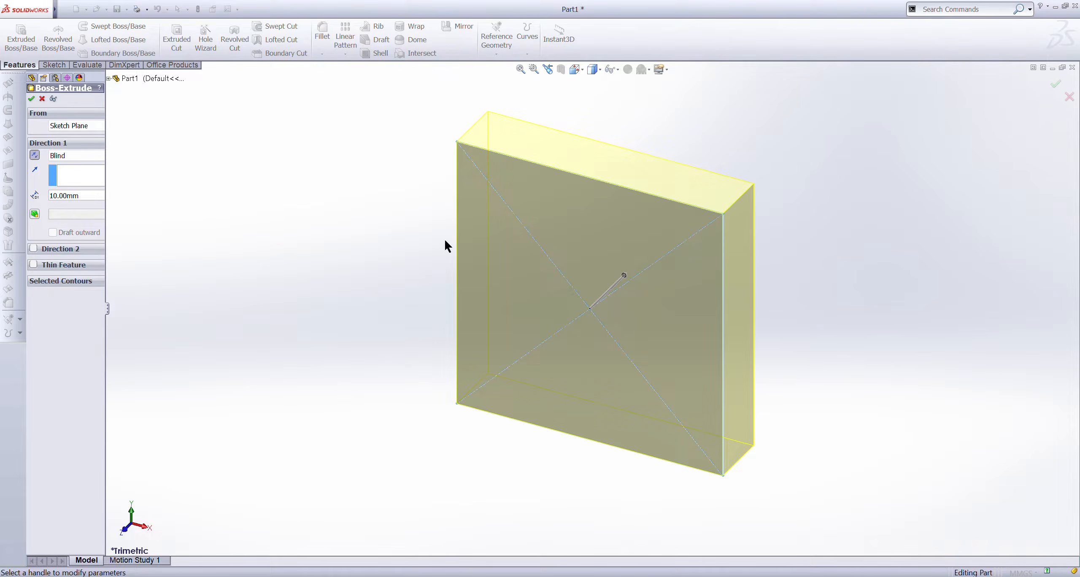
Extrude the square sketch Blind to a depth of 4 mm in front of the Front Plane.
left_click(625, 276)
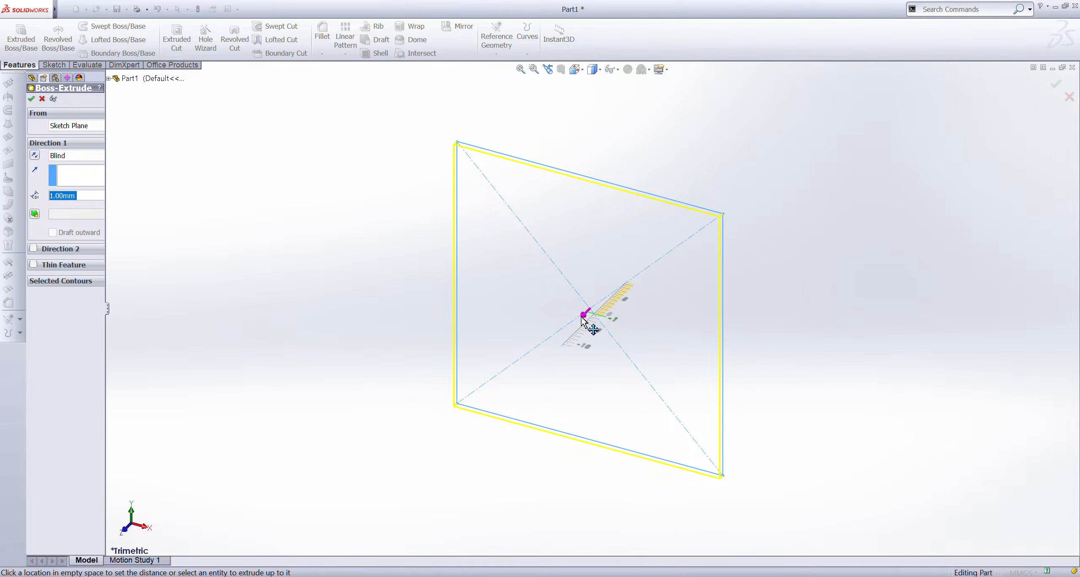
left_click(575, 324)
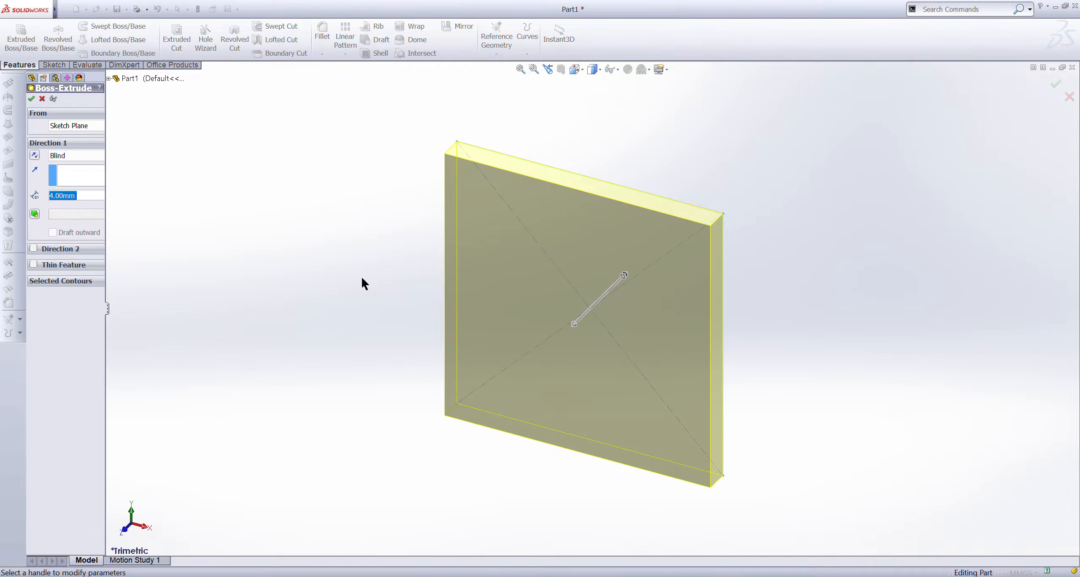
left_click(32, 99)
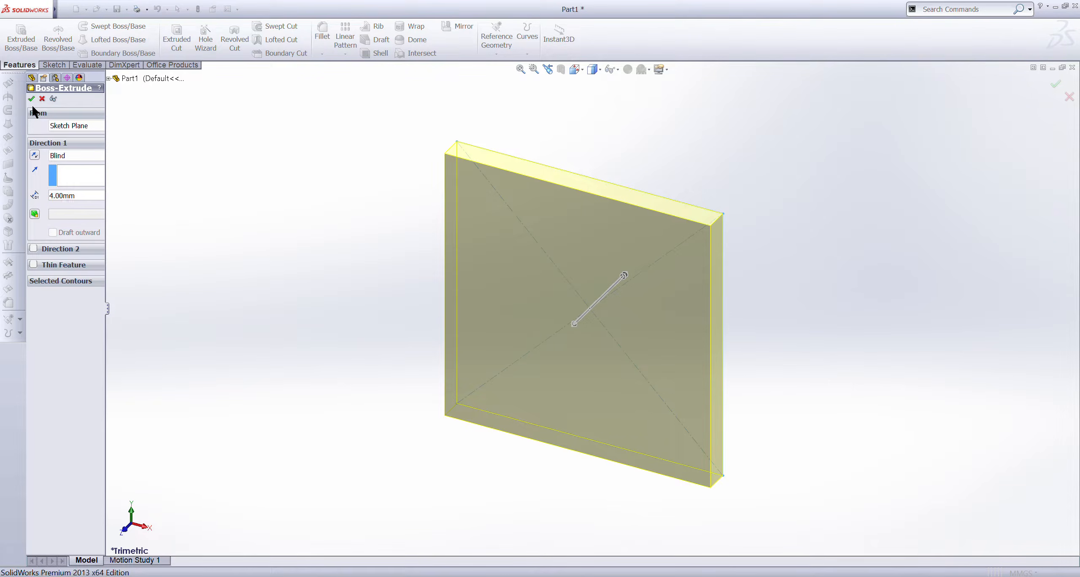
left_click(248, 166)
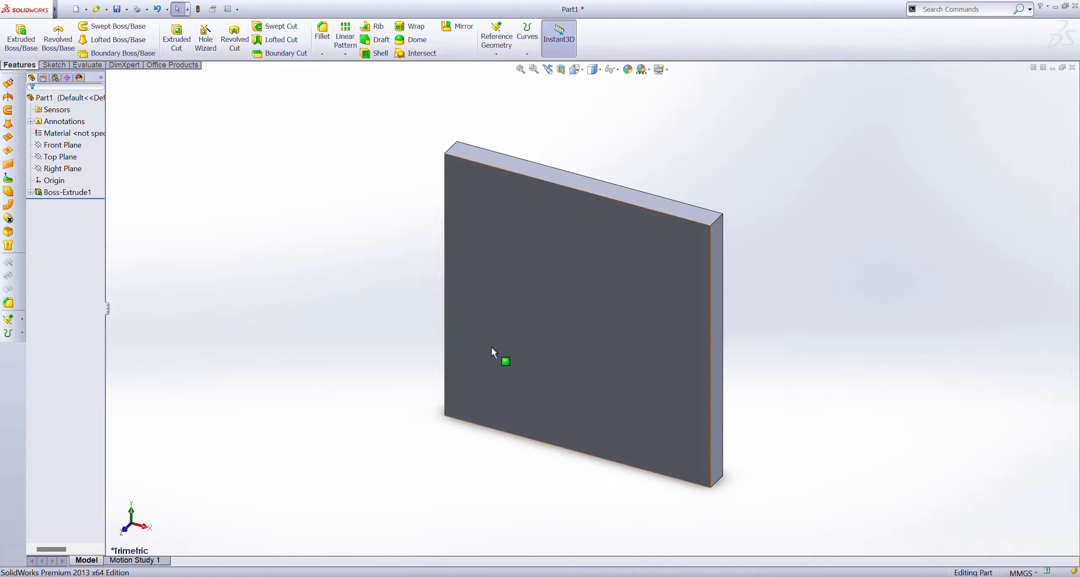
Mirror the extruded square plate about its narrow right side face to double the plate's width.
key("ctrl+1")
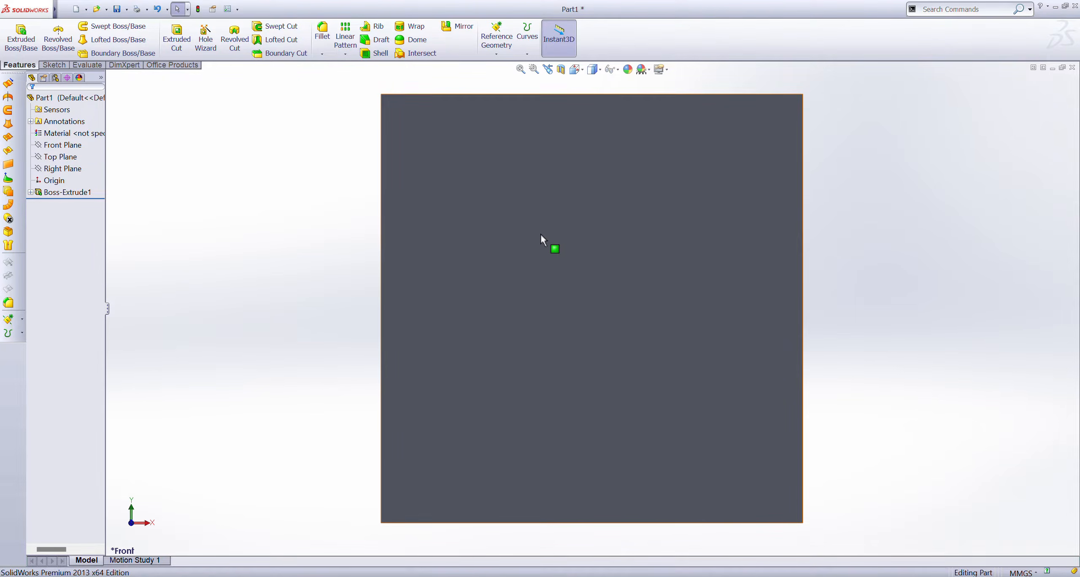
key("f")
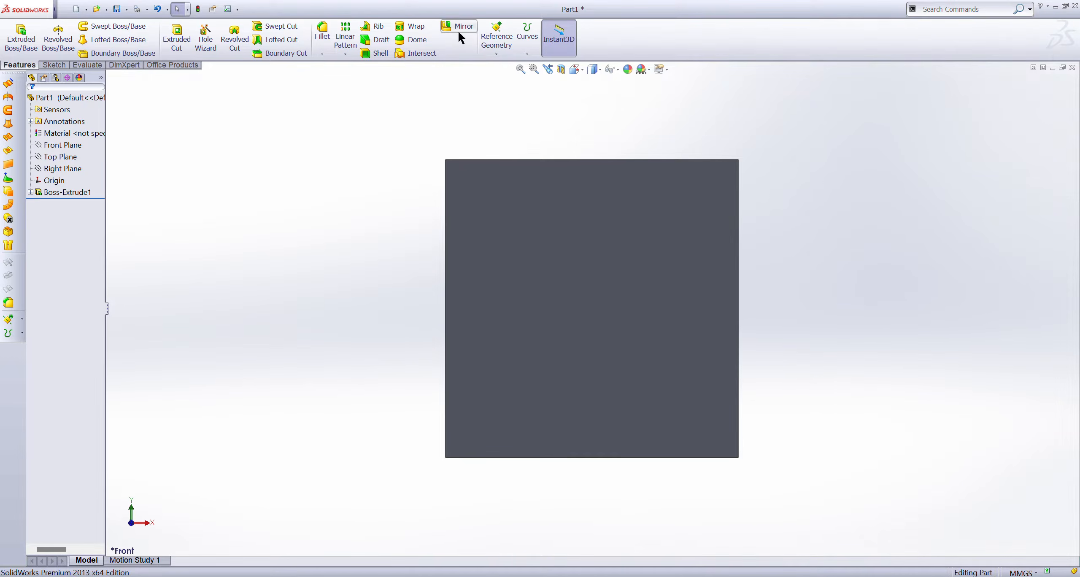
left_click(461, 27)
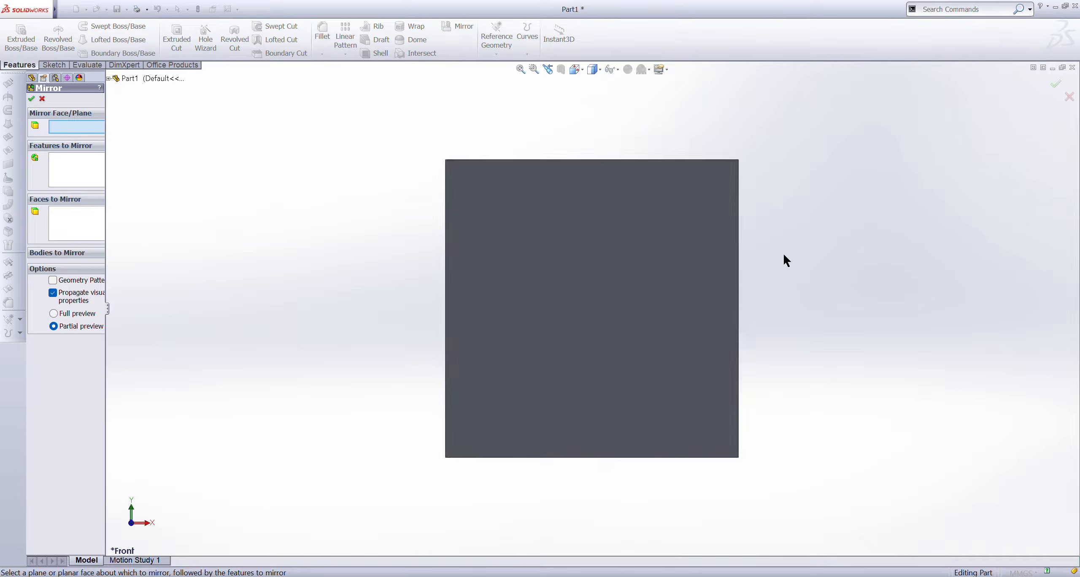
middle_click_drag(761, 248, 716, 279)
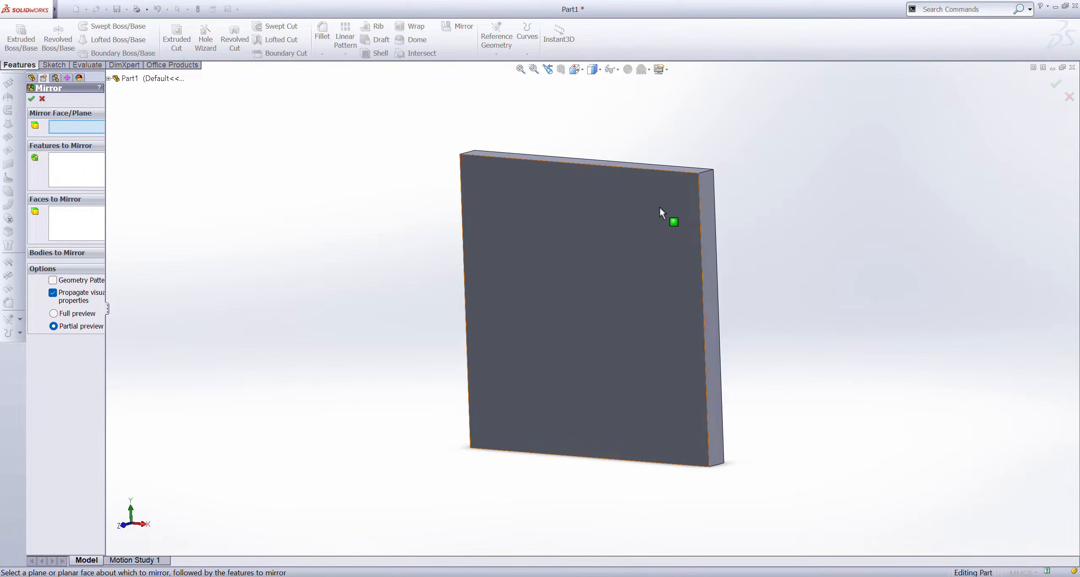
left_click(712, 224)
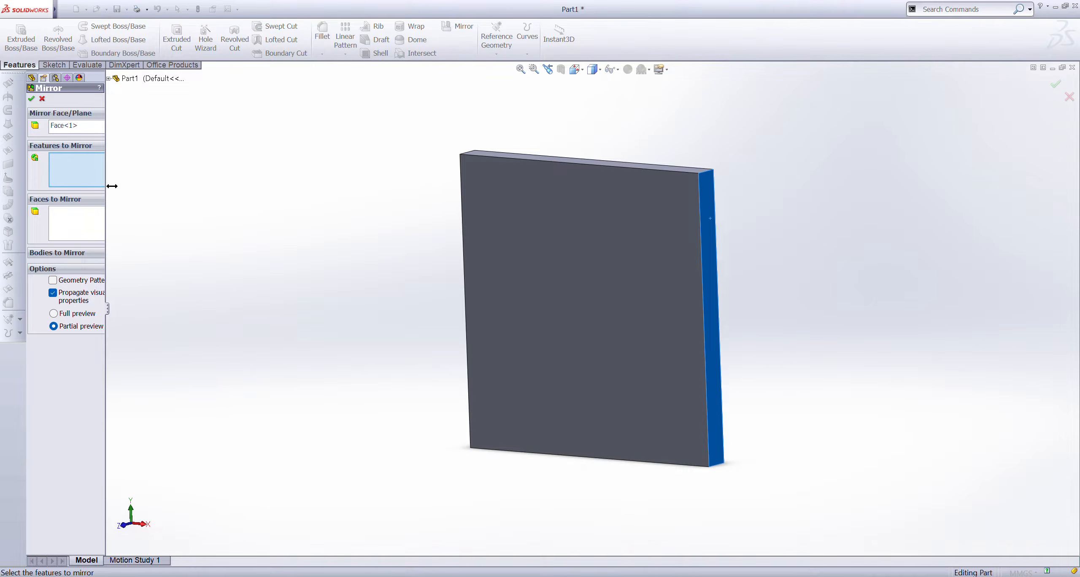
left_click(109, 79)
left_click(145, 174)
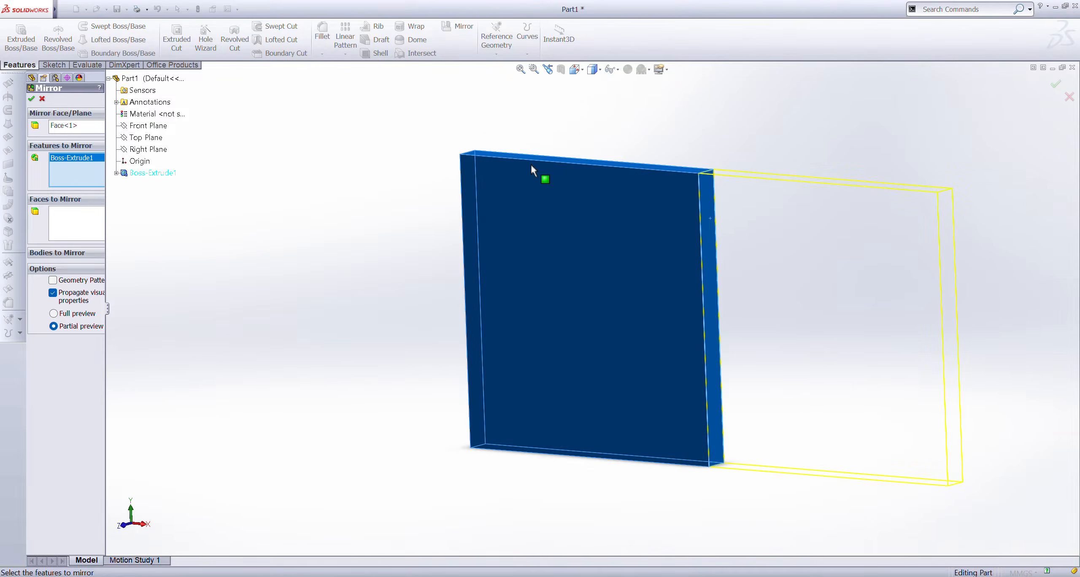
middle_click_drag(781, 284, 832, 268)
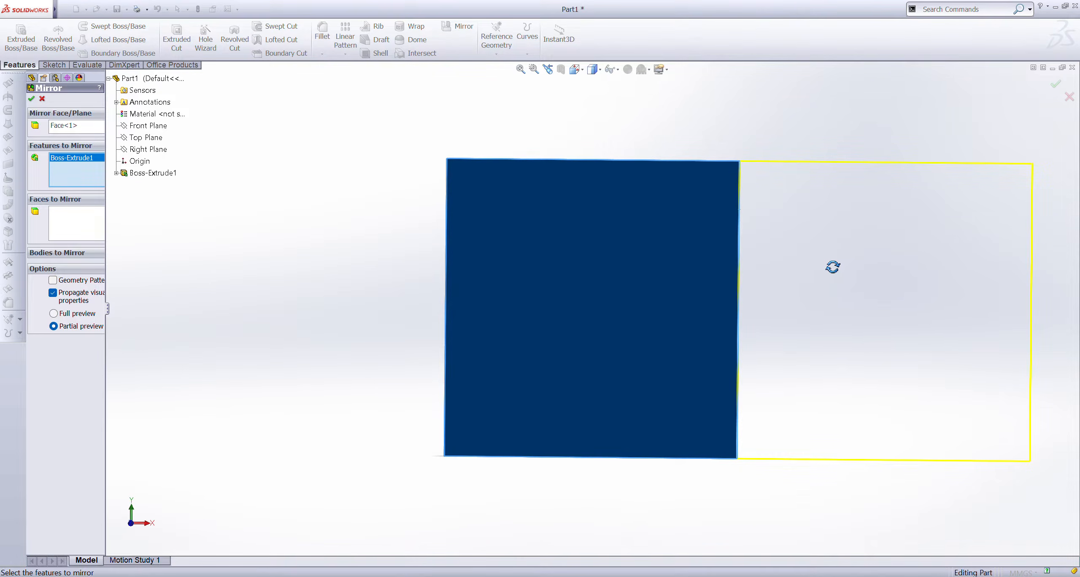
left_click(32, 99)
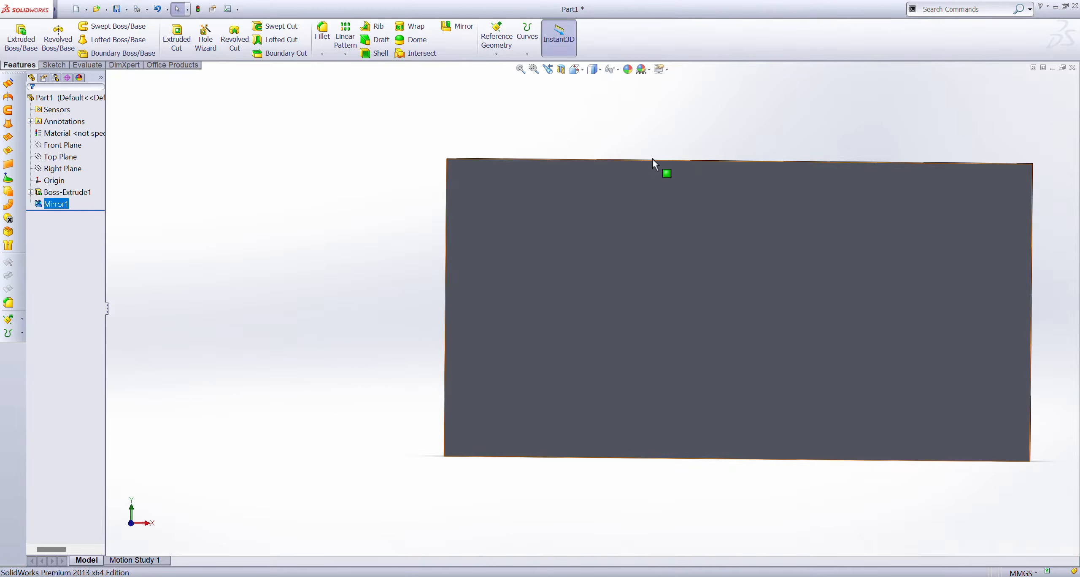
Sketch a wavy eight-point spline on the Front Plane, running from beyond the plate's left edge to beyond its right edge.
middle_click_drag(723, 130, 725, 147)
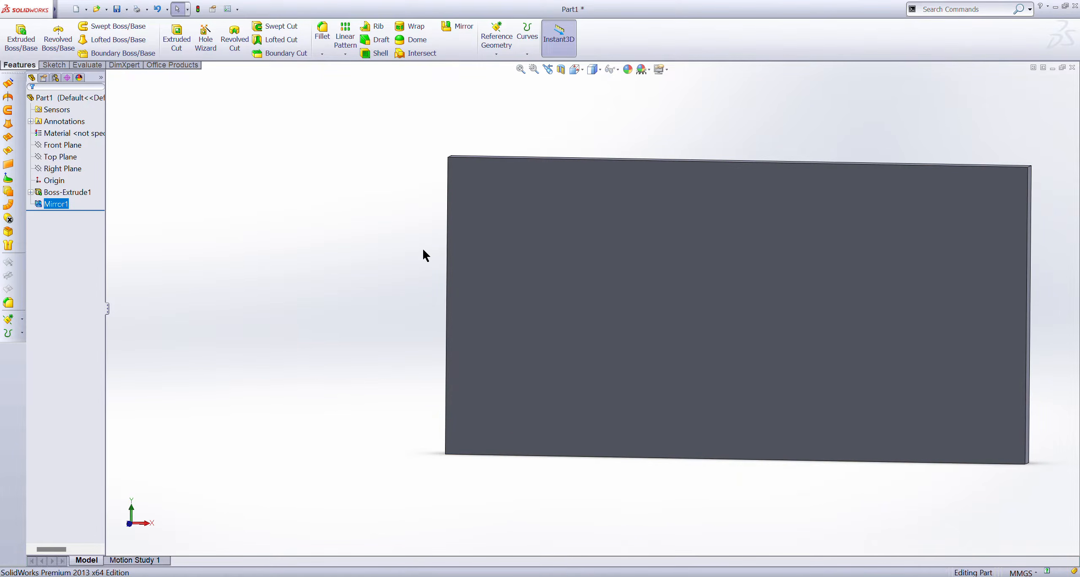
key("ctrl+1")
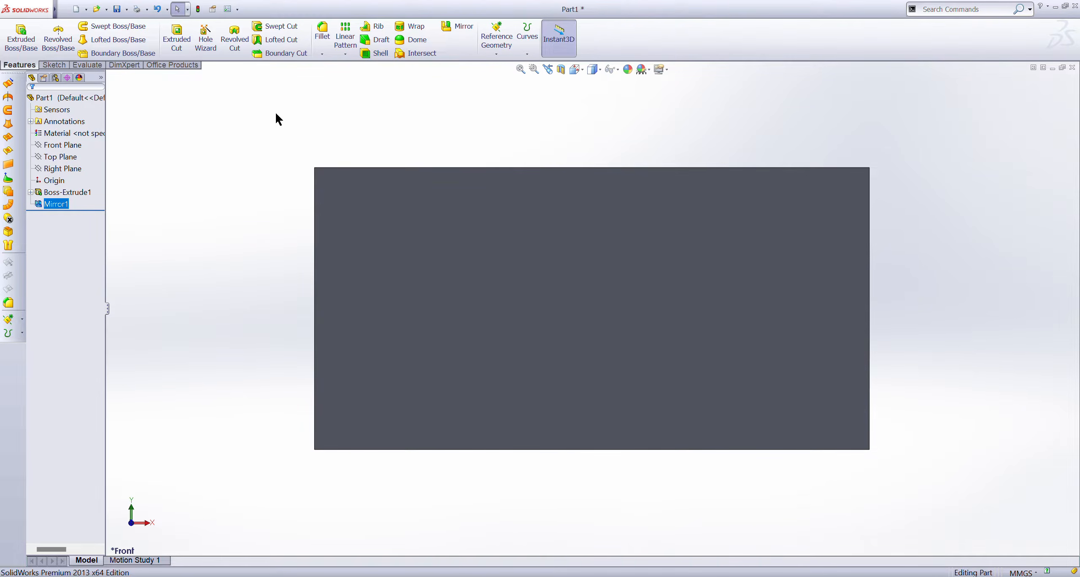
left_click(77, 148)
left_click(79, 140)
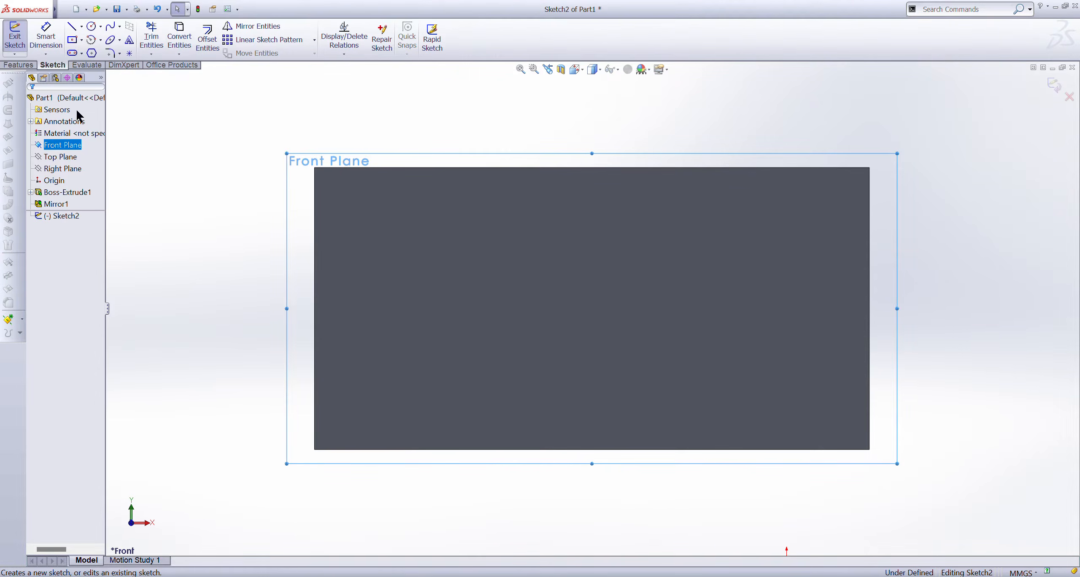
left_click(110, 26)
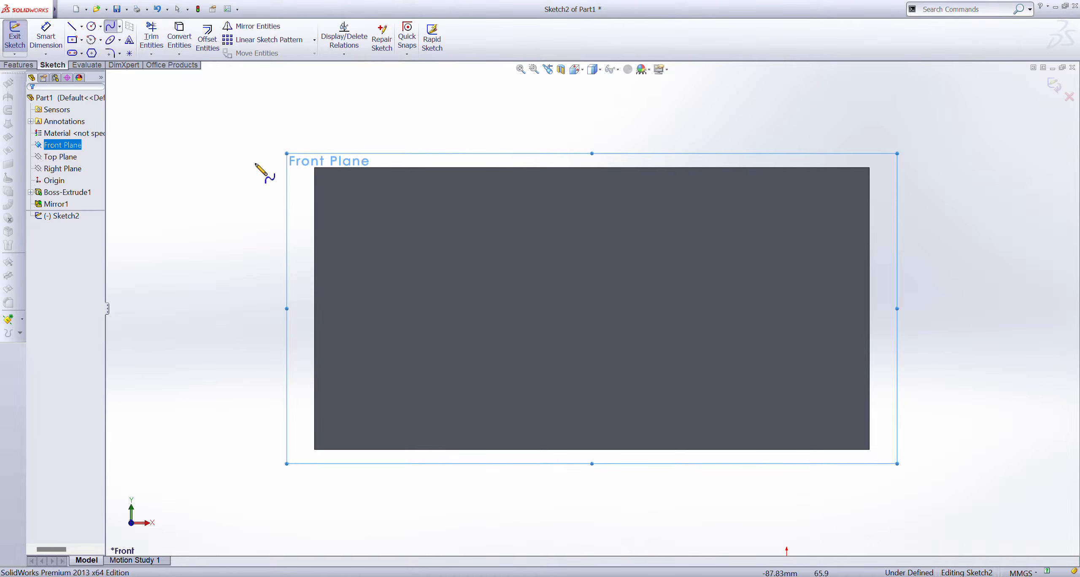
left_click(277, 232)
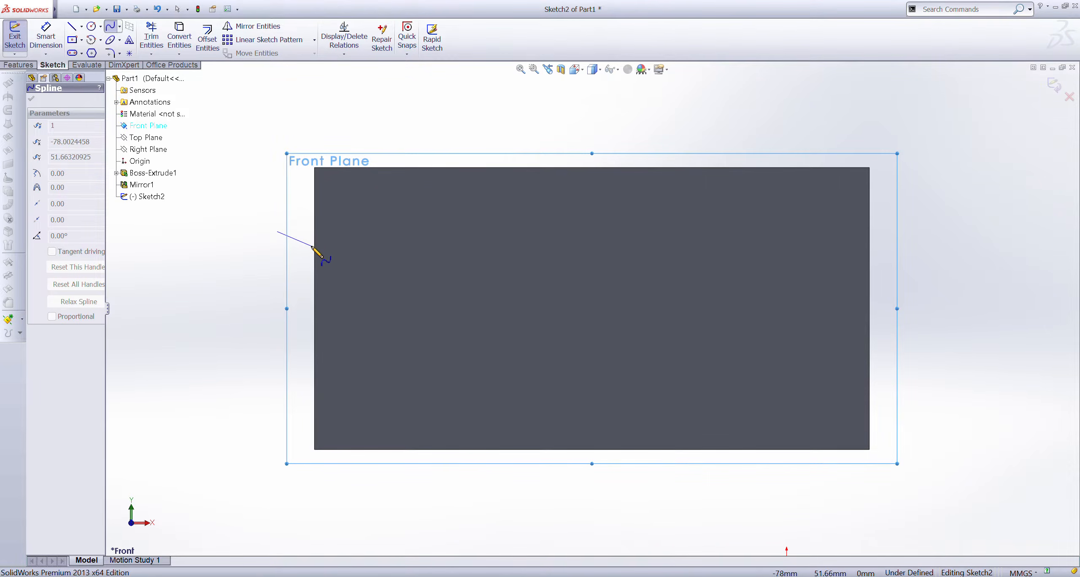
left_click(330, 214)
left_click(401, 277)
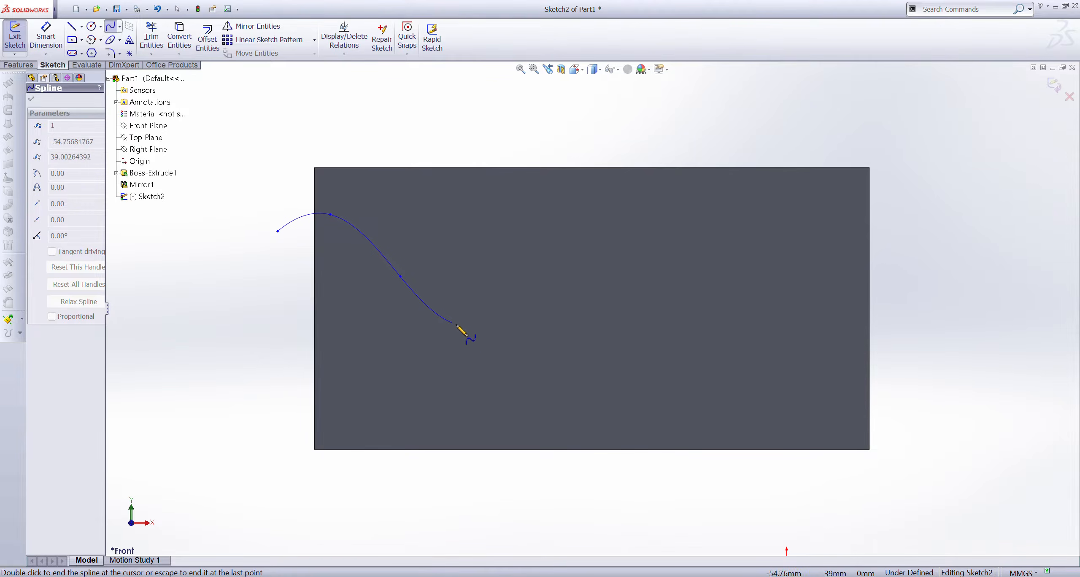
left_click(622, 265)
left_click(736, 323)
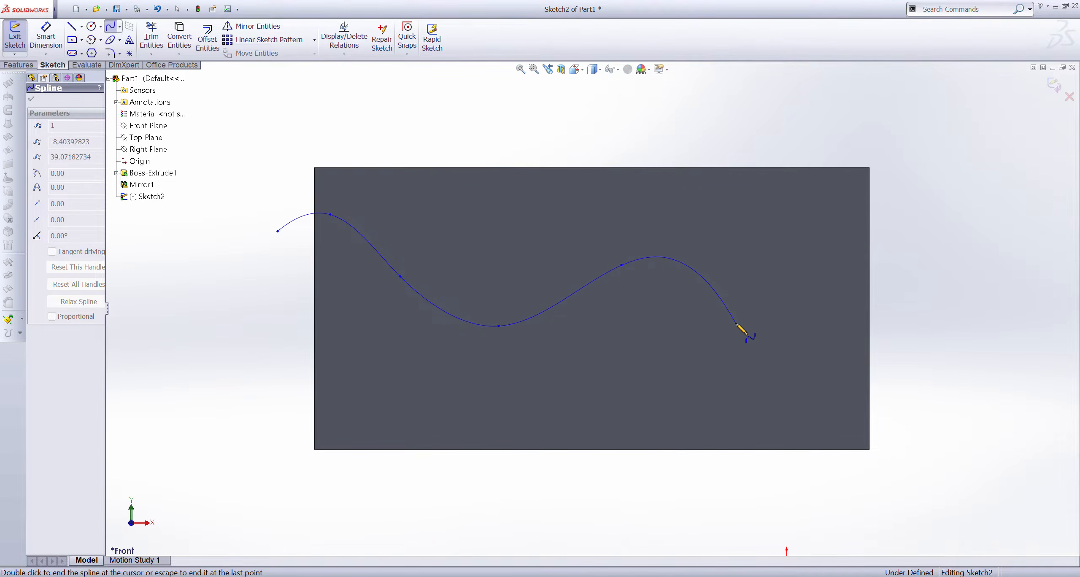
left_click(830, 370)
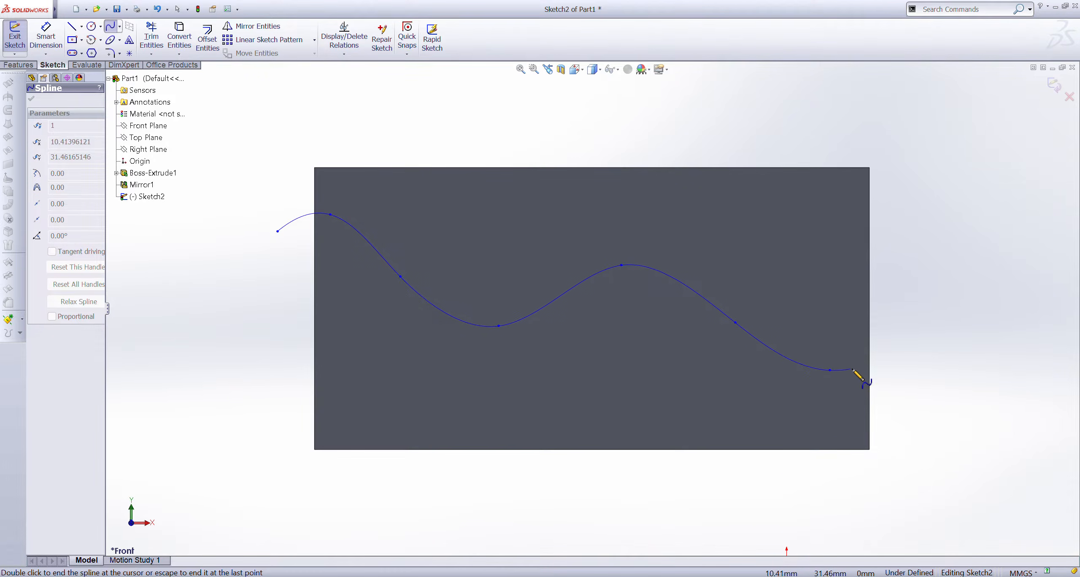
double_click(919, 329)
key("Escape")
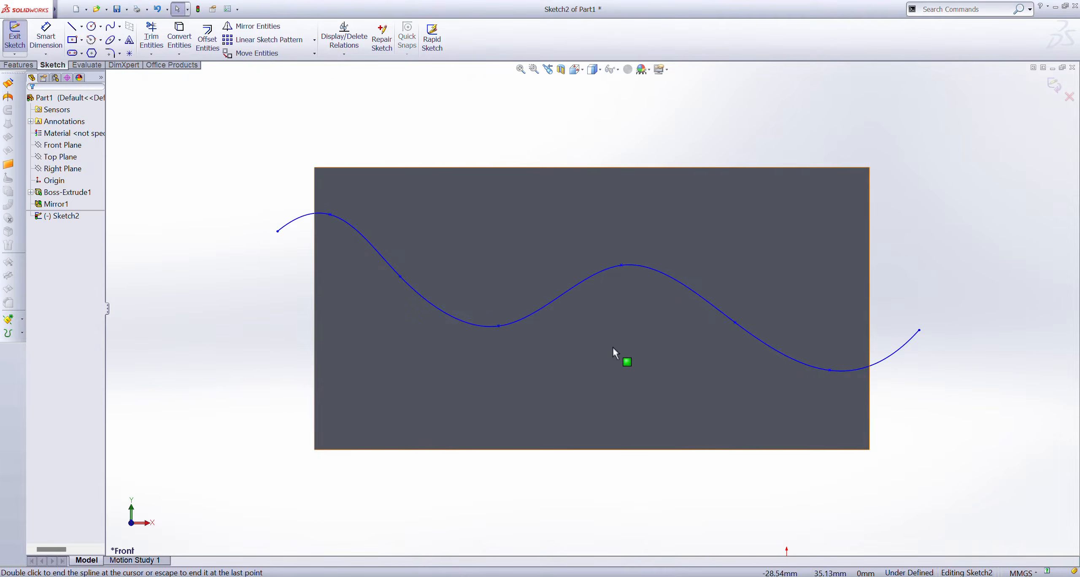
left_click(15, 46)
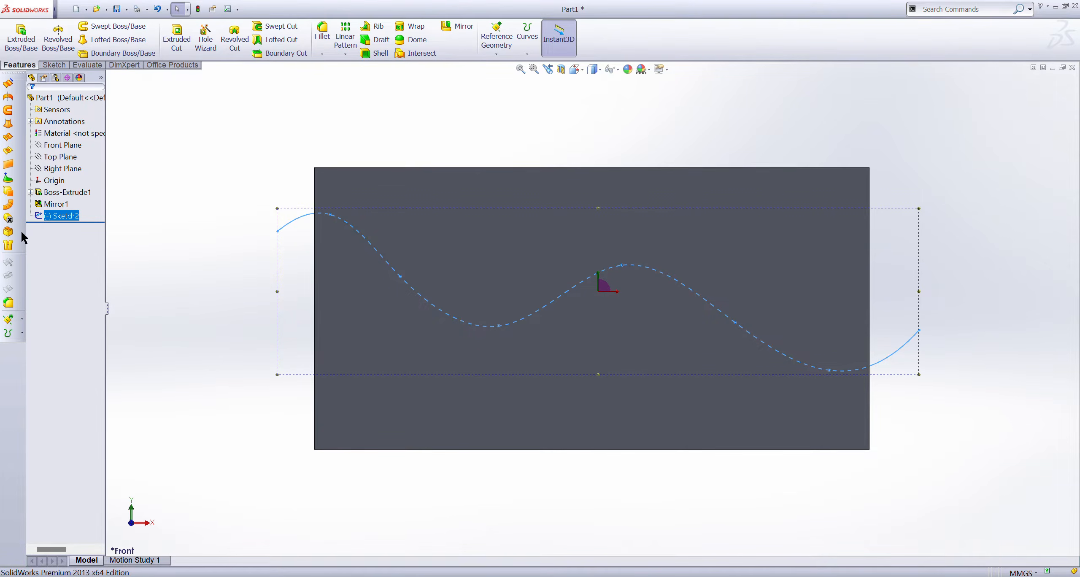
Start a surface extrusion of the wavy spline and set its Blind depth to 6 mm.
left_click(9, 86)
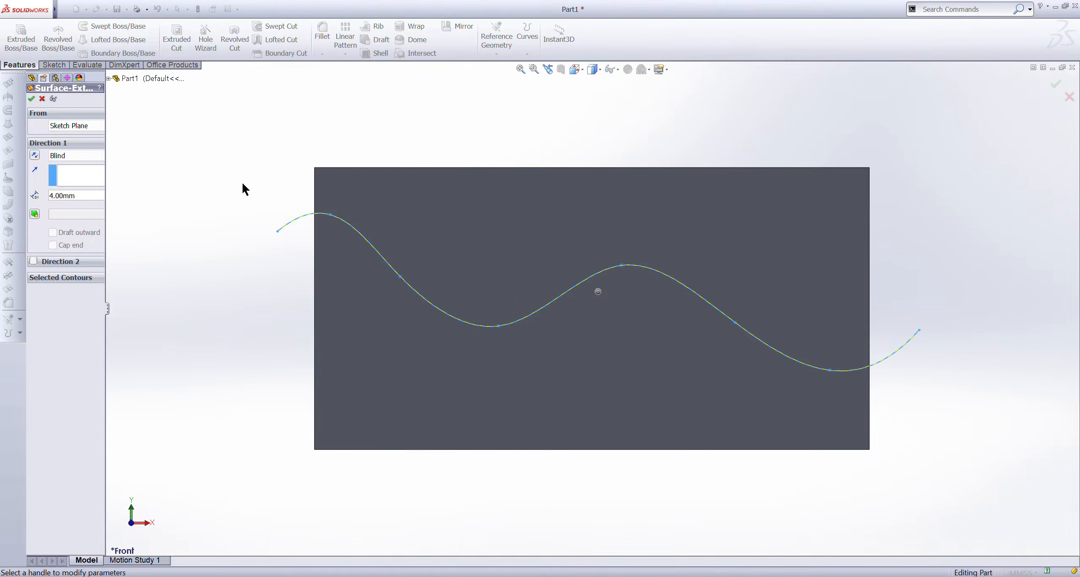
middle_click_drag(279, 174, 290, 428)
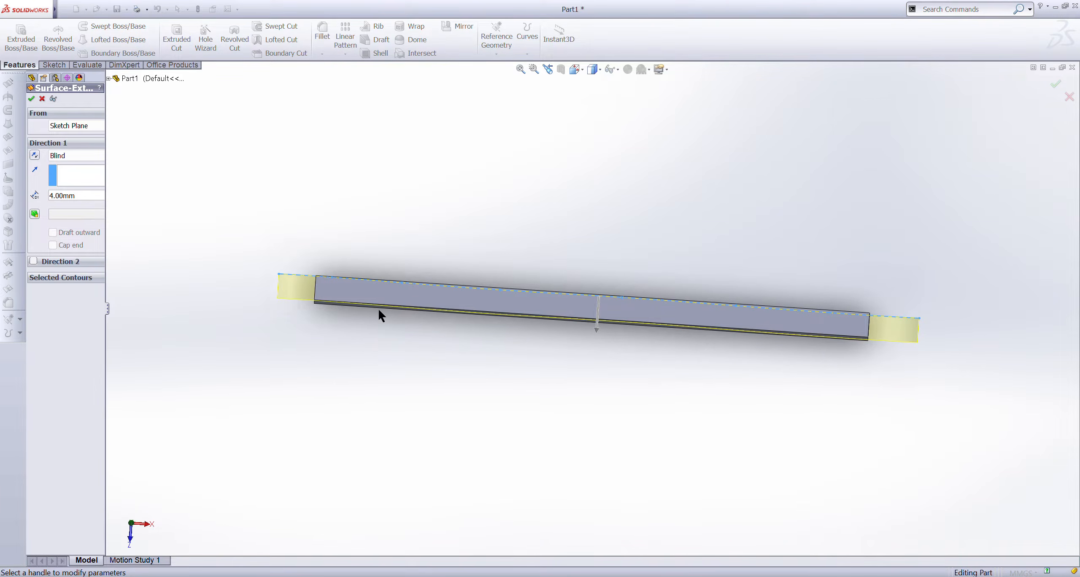
scroll(510, 319, "down", 5)
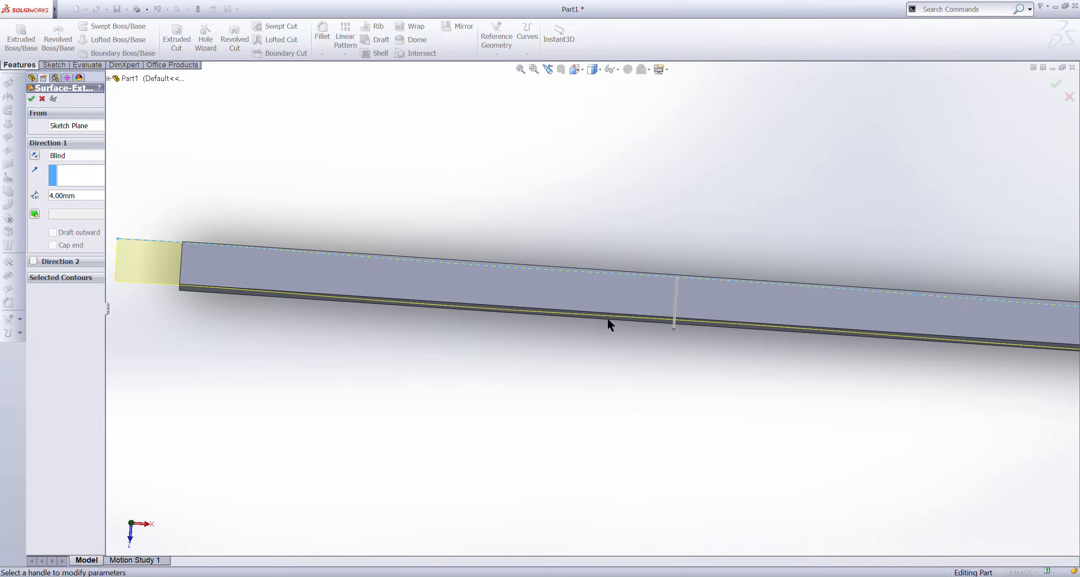
scroll(608, 317, "up", 2)
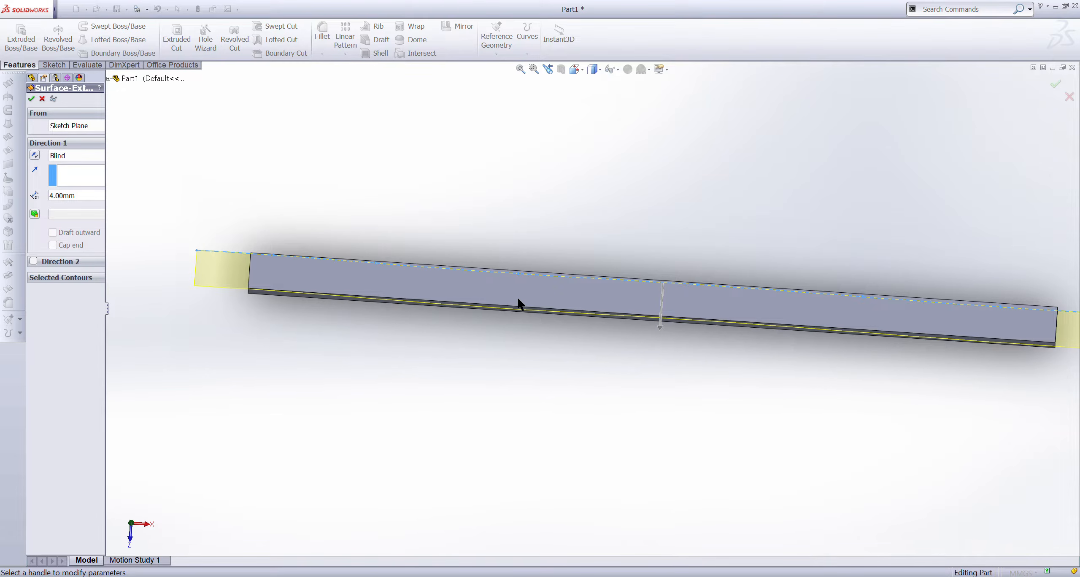
key("ctrl+5")
scroll(594, 337, "down", 5)
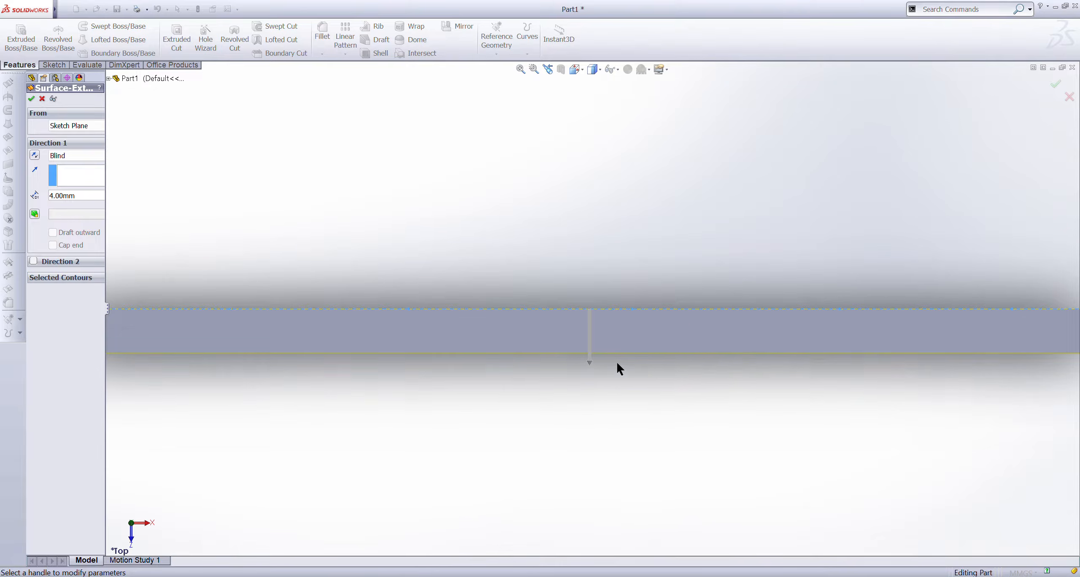
key("f")
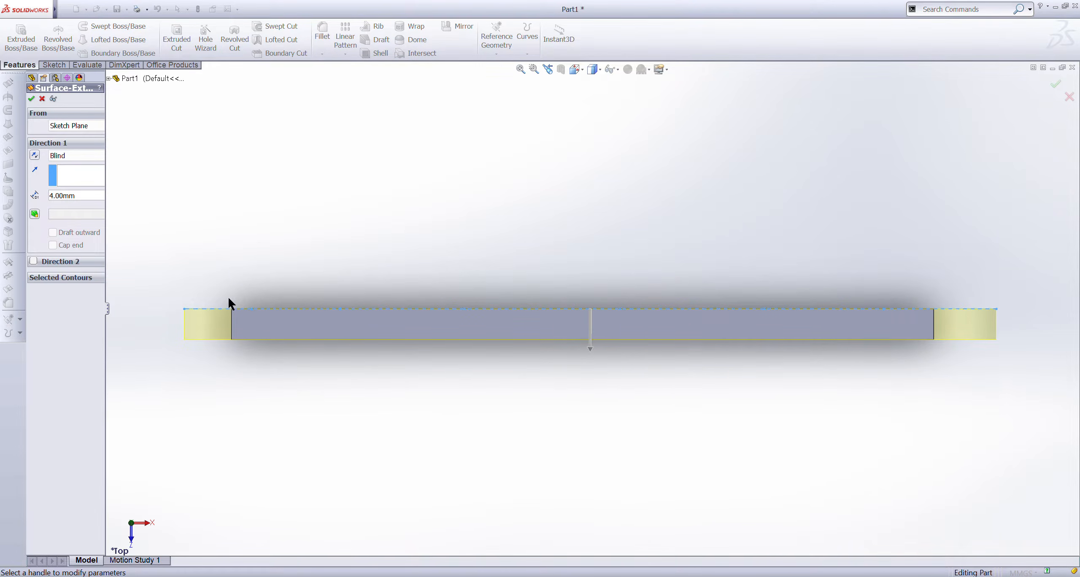
double_click(59, 196)
type("6")
key("Return")
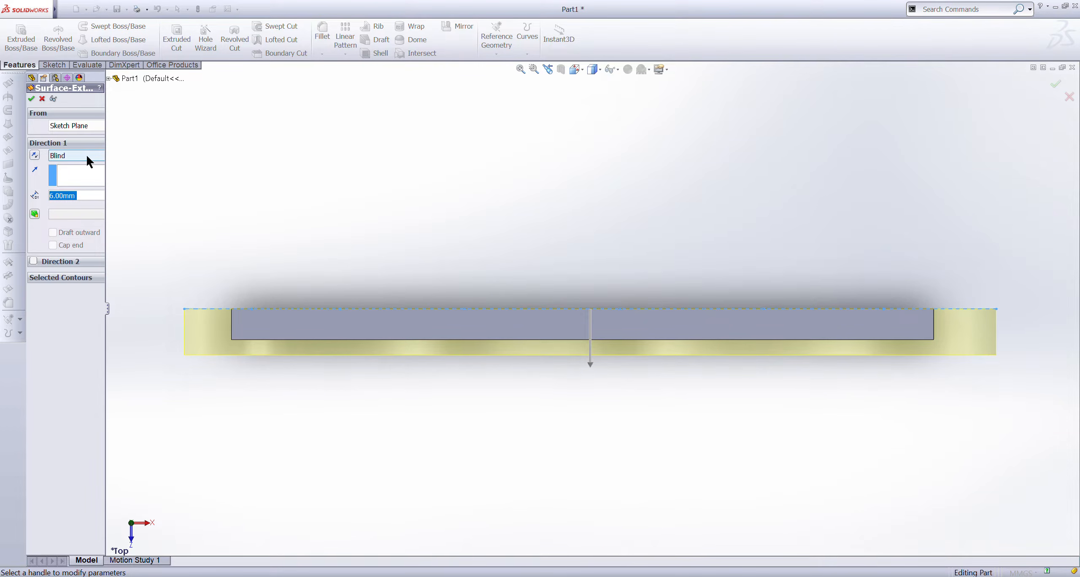
Change the surface extrusion to Mid Plane with a depth of 10 mm and create it.
left_click(72, 221)
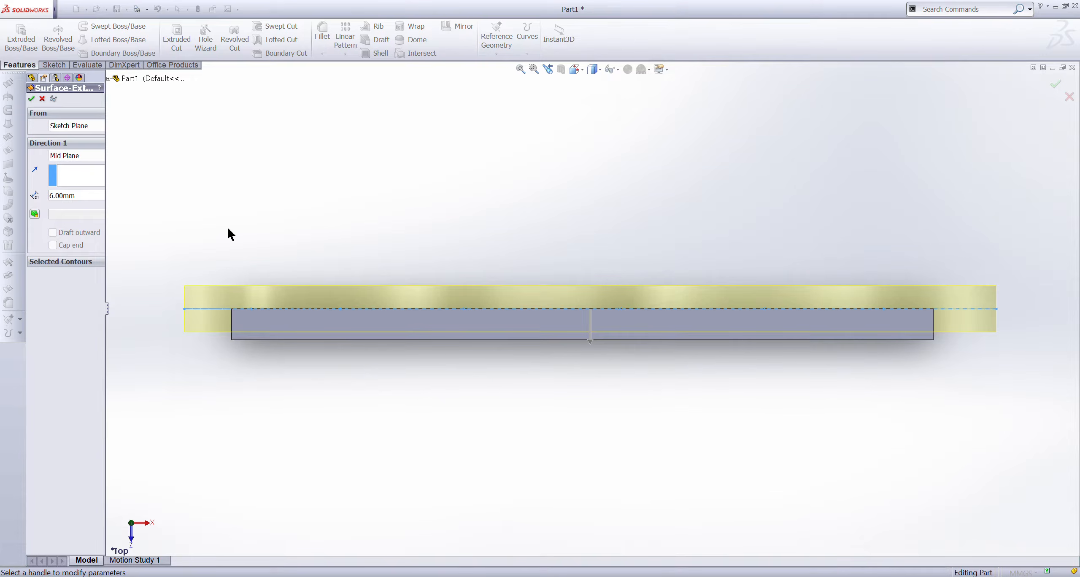
left_click_drag(84, 206, 37, 197)
type("10")
key("Return")
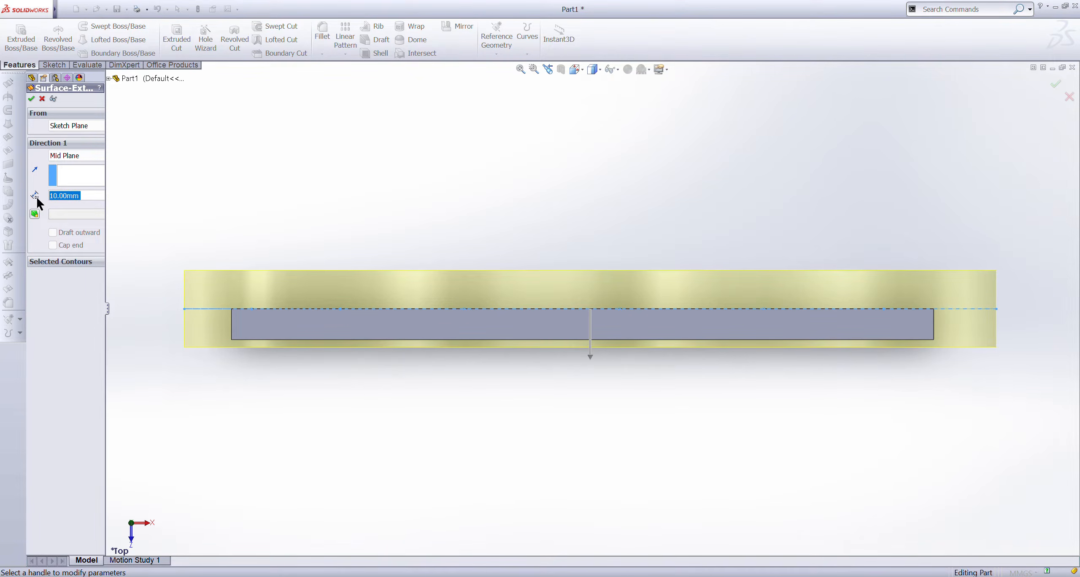
left_click(32, 99)
middle_click_drag(434, 374, 451, 341)
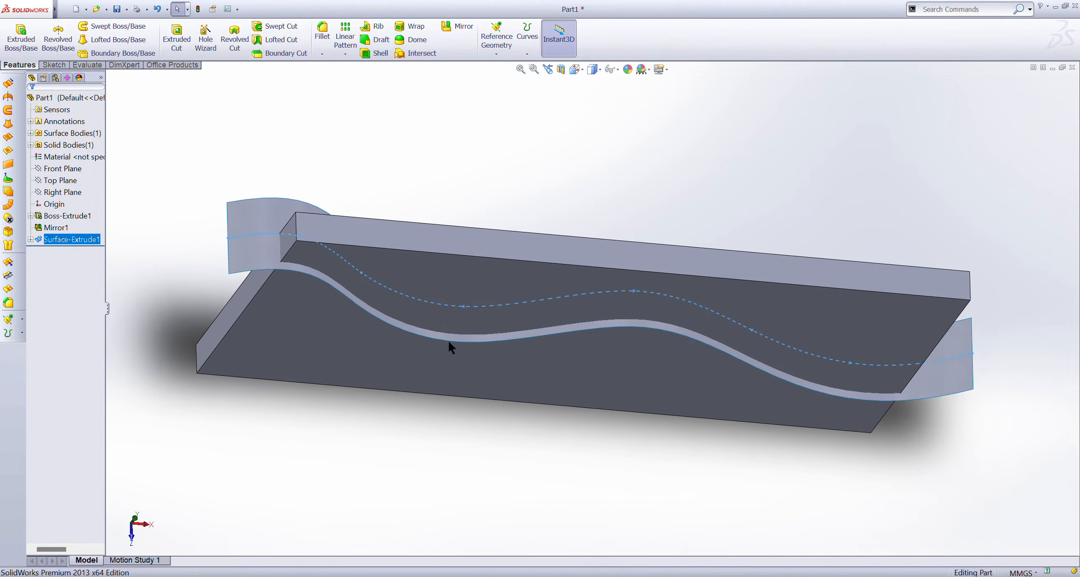
key("ctrl+1")
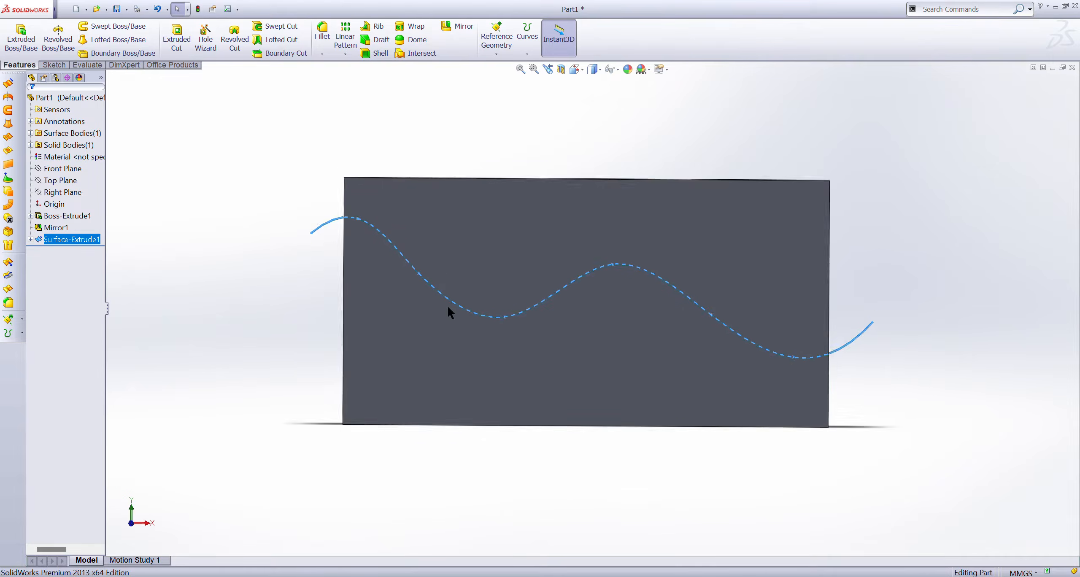
key("Escape")
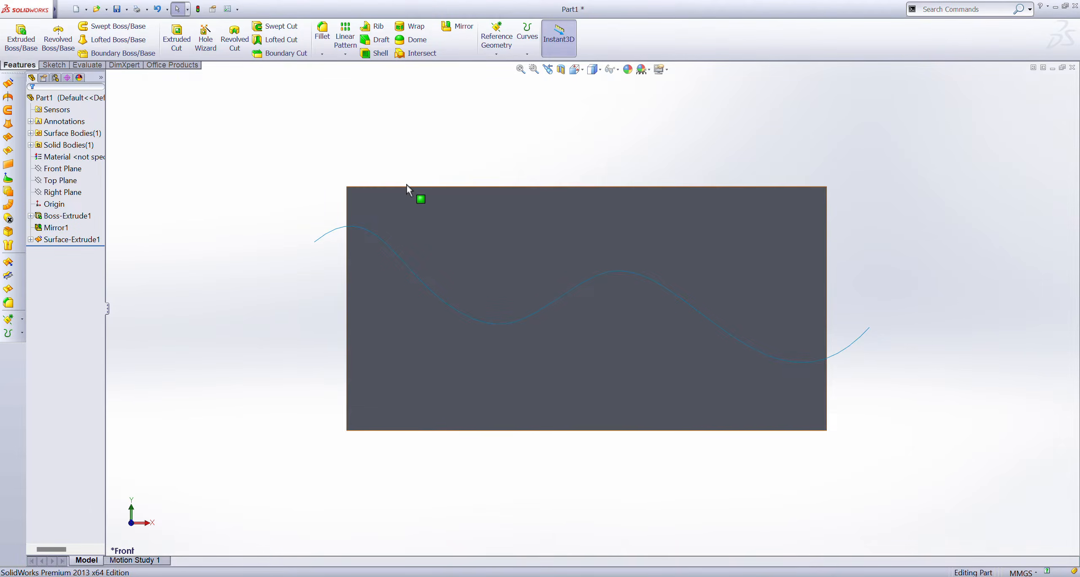
Start an Intersect between the mirrored plate and the wavy extruded surface and compute their regions.
left_click(427, 56)
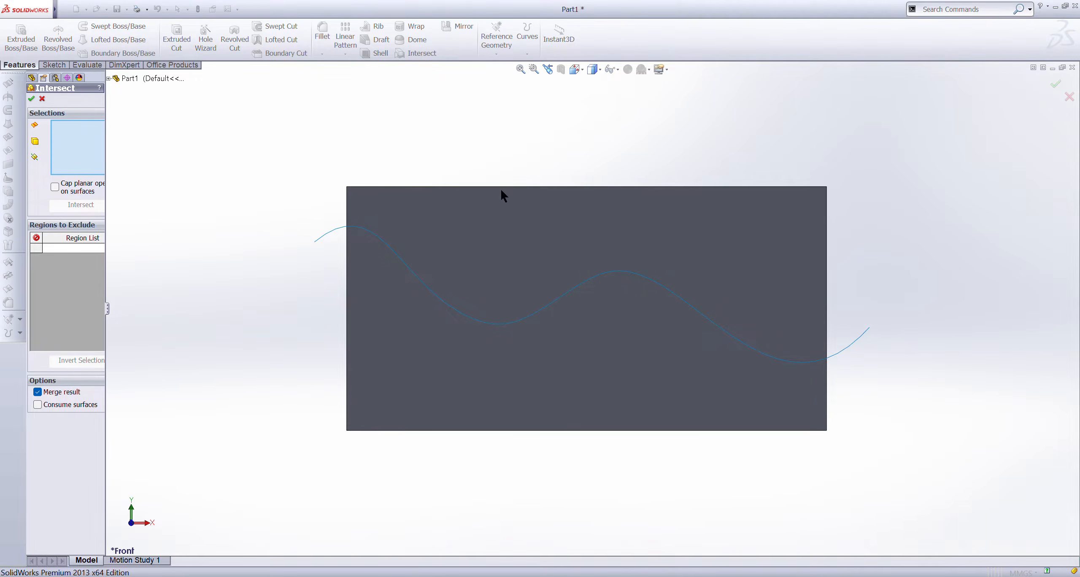
left_click(519, 221)
middle_click_drag(434, 151, 437, 258)
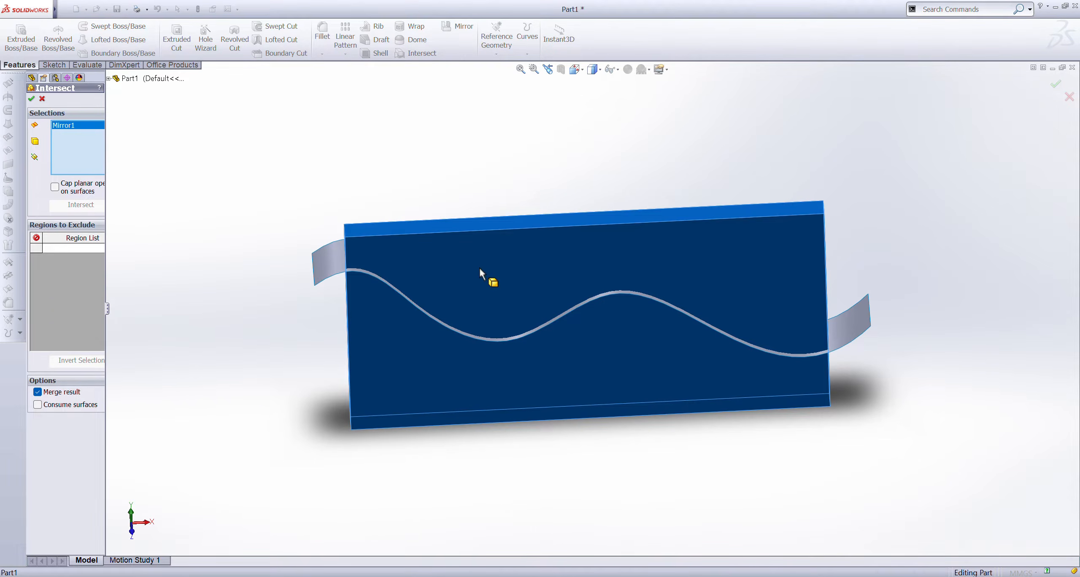
left_click(325, 267)
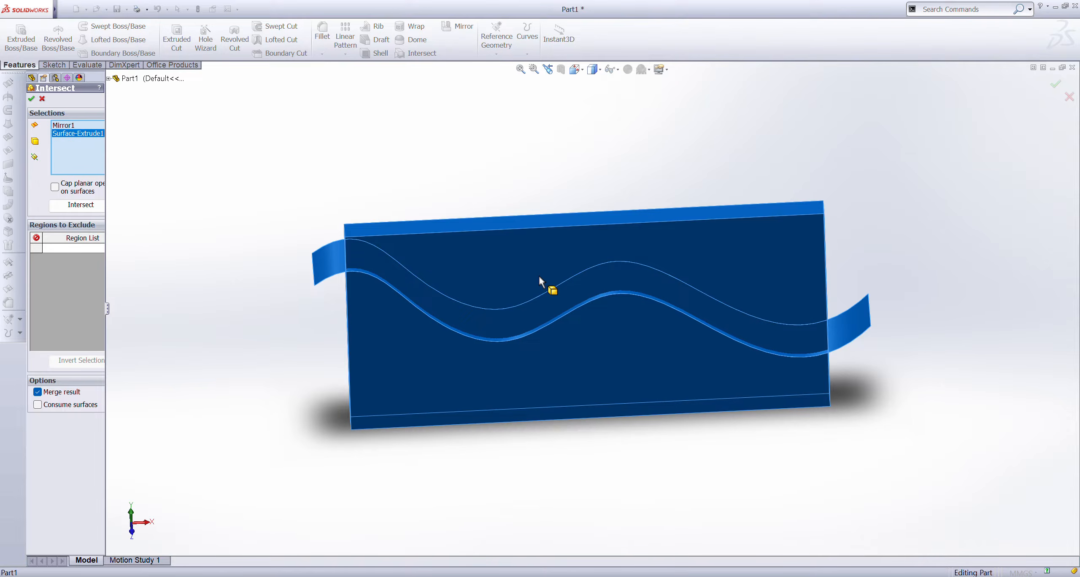
left_click(80, 206)
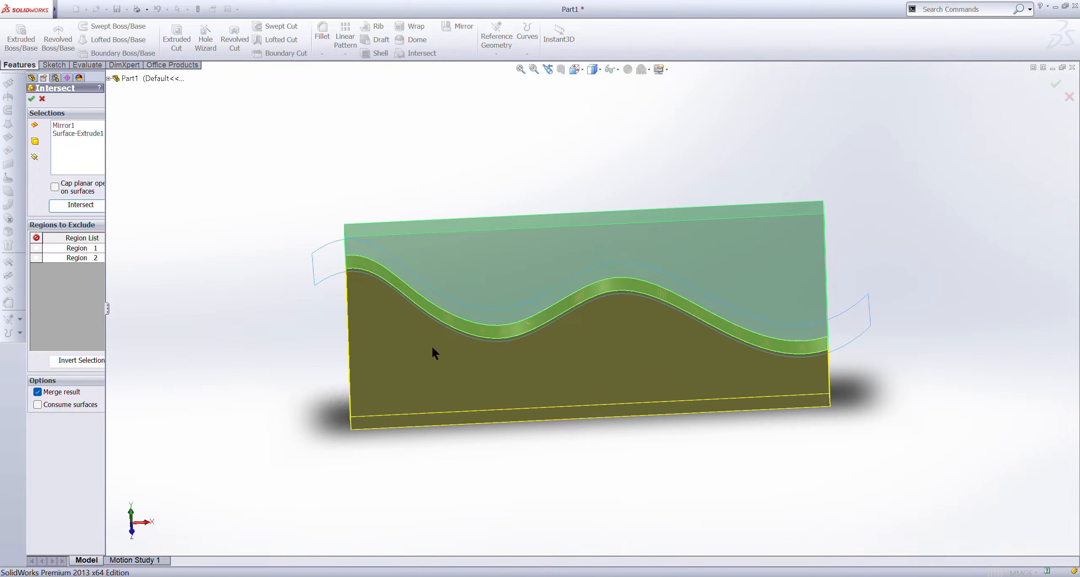
Exclude the plate region below the wave and create the Intersect feature with Merge result.
left_click(394, 336)
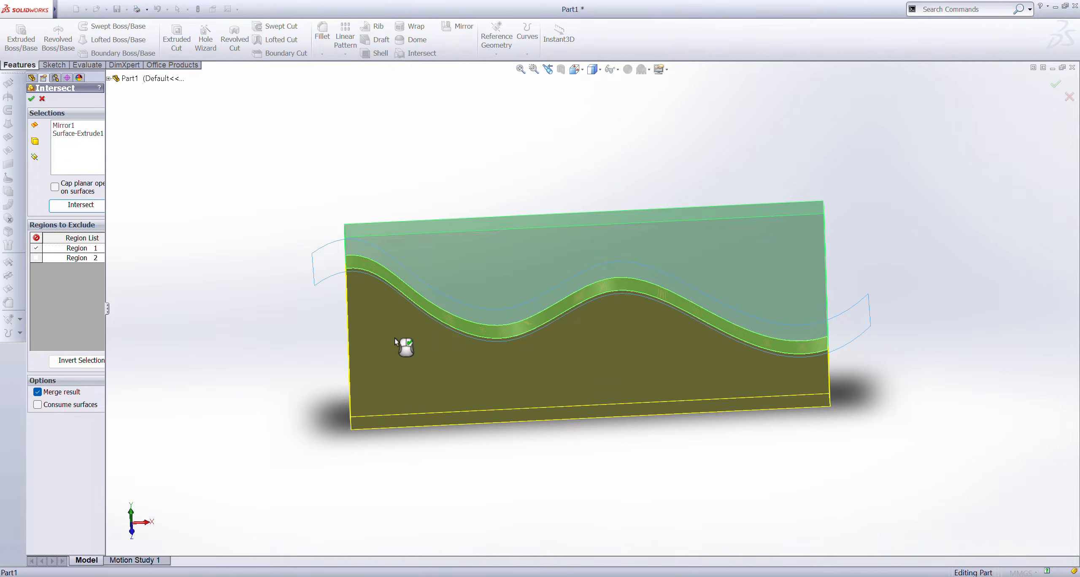
middle_click_drag(402, 345, 316, 268)
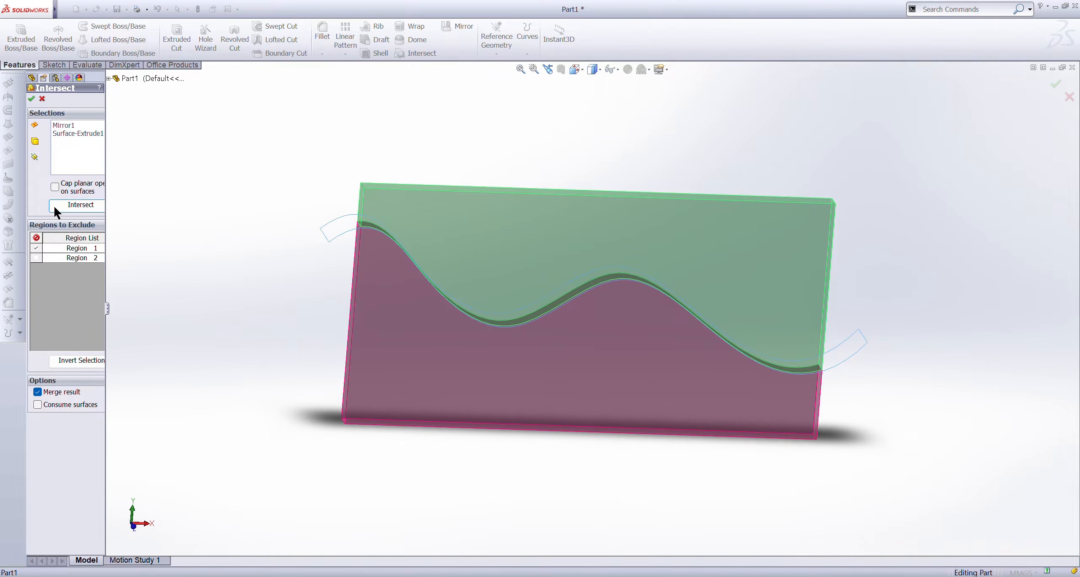
left_click(31, 98)
mouse_move(448, 389)
middle_mouse_down()
mouse_move(458, 374)
mouse_move(421, 244)
mouse_move(458, 282)
mouse_move(463, 315)
mouse_move(373, 301)
middle_mouse_up()
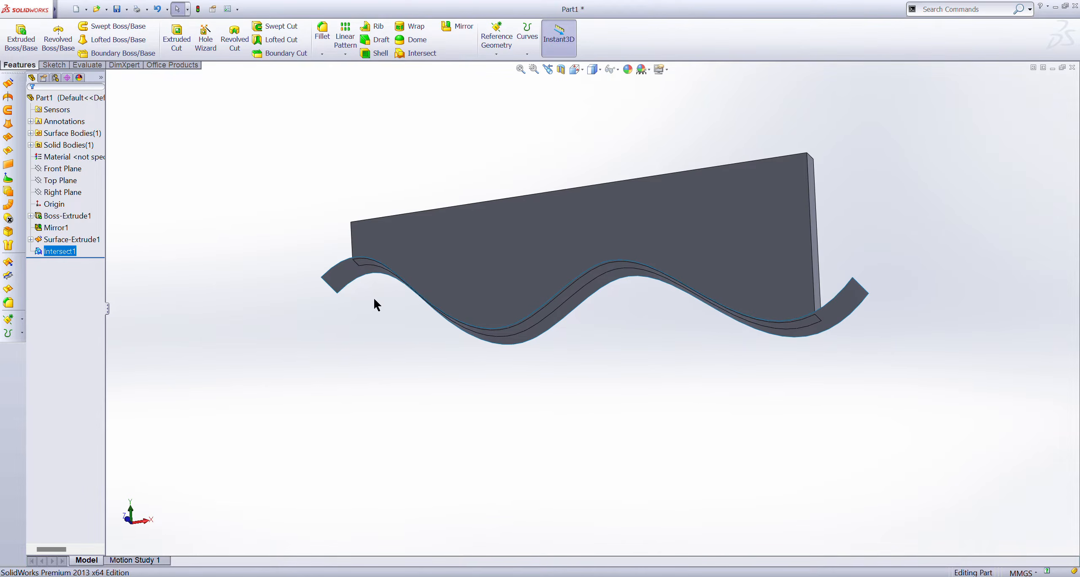
Hide the wavy surface body and the remaining solid plate body.
left_click(345, 272)
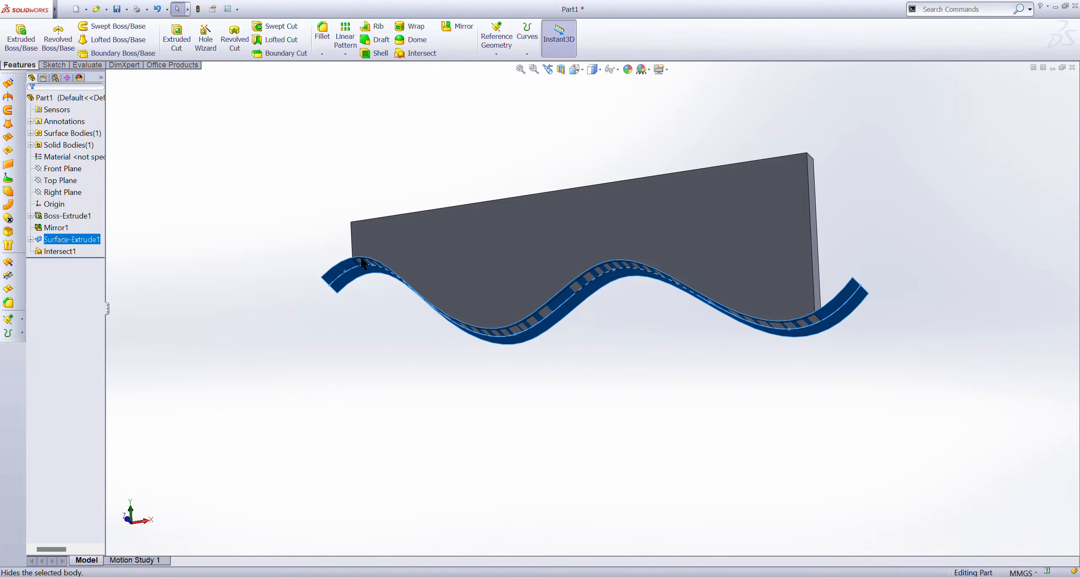
left_click(361, 263)
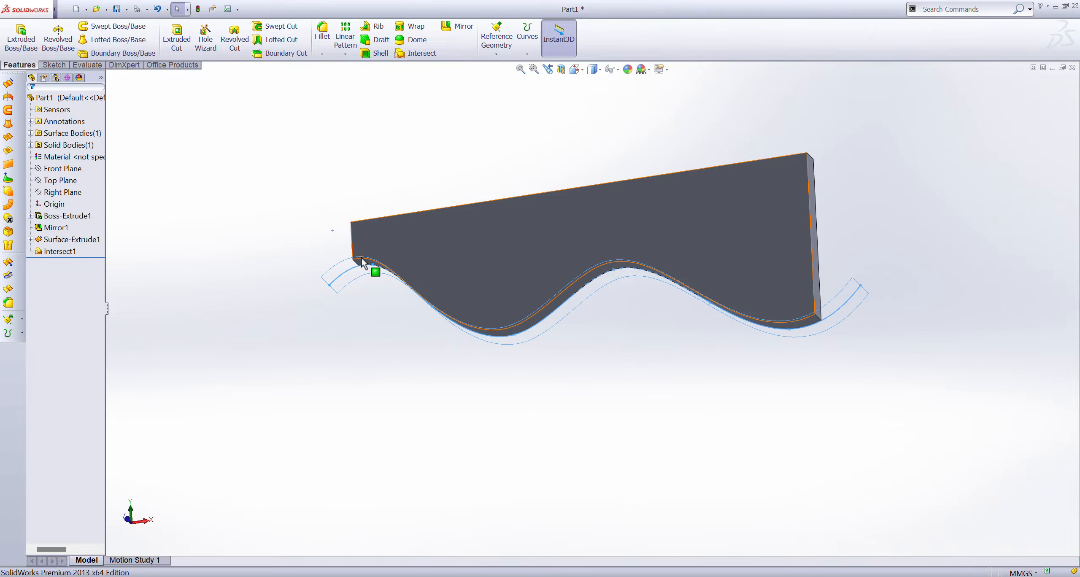
mouse_move(390, 407)
middle_mouse_down()
mouse_move(357, 357)
mouse_move(393, 372)
mouse_move(402, 306)
mouse_move(436, 288)
mouse_move(364, 263)
mouse_move(378, 301)
mouse_move(376, 355)
mouse_move(349, 382)
middle_mouse_up()
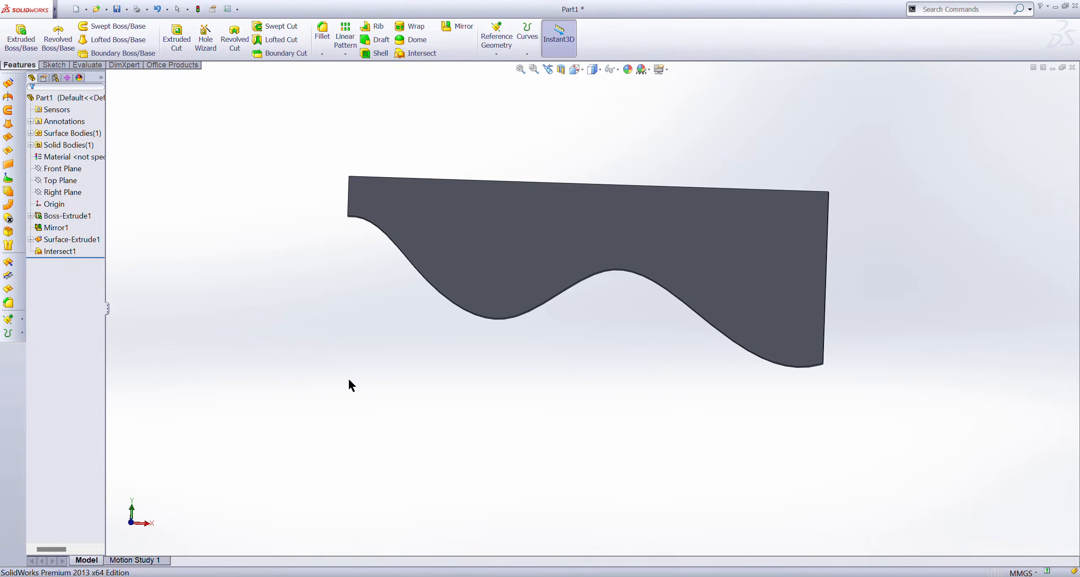
key("ctrl+1")
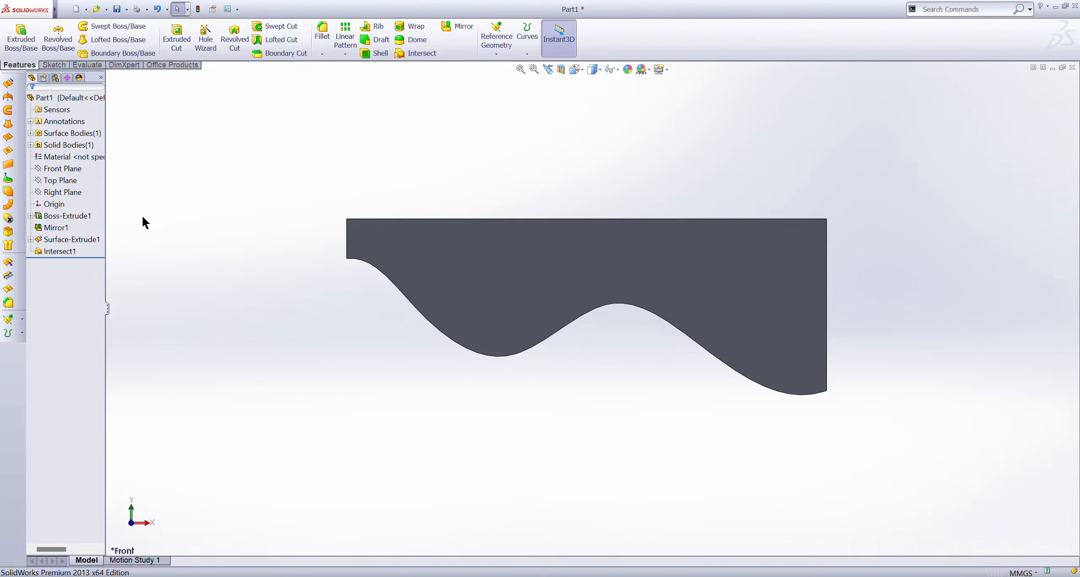
left_click(72, 216)
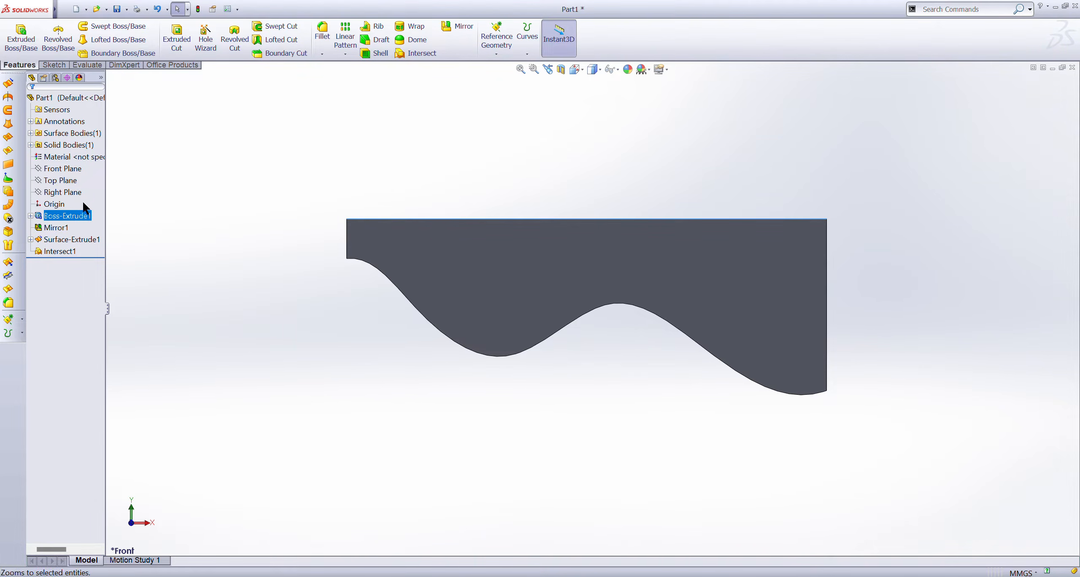
left_click(79, 200)
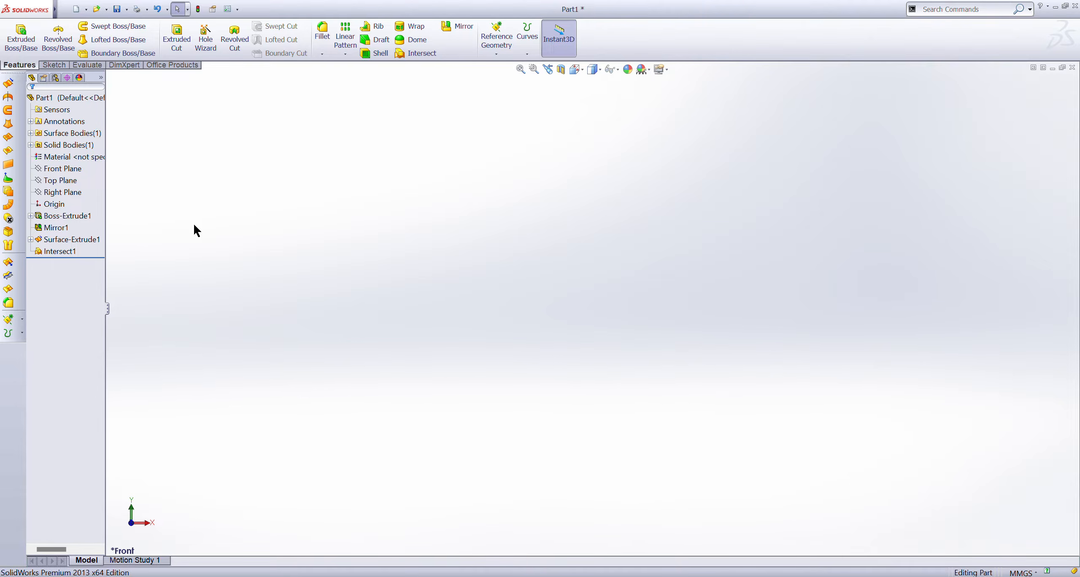
Sketch a circle about 4.2 mm in diameter on the Right Plane, centred on the origin.
left_click(65, 193)
left_click(65, 194)
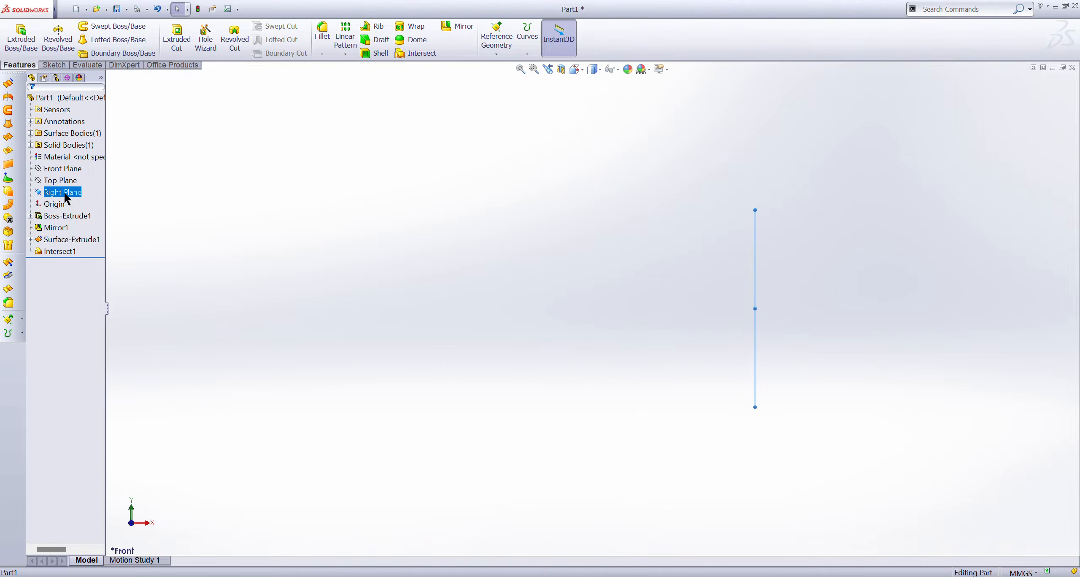
left_click(98, 187)
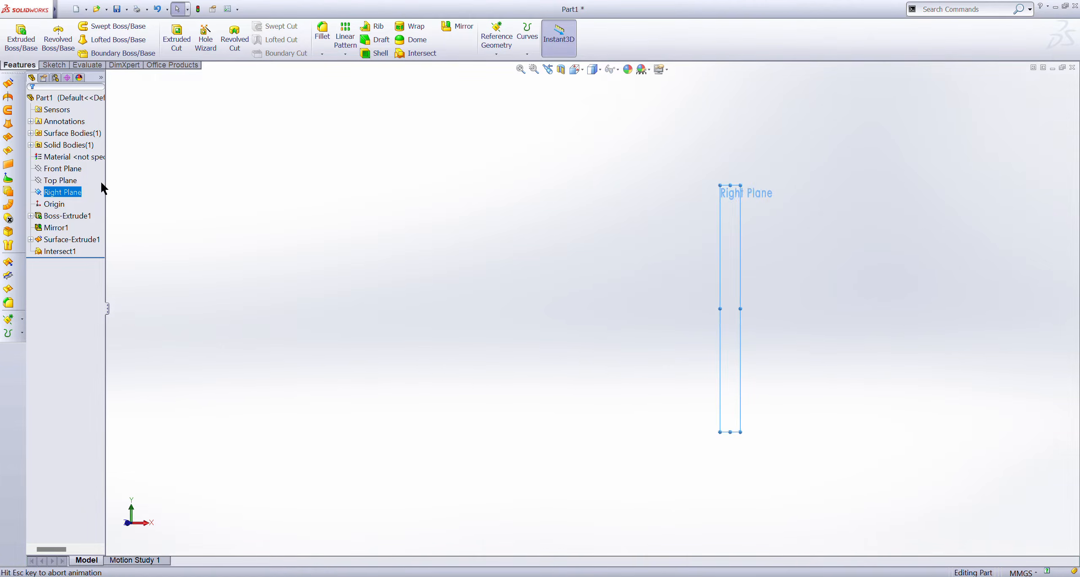
left_click(64, 187)
left_click(67, 182)
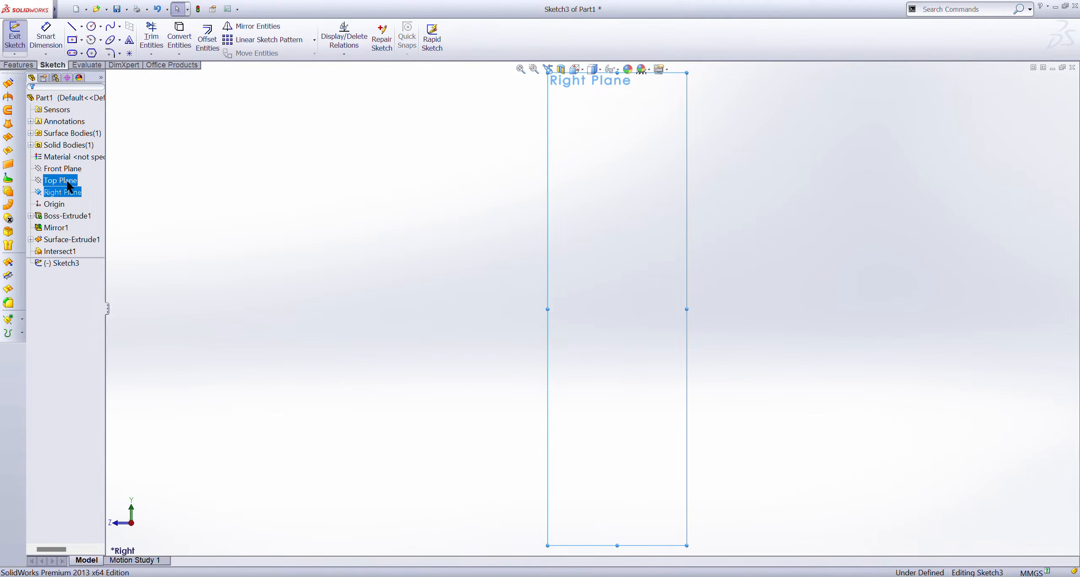
scroll(617, 366, "up", 3)
scroll(619, 436, "up", 3)
scroll(607, 486, "down", 10)
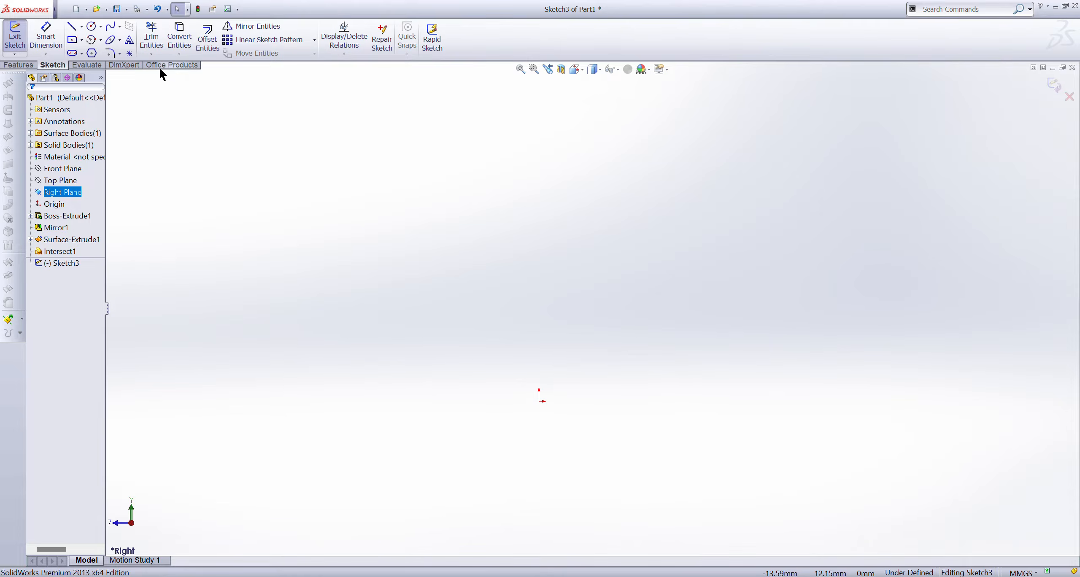
left_click(91, 26)
scroll(465, 414, "down", 3)
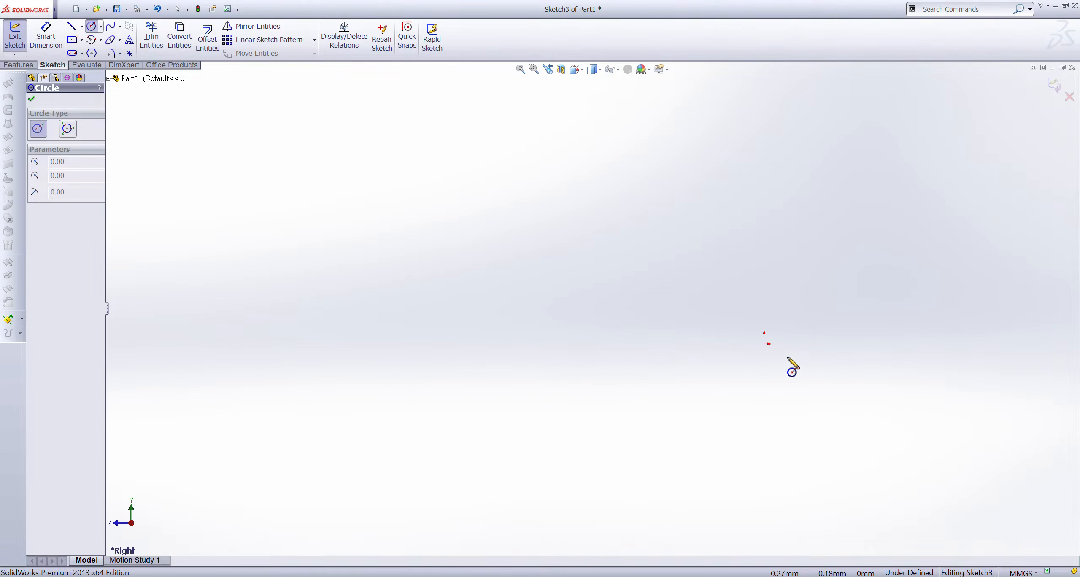
left_click(764, 344)
left_click(891, 229)
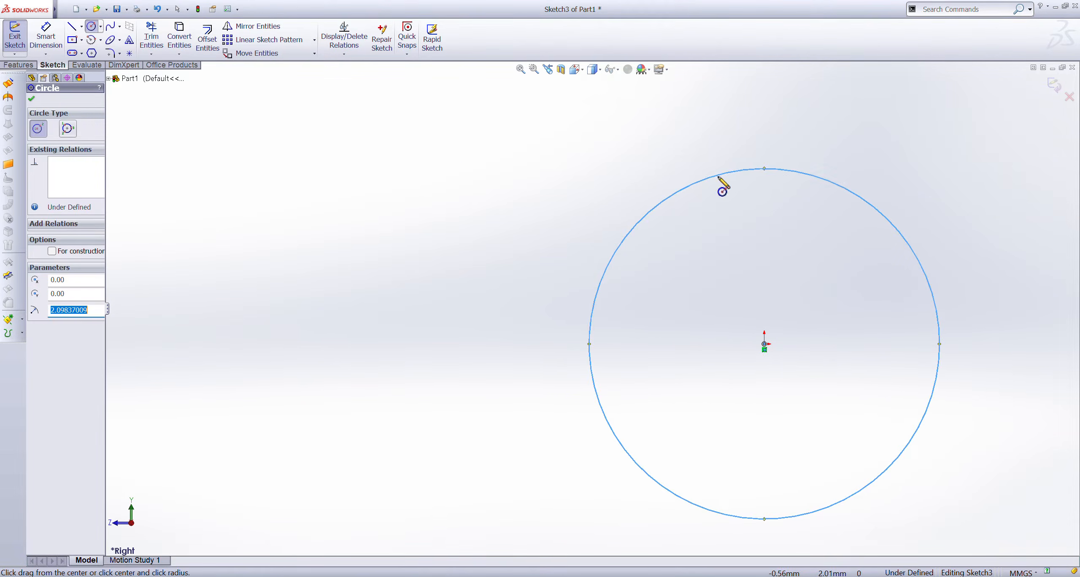
Dimension the circle's diameter and set it to 5 mm.
left_click(45, 37)
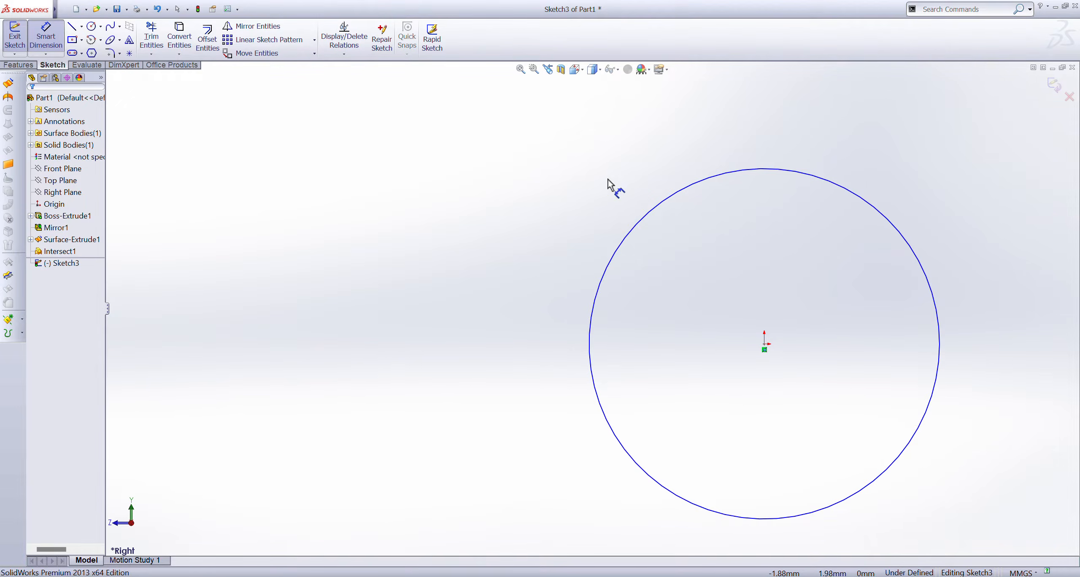
left_click(646, 215)
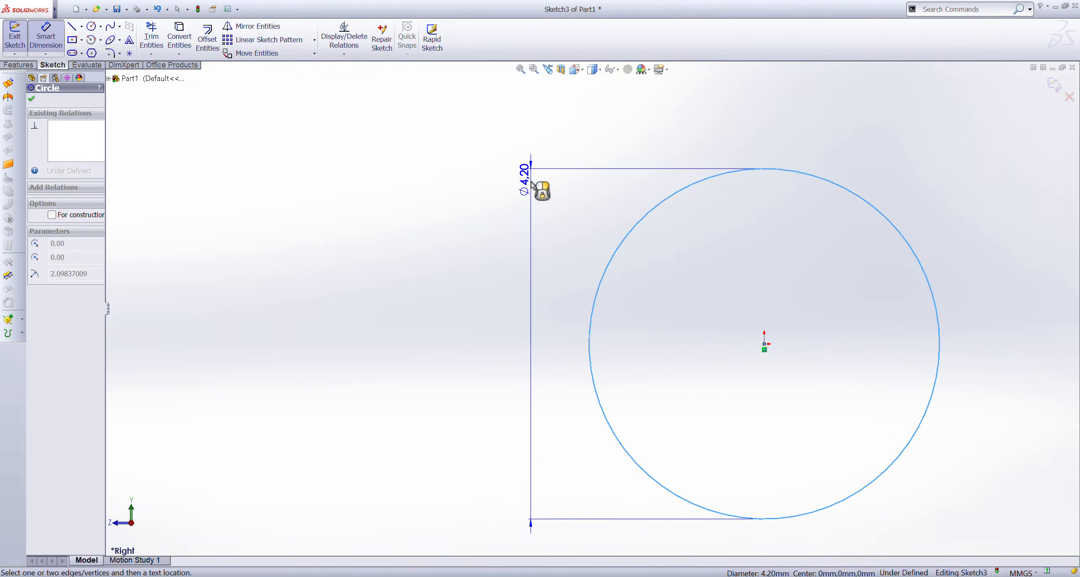
left_click(502, 350)
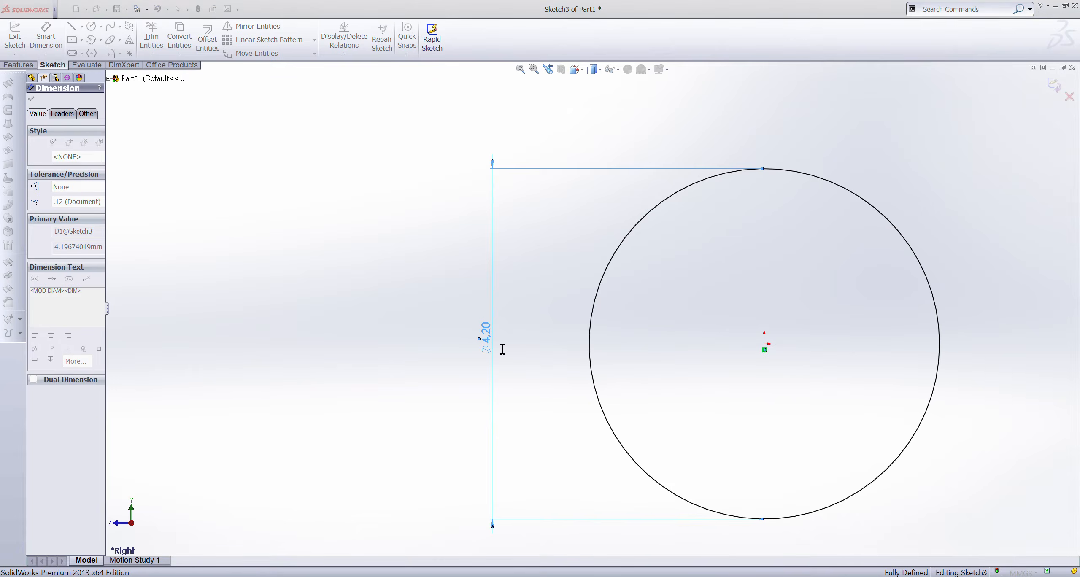
type("5")
key("Return")
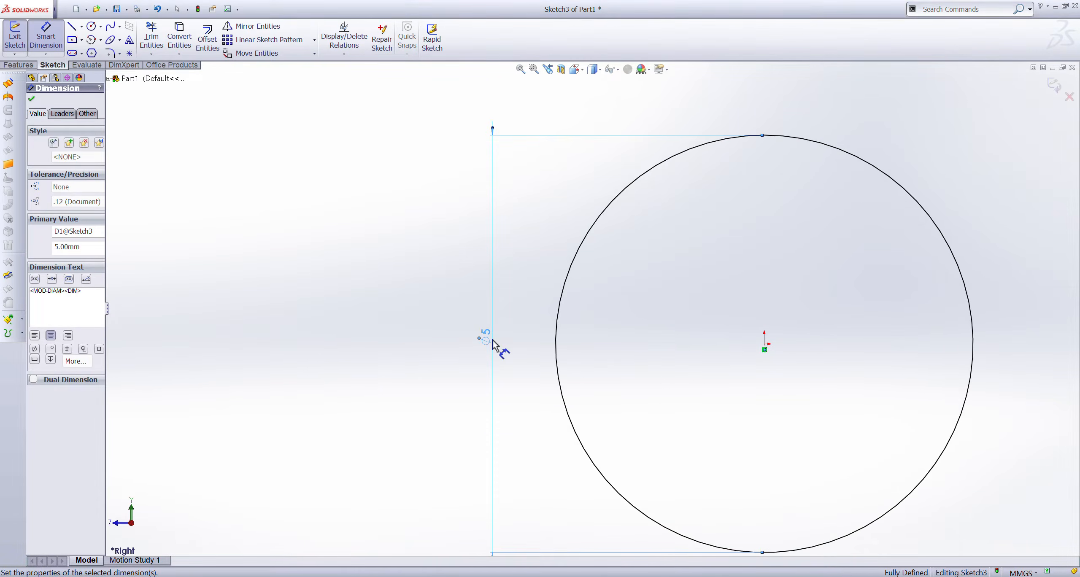
Accept the diameter dimension and exit the circle sketch.
left_click(31, 99)
left_click(15, 38)
scroll(578, 308, "up", 6)
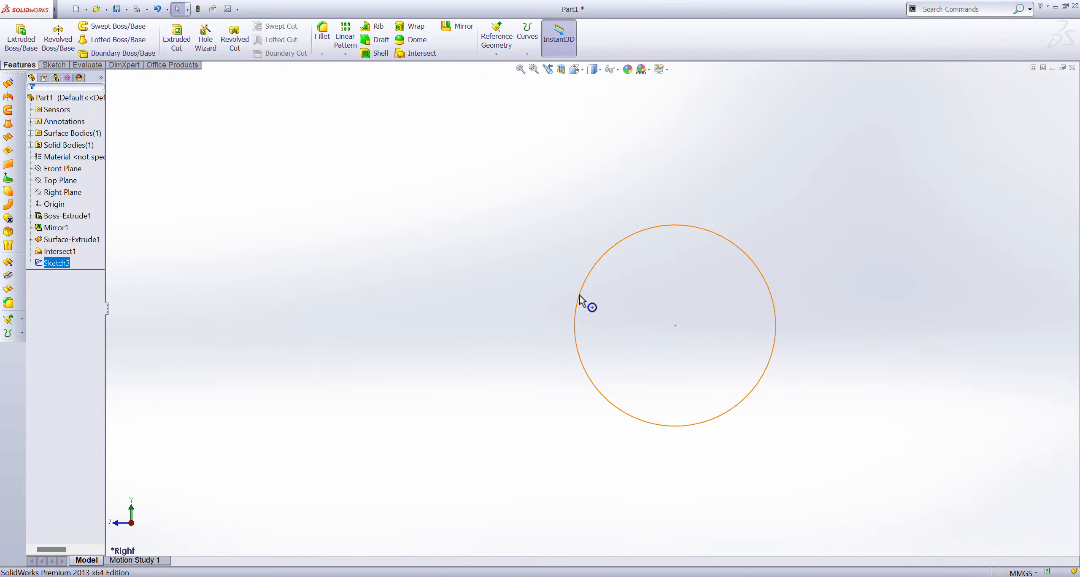
Extrude the circle sketch as a blind boss to a depth of 20 mm.
scroll(563, 270, "down", 2)
left_click(21, 38)
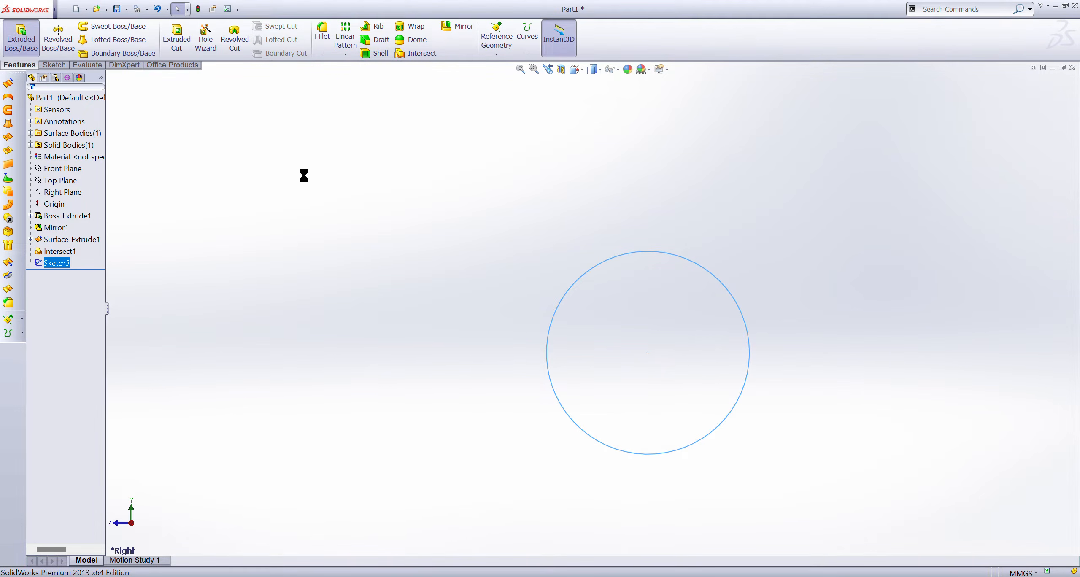
middle_click_drag(791, 301, 747, 306)
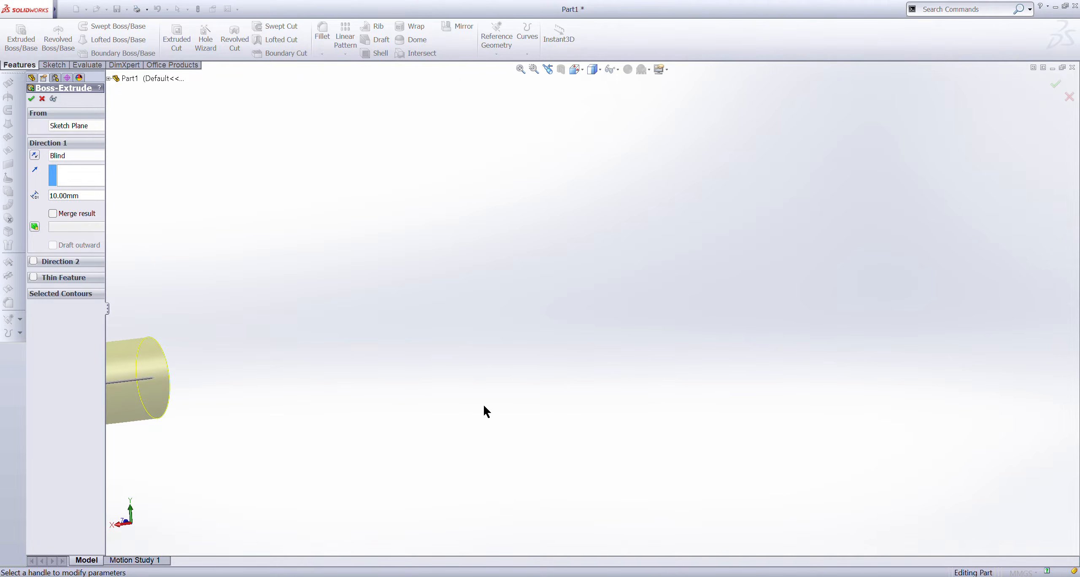
key("ctrl+1")
scroll(839, 520, "down", 10)
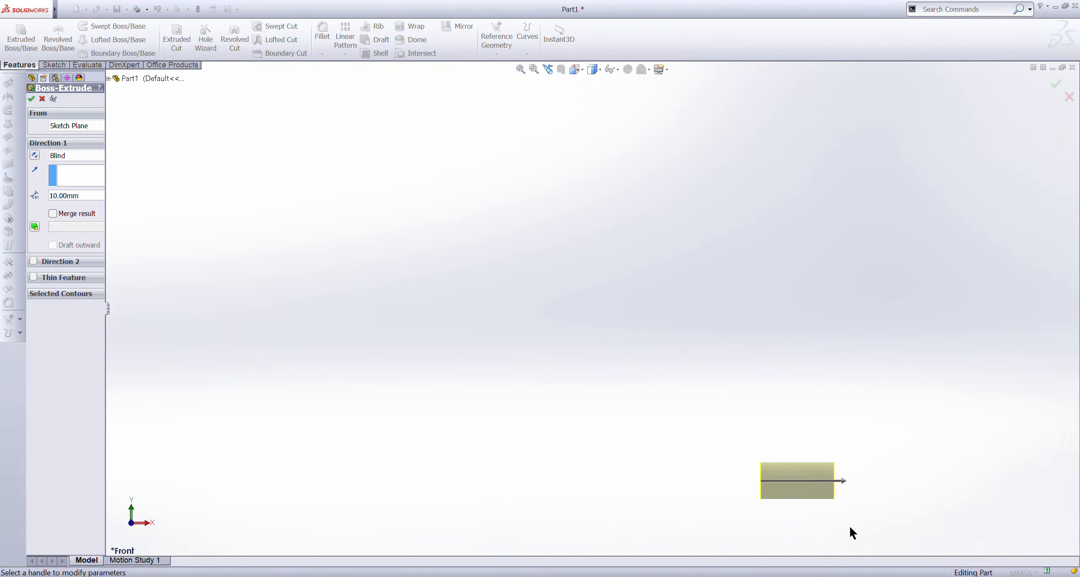
left_click_drag(78, 196, 49, 204)
type("20")
key("Return")
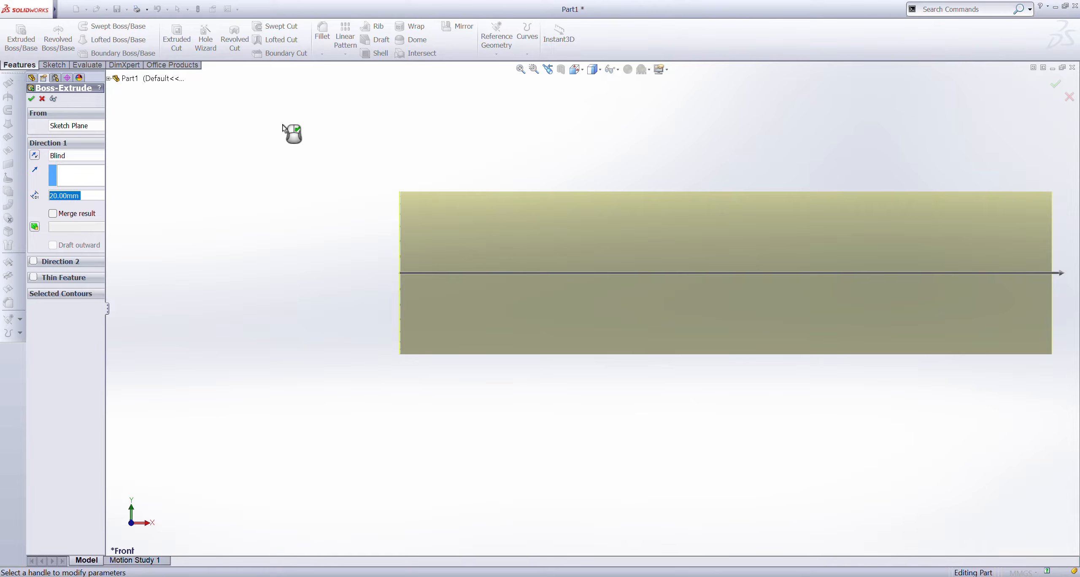
scroll(592, 309, "up", 2)
scroll(592, 265, "up", 2)
scroll(776, 312, "down", 1)
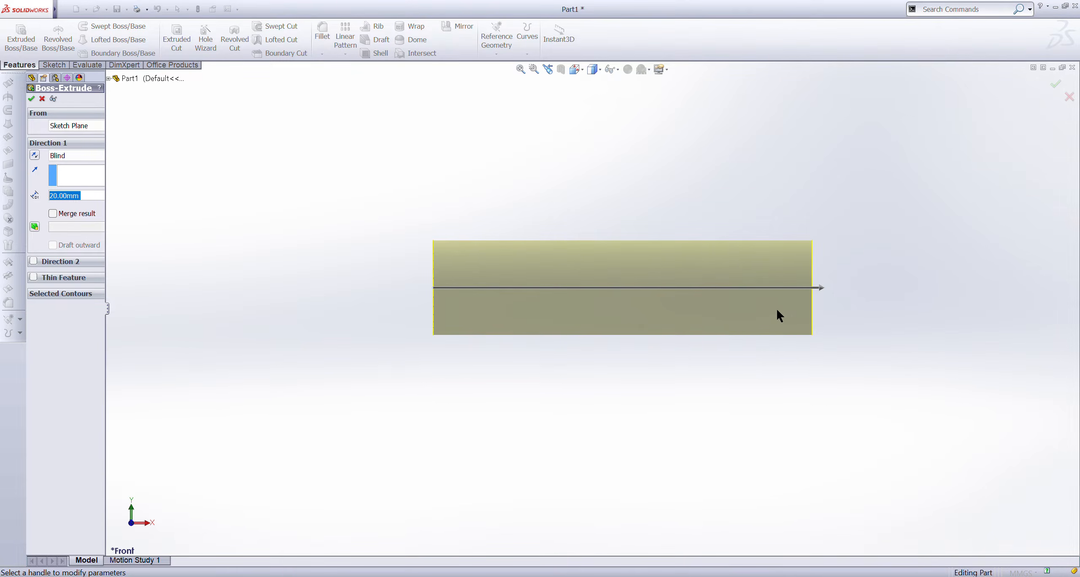
left_click(31, 98)
Sketch a 2.5 mm radius circle centred on the origin on the cylinder's Left-view end face, matching its edge, and exit the sketch.
middle_click_drag(649, 190, 485, 195)
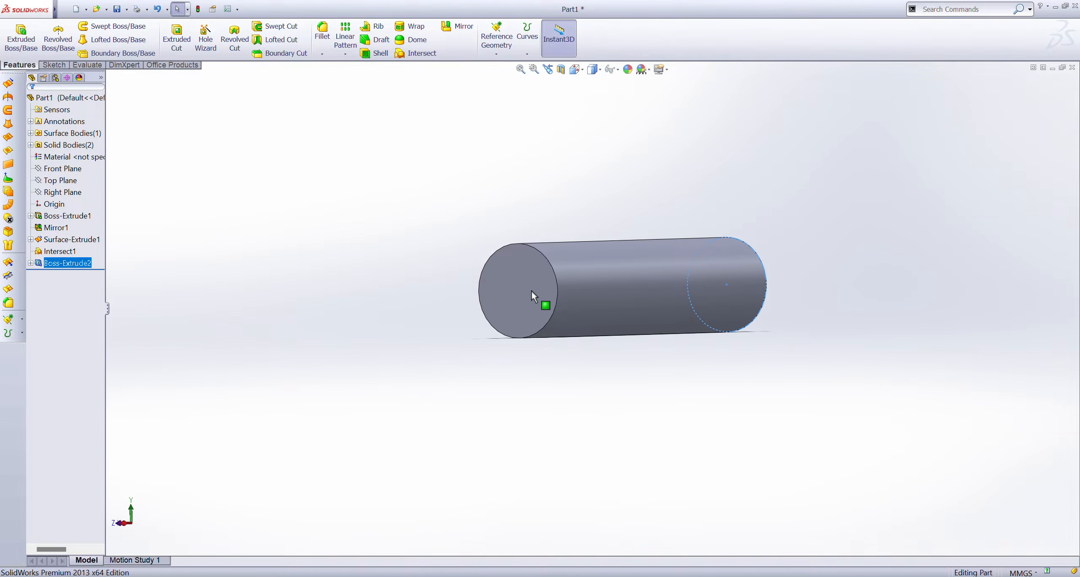
middle_click_drag(572, 206, 389, 226)
scroll(572, 286, "down", 5)
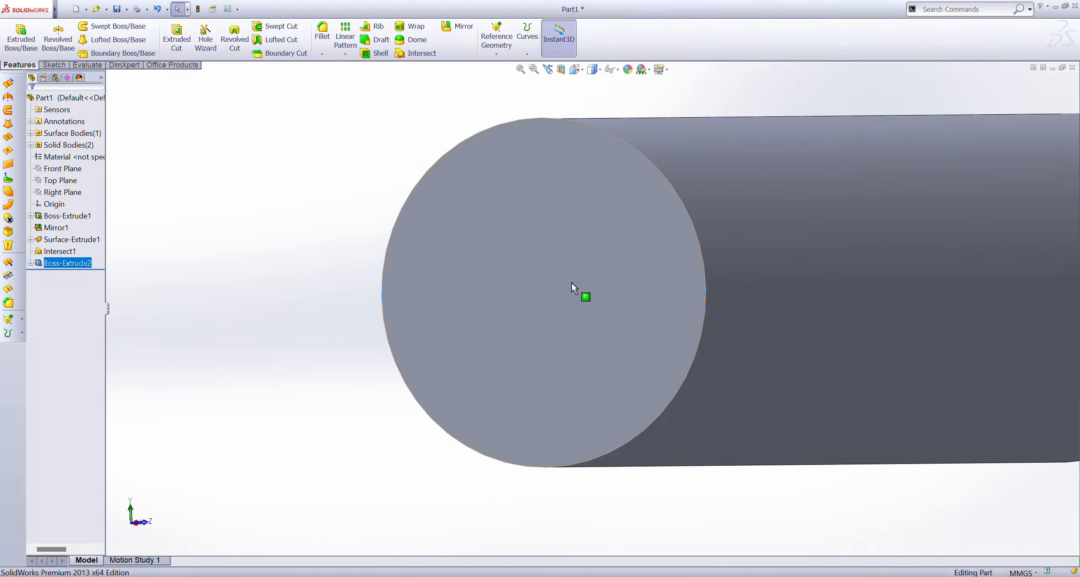
left_click(584, 223)
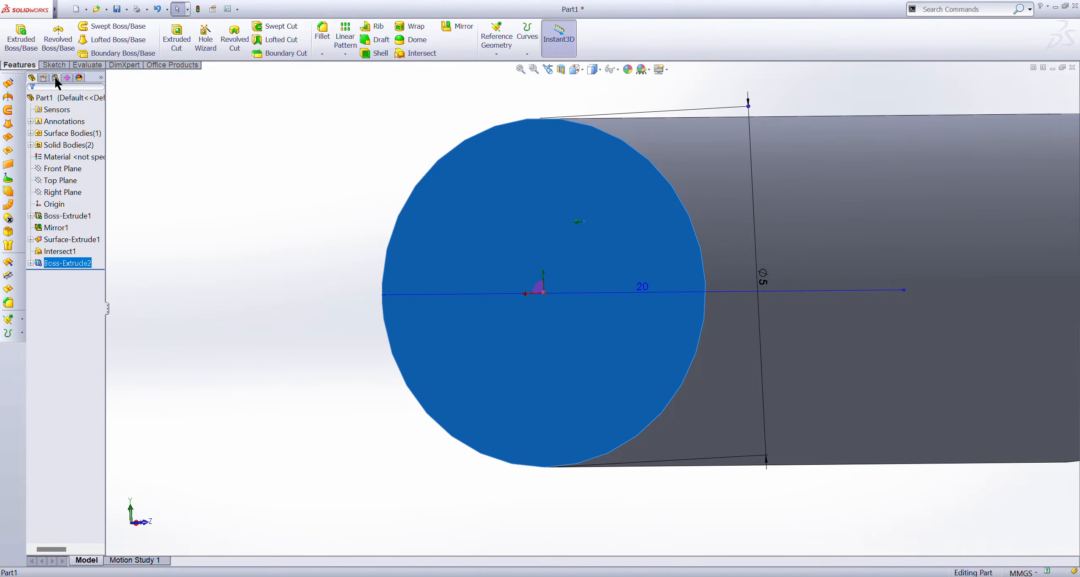
left_click(54, 65)
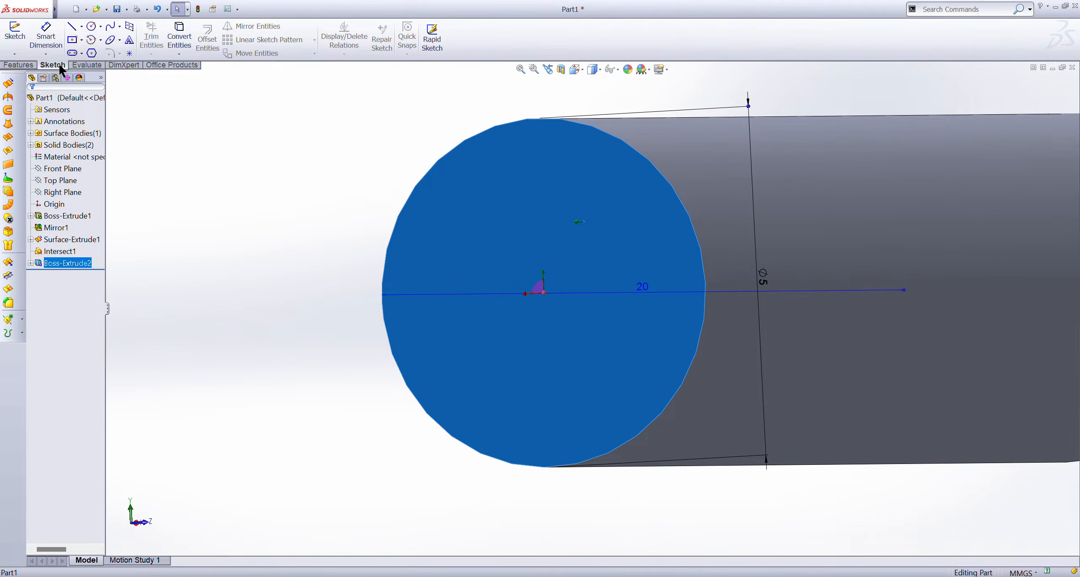
left_click(14, 38)
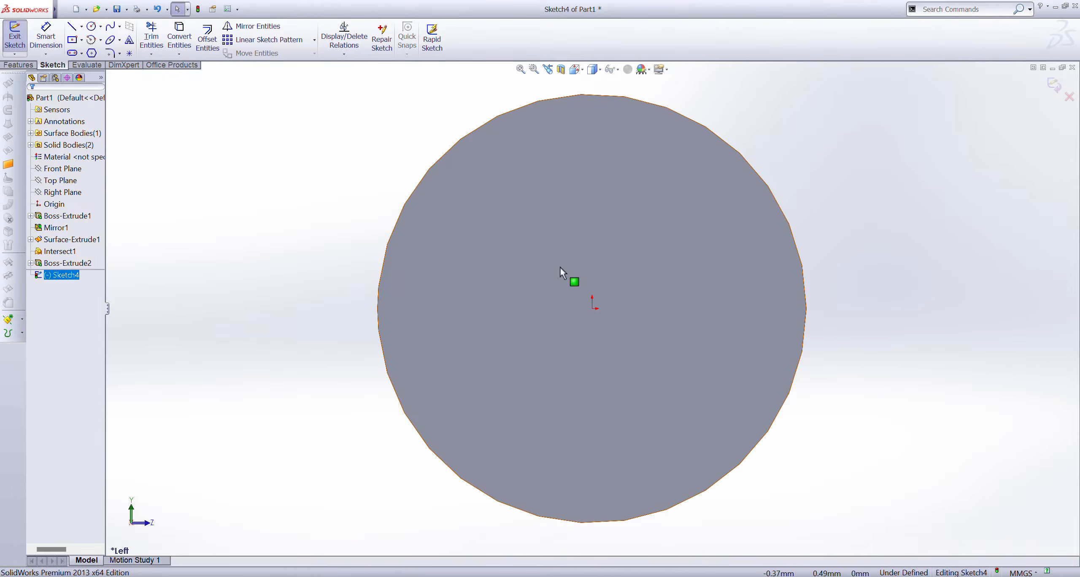
left_click(91, 26)
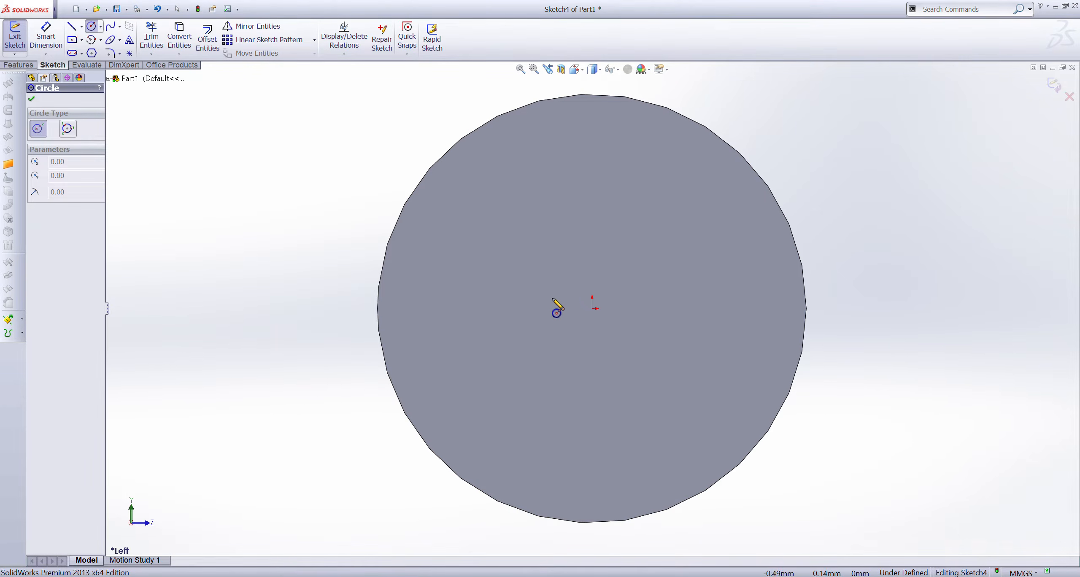
left_click(592, 308)
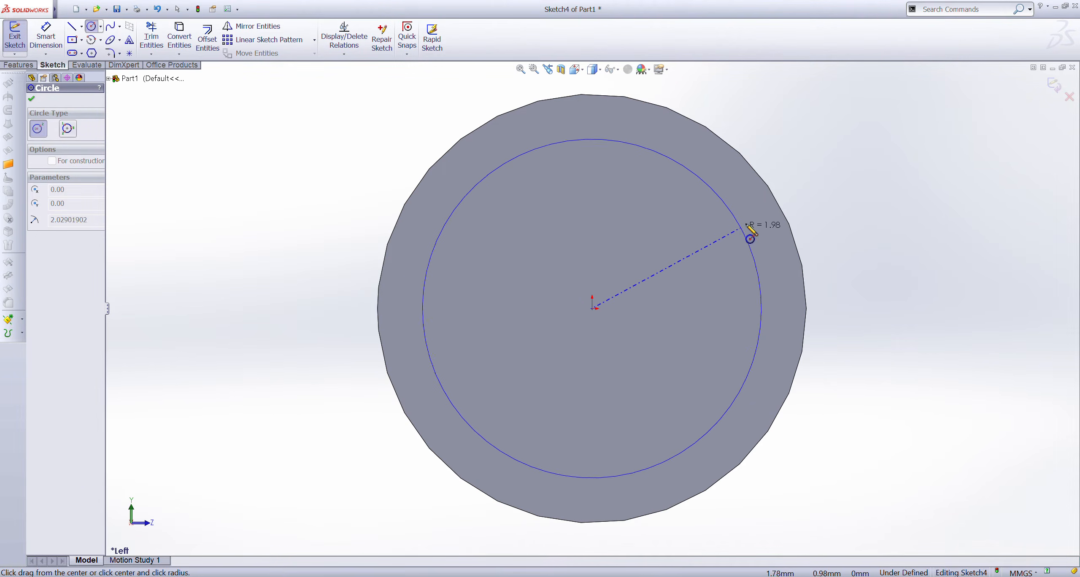
left_click(778, 209)
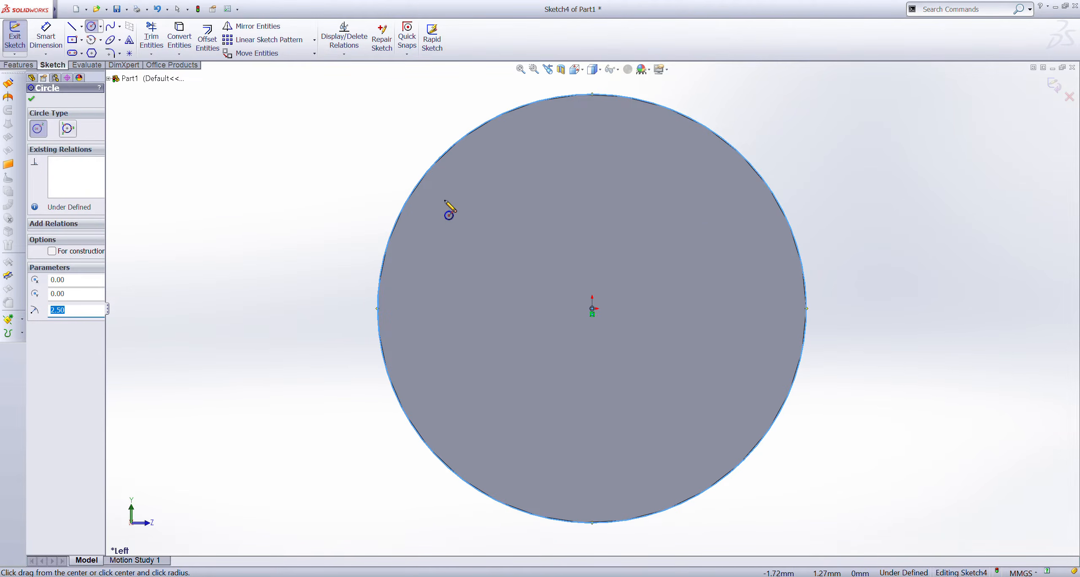
left_click(32, 99)
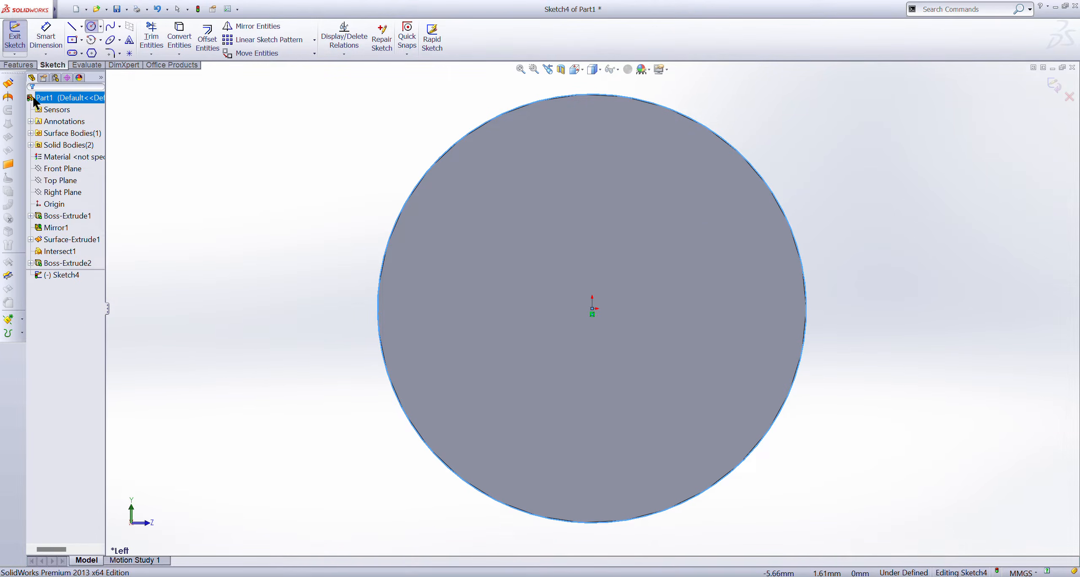
left_click(25, 43)
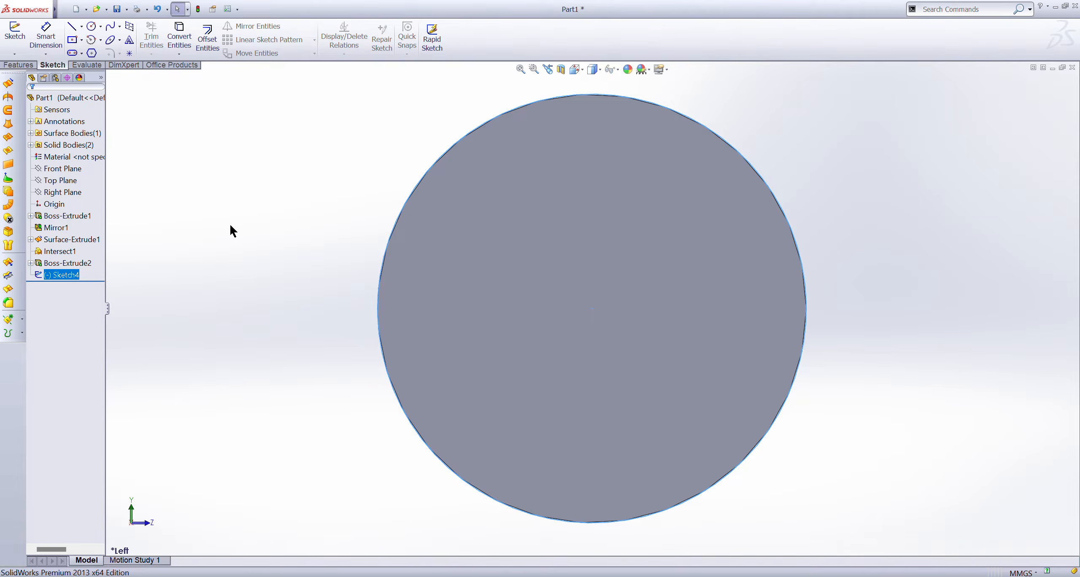
Start a Helix/Spiral curve based on the circle sketch on the cylinder's end face.
left_click(19, 66)
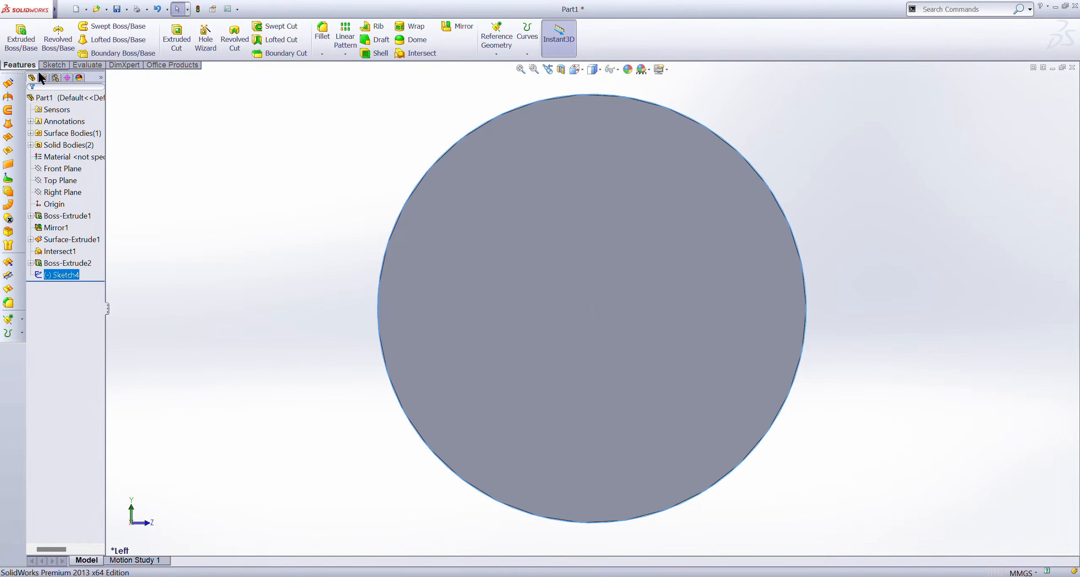
left_click(200, 150)
left_click(524, 47)
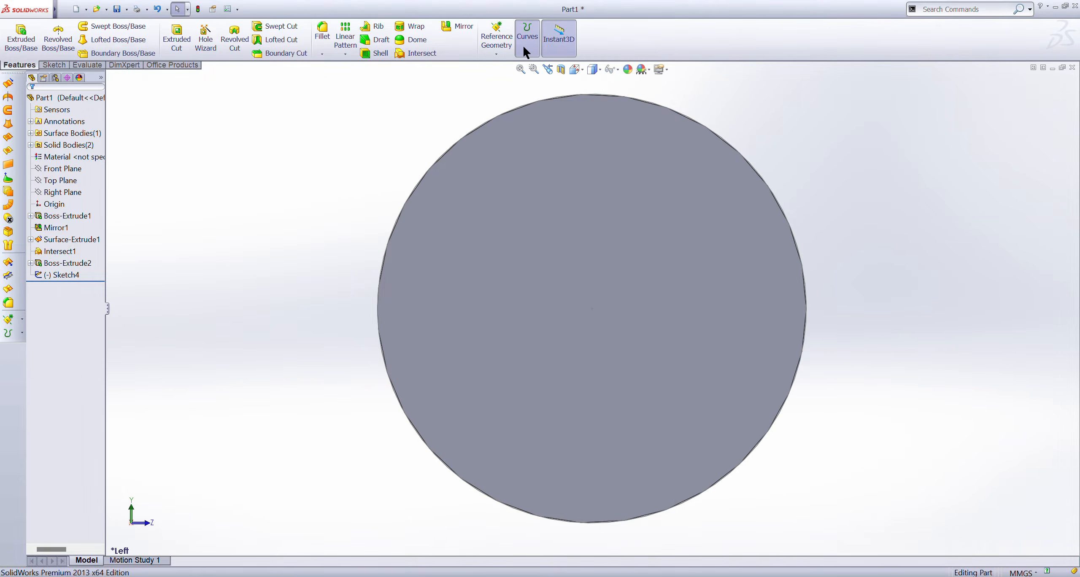
left_click(540, 135)
middle_click_drag(374, 185, 357, 202)
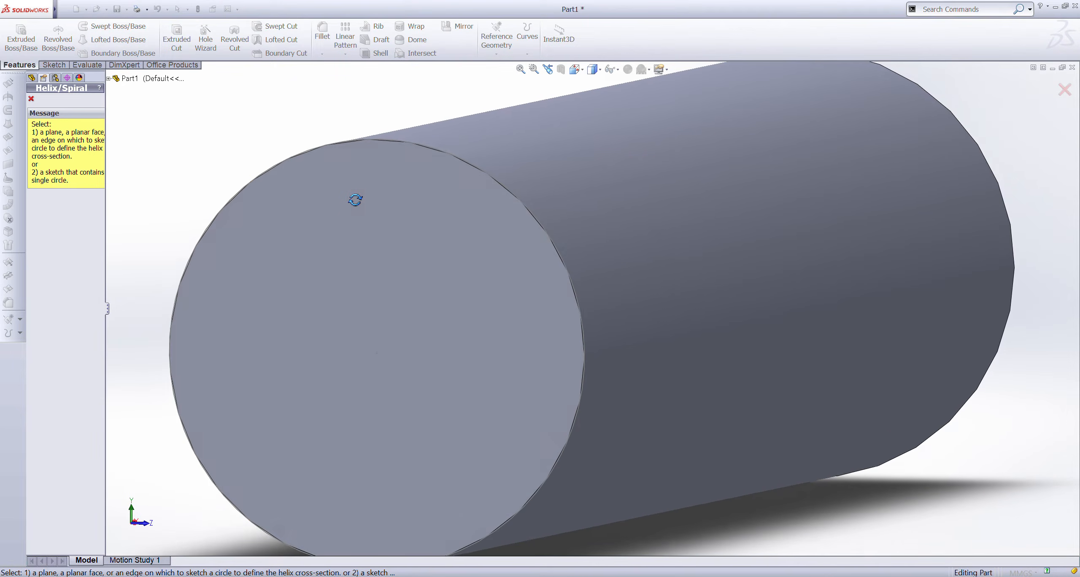
left_click(109, 78)
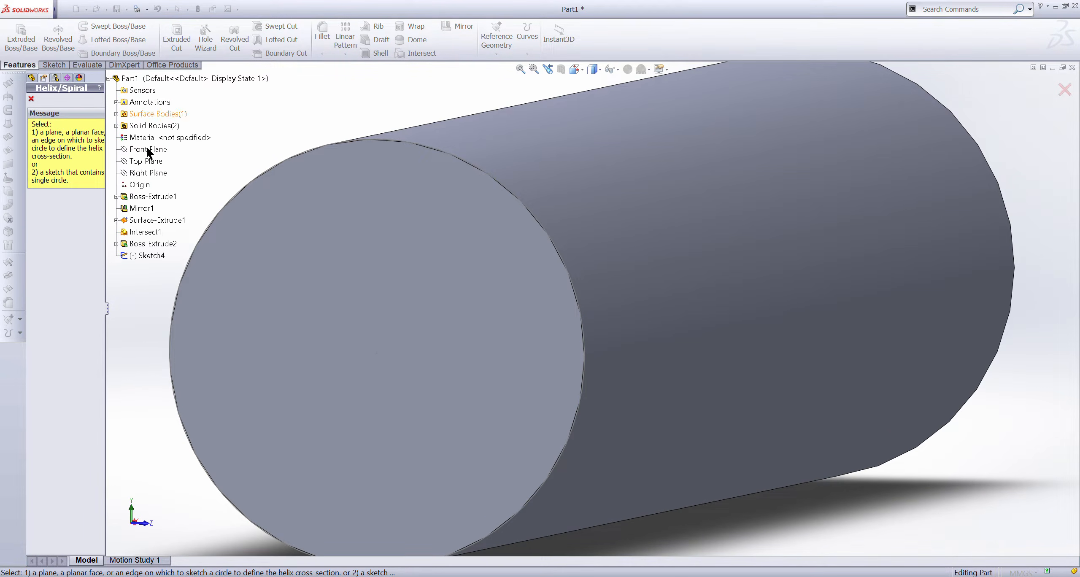
left_click(149, 257)
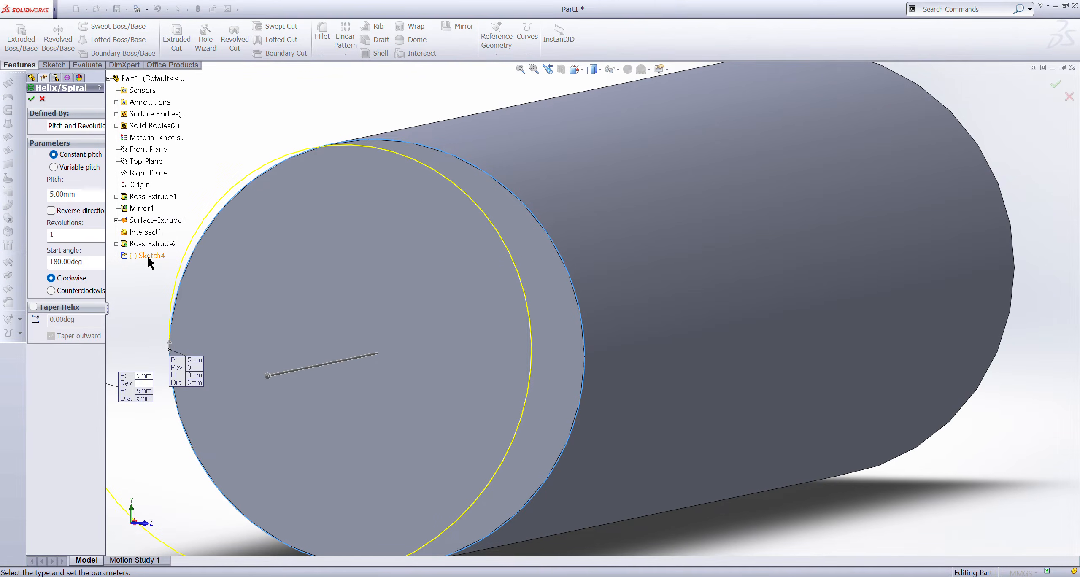
Reverse the helix direction so it runs along the cylinder and set the revolutions to 10.
key("f")
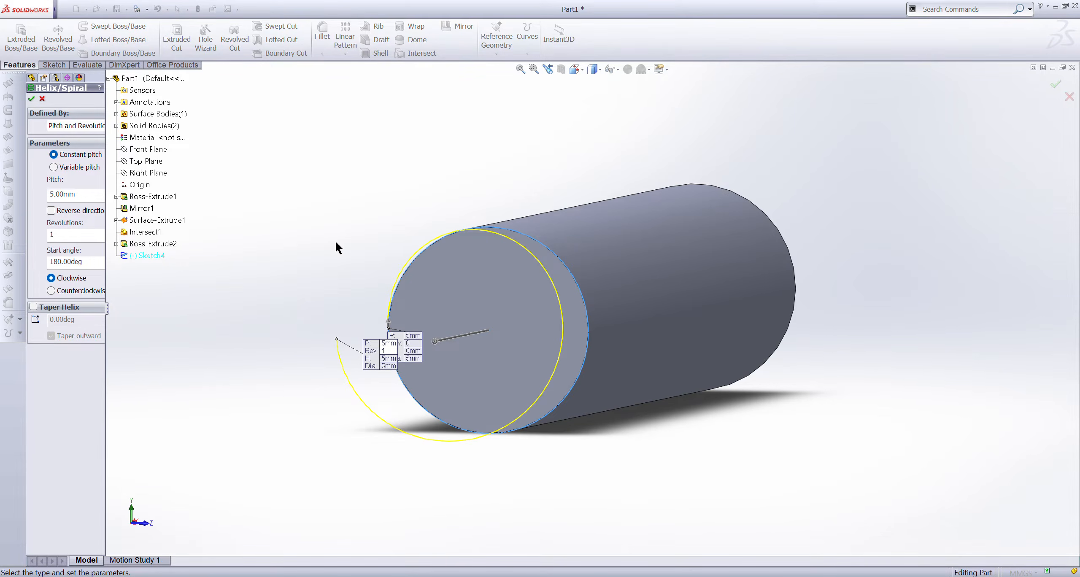
key("ctrl+1")
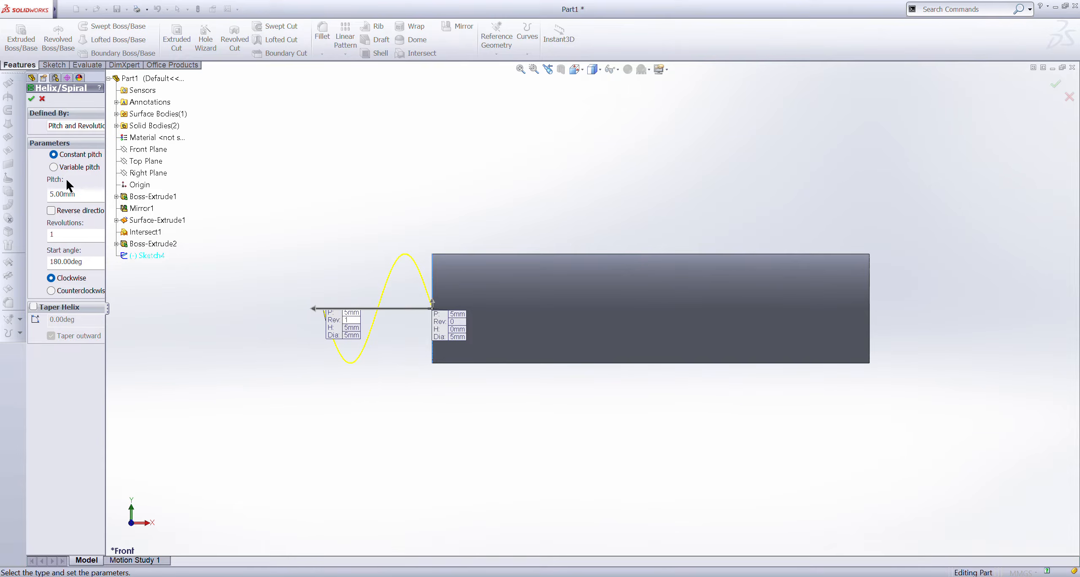
left_click_drag(107, 308, 139, 310)
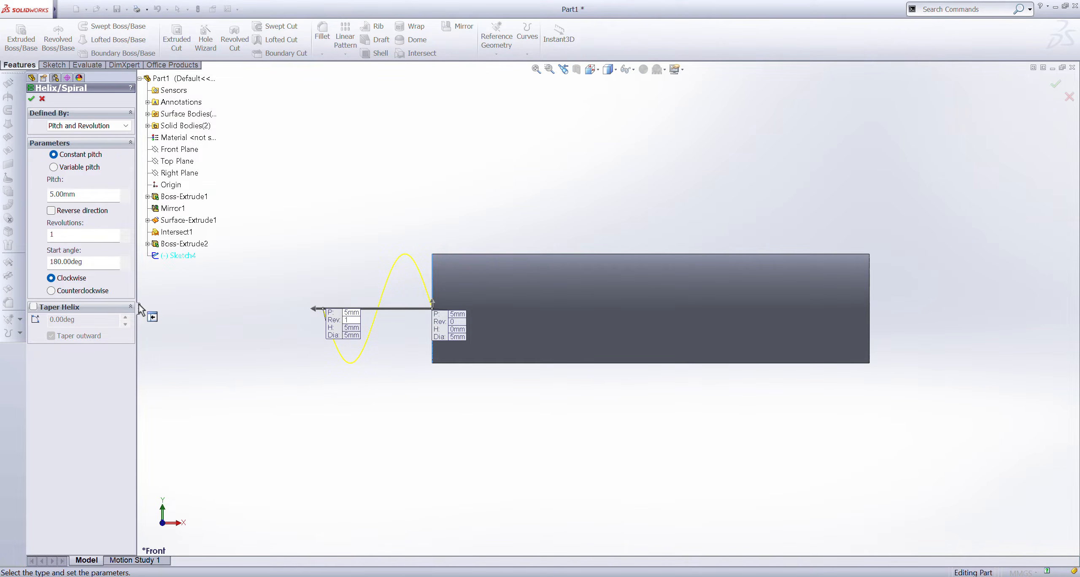
left_click(51, 210)
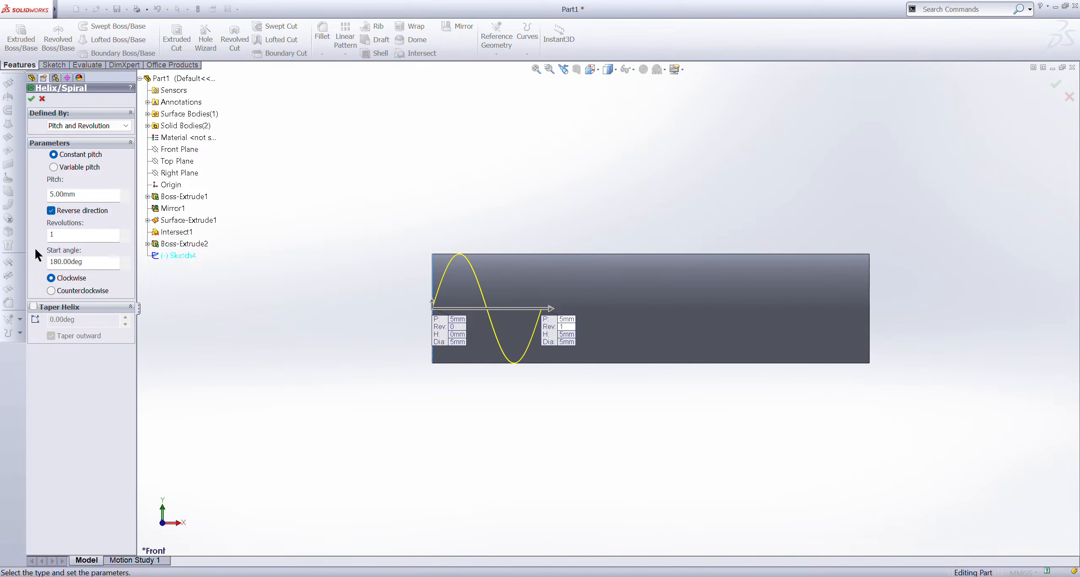
left_click(78, 238)
type("0")
scroll(666, 272, "up", 5)
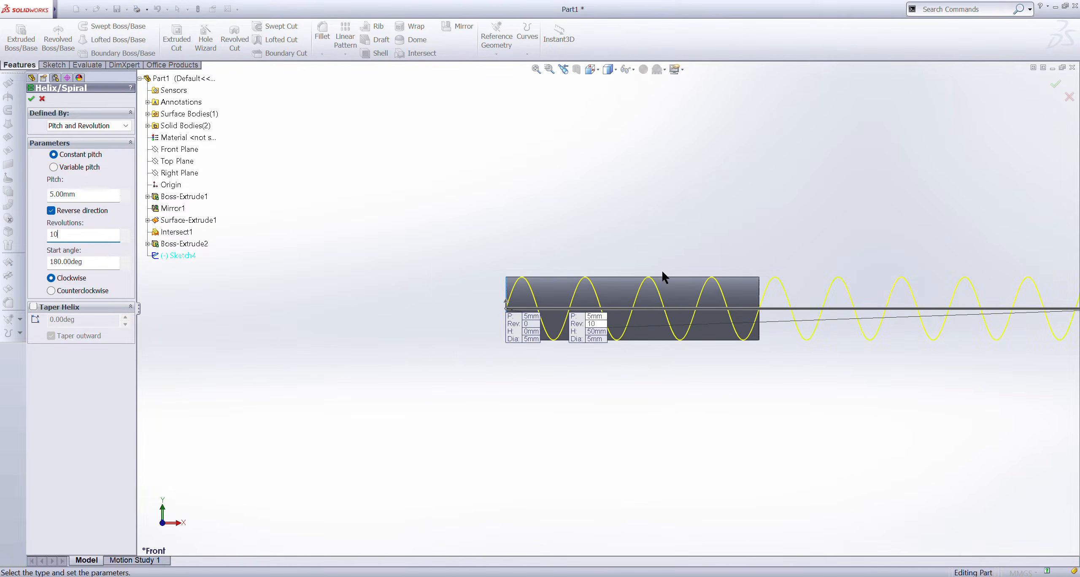
scroll(946, 329, "down", 3)
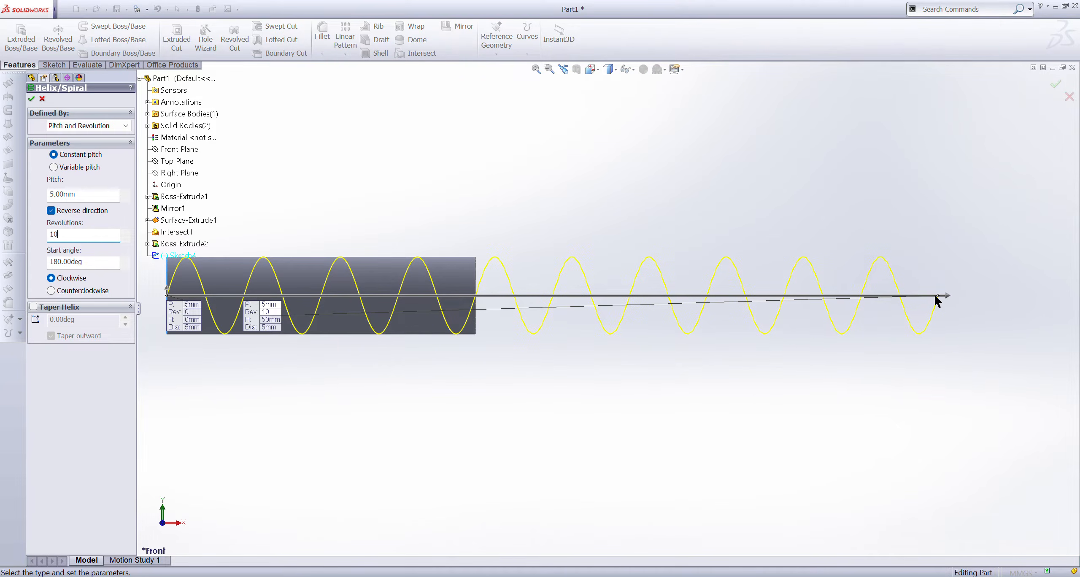
Reduce the helix pitch to 2 mm so the curve spans the cylinder's length, and create the helix.
left_click_drag(946, 295, 475, 307)
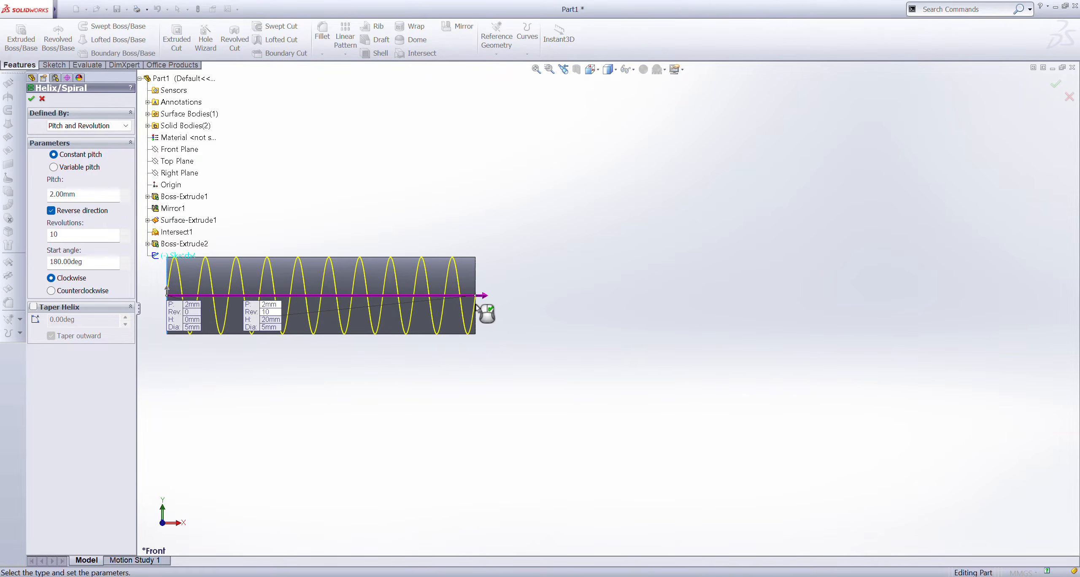
scroll(470, 309, "up", 3)
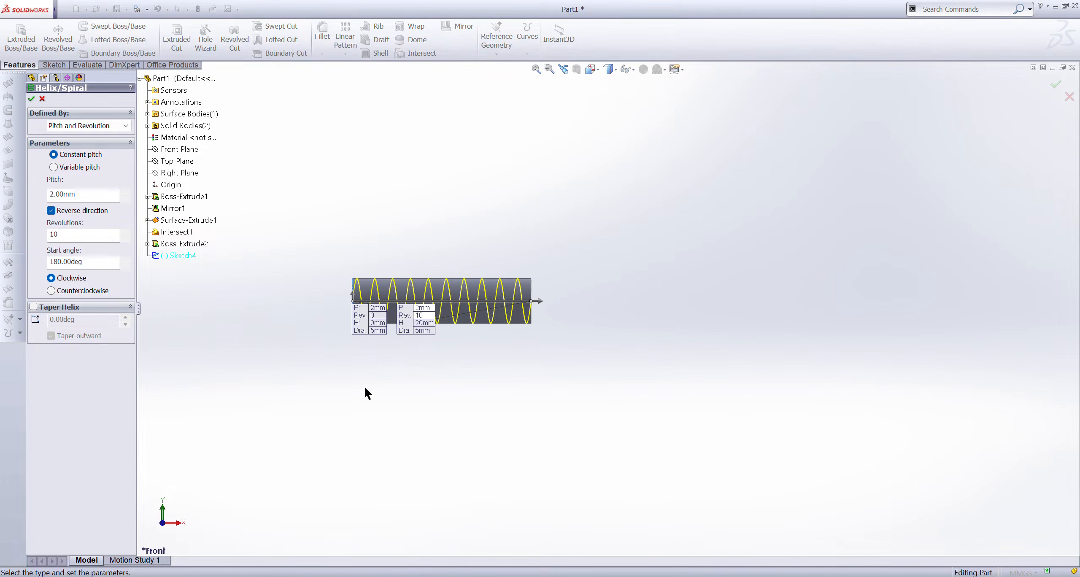
scroll(392, 291, "down", 5)
scroll(568, 380, "down", 2)
scroll(475, 340, "up", 2)
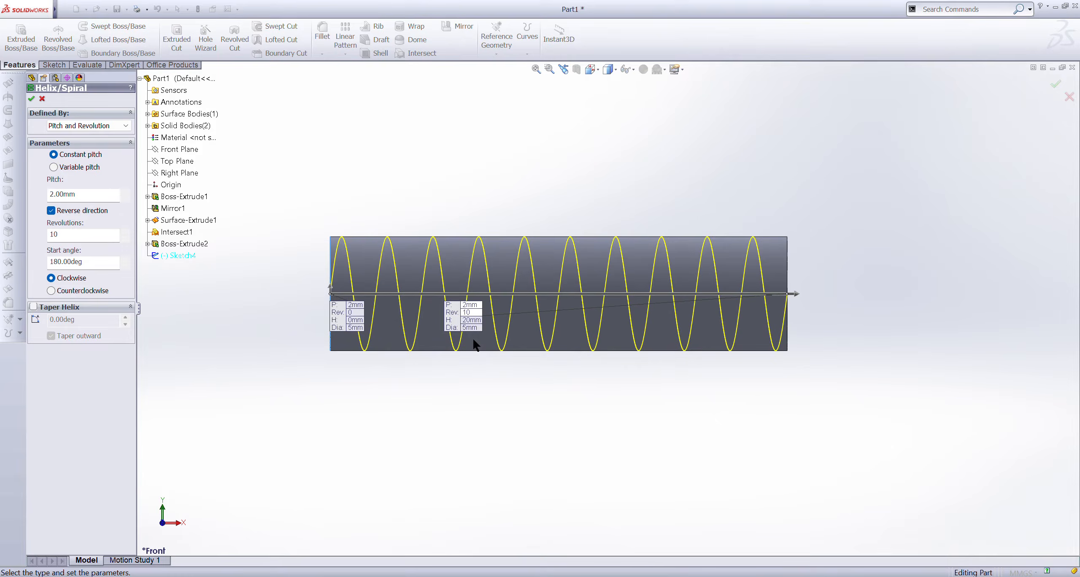
scroll(465, 333, "down", 3)
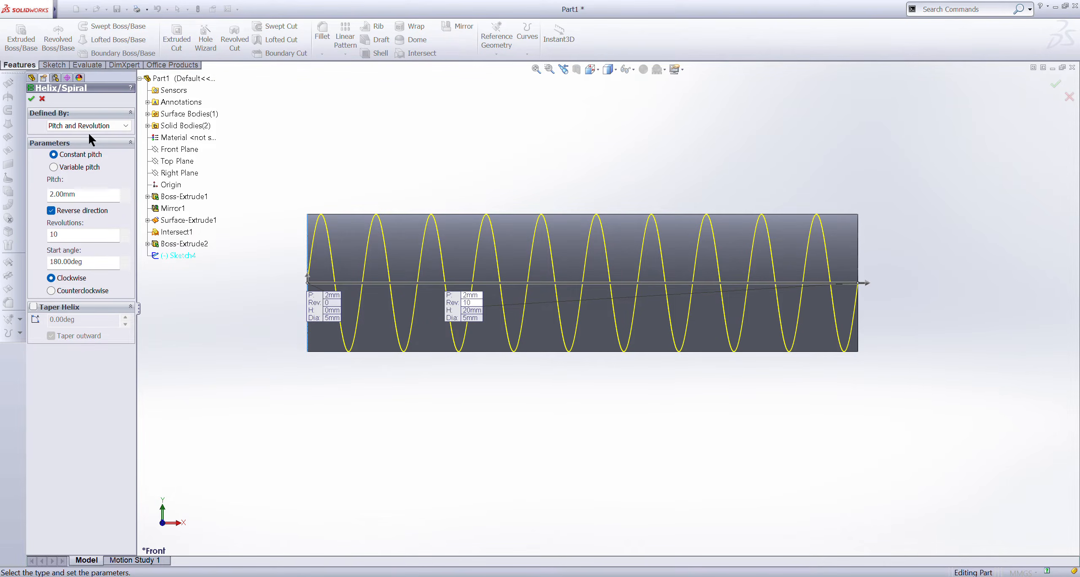
left_click(32, 99)
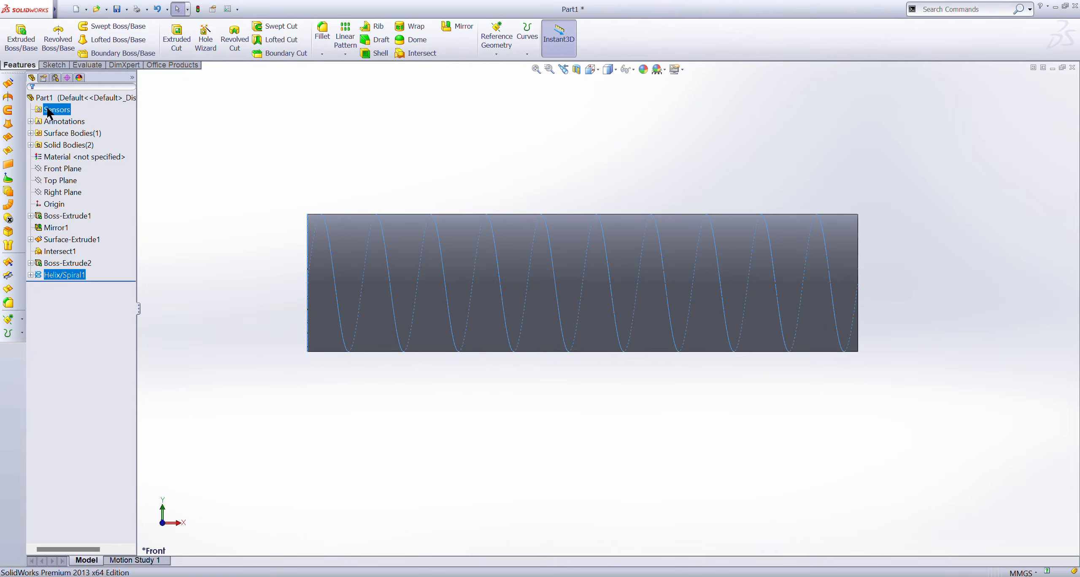
Create a reference plane perpendicular to the helix and coincident with the curve's endpoint at the cylinder's end.
middle_click_drag(430, 160, 412, 174)
scroll(625, 245, "up", 2)
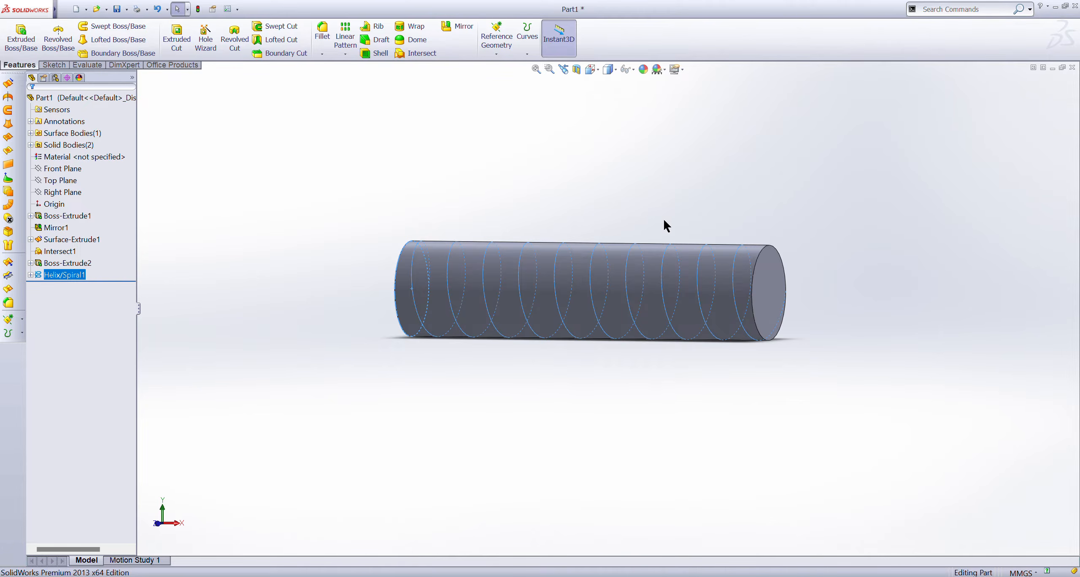
scroll(781, 225, "down", 3)
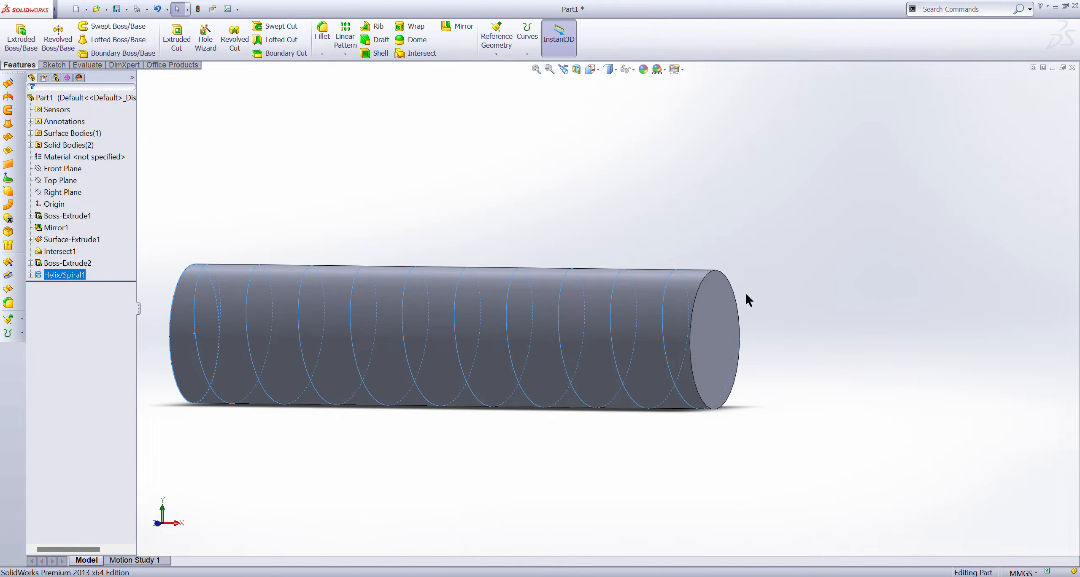
left_click(647, 189)
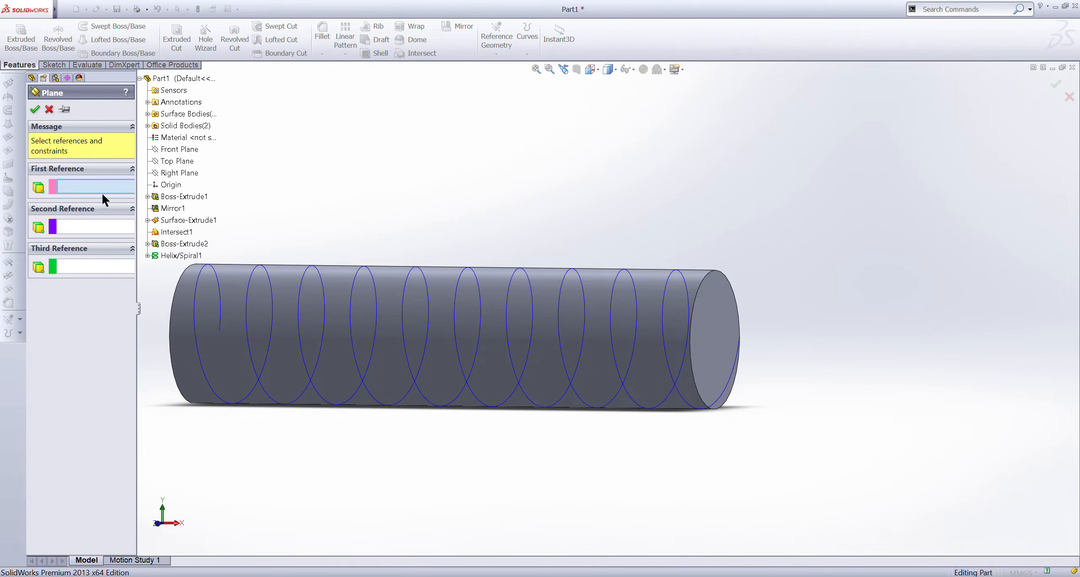
scroll(667, 253, "down", 4)
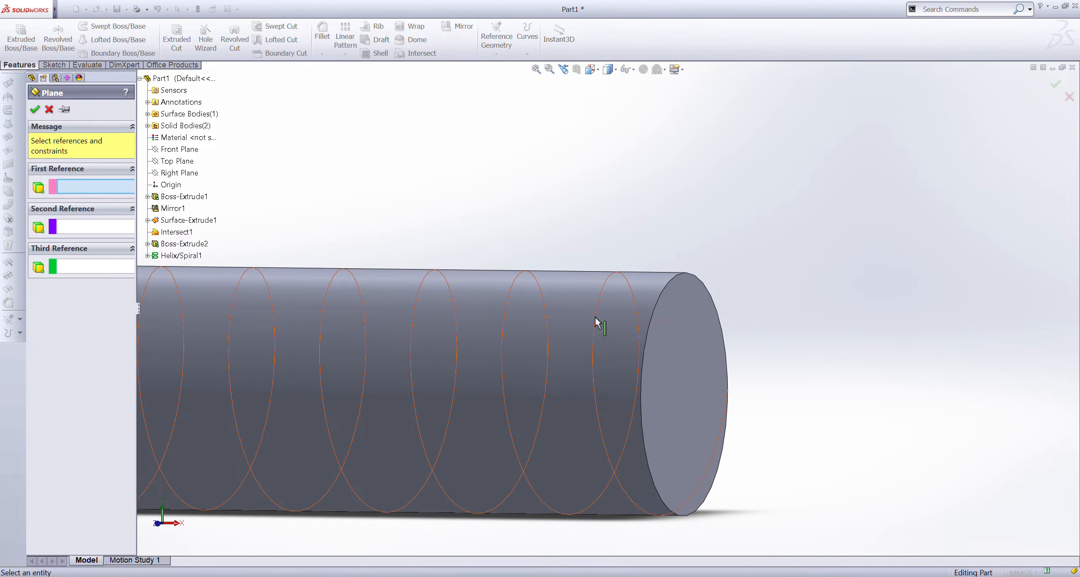
left_click(596, 318)
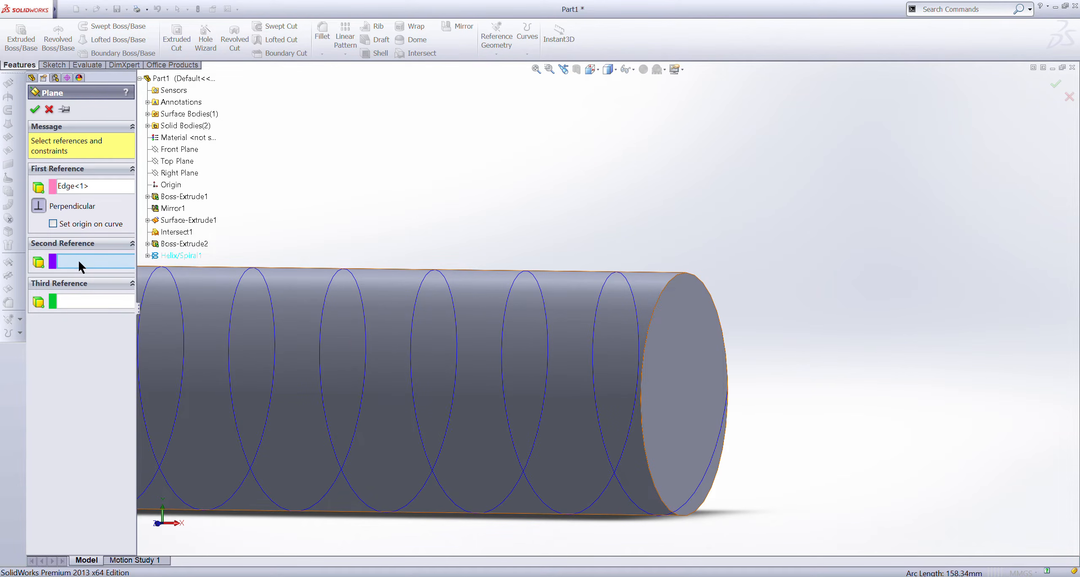
middle_click_drag(675, 260, 533, 313)
middle_click_drag(884, 354, 715, 320)
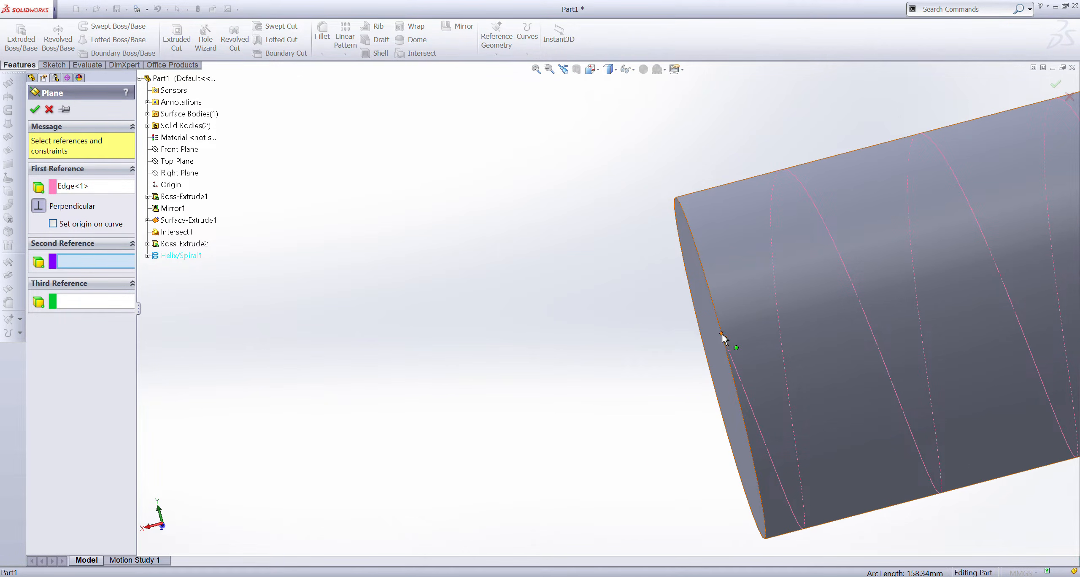
left_click(722, 334)
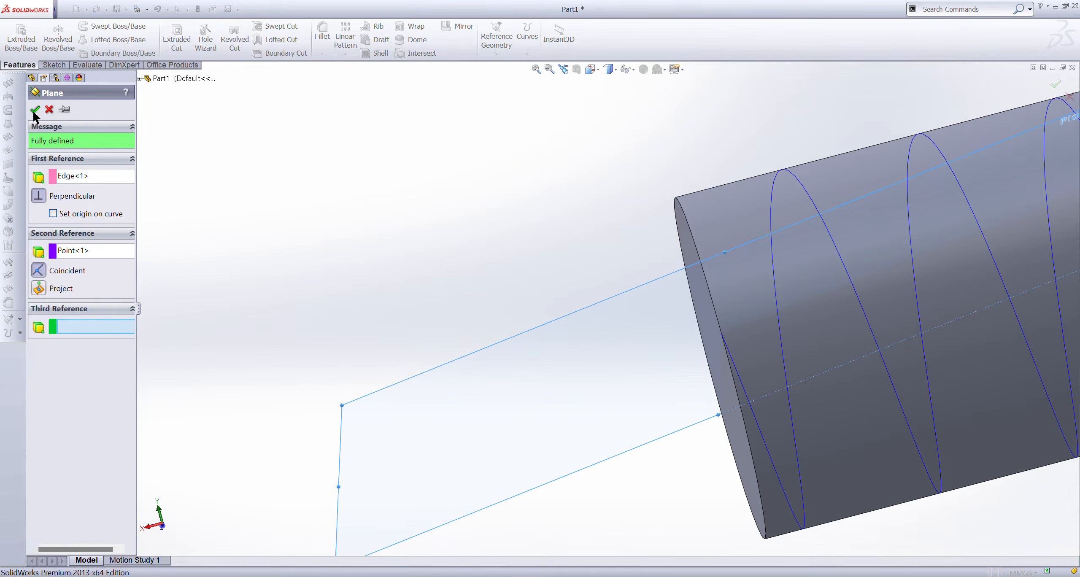
left_click(34, 109)
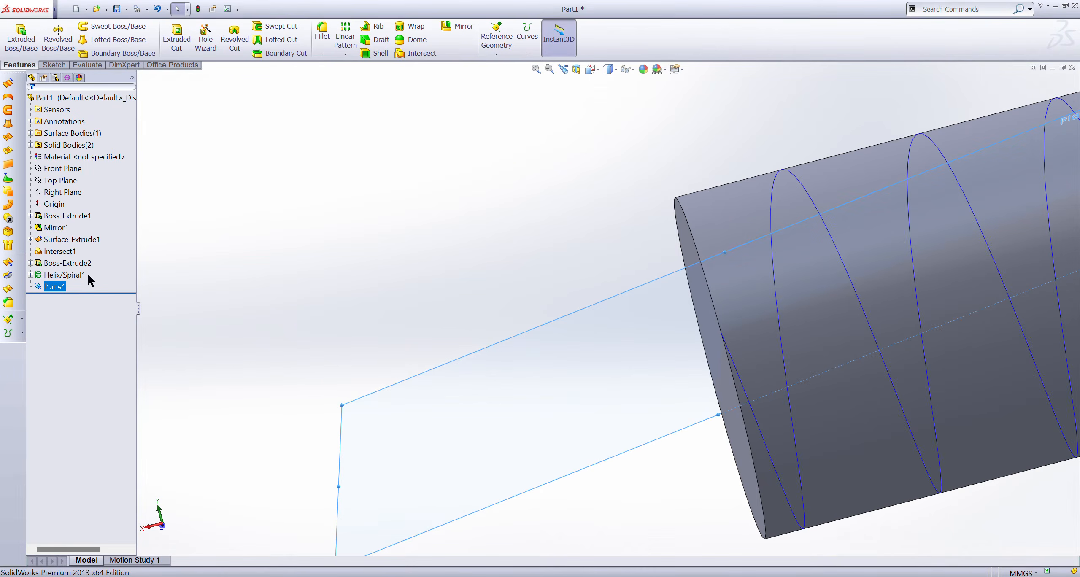
Orient the view normal to the new reference plane and start a sketch on it.
left_click(60, 289)
left_click(94, 277)
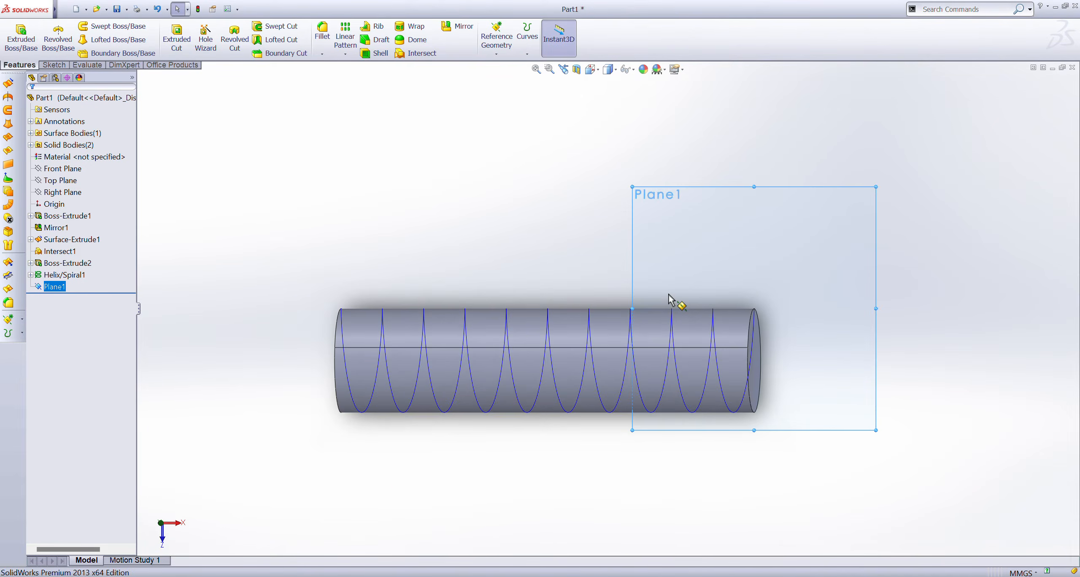
scroll(755, 354, "down", 3)
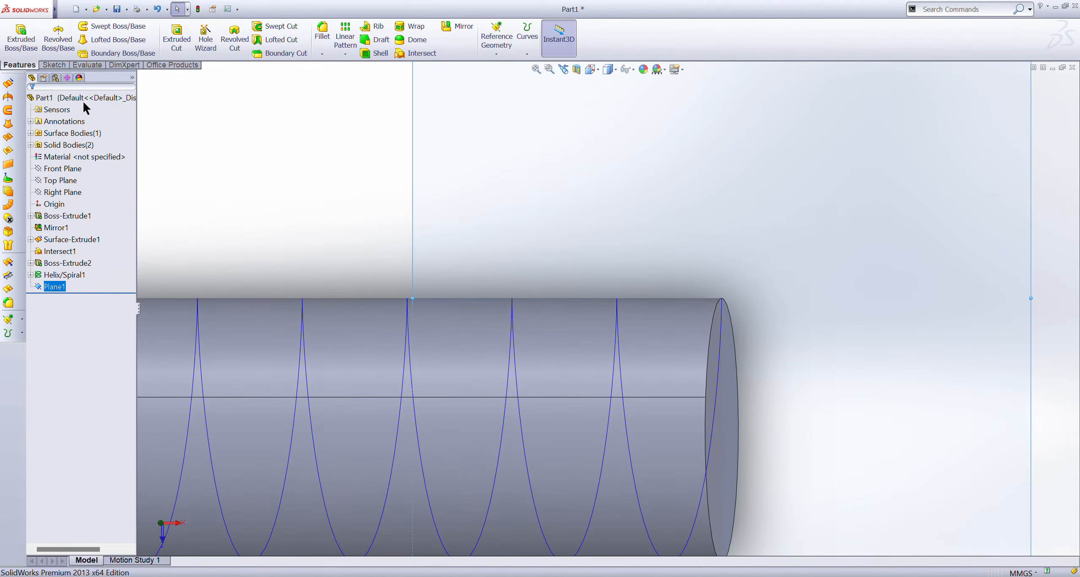
left_click(54, 65)
left_click(15, 38)
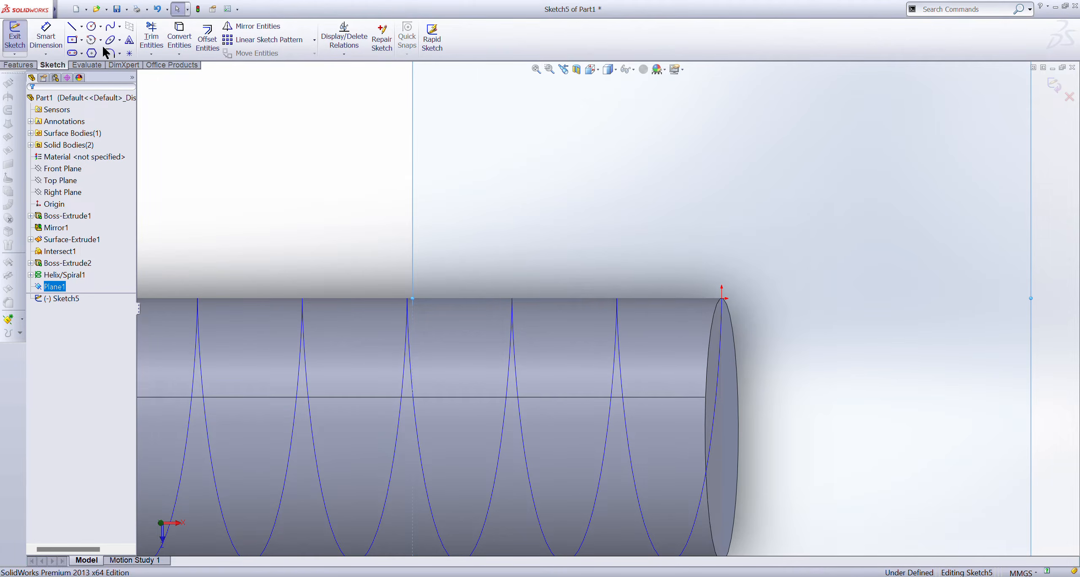
Sketch a 3-sided polygon centred on the sketch origin, with an inscribed circle about 0.28 mm in diameter, and exit the sketch.
left_click(92, 54)
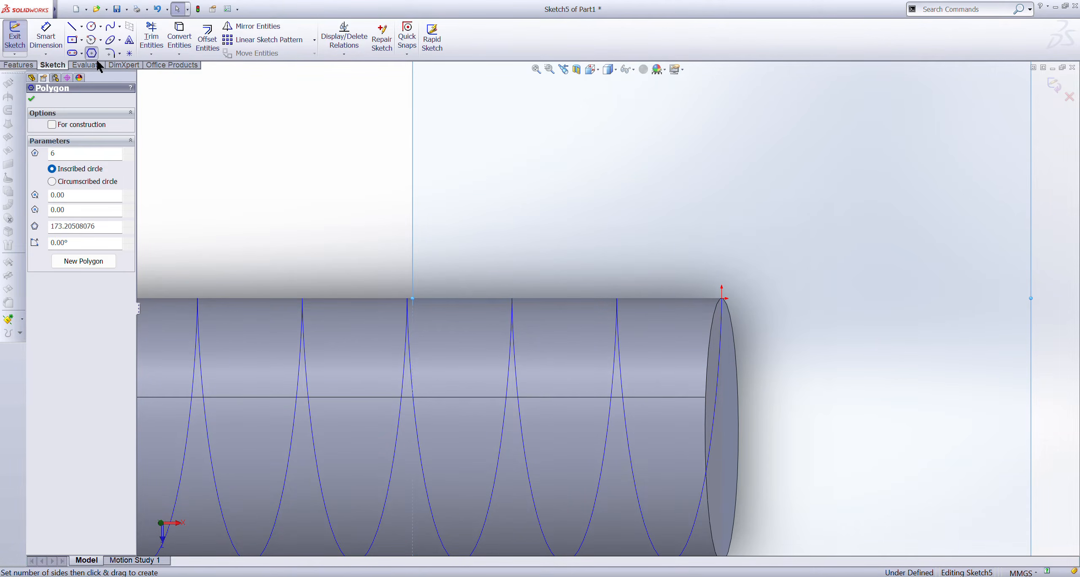
left_click_drag(90, 160, 38, 164)
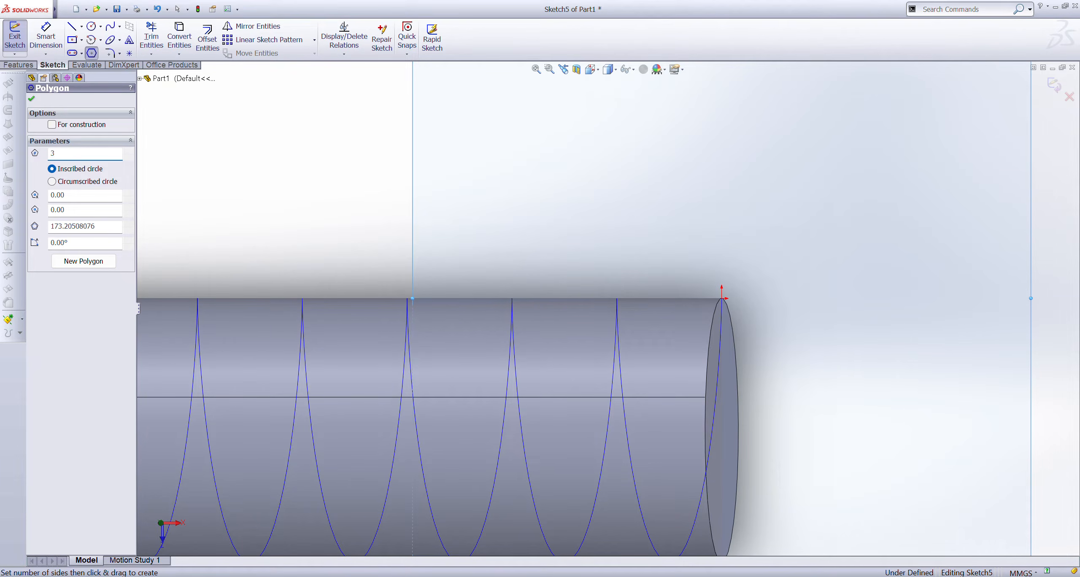
scroll(747, 305, "down", 3)
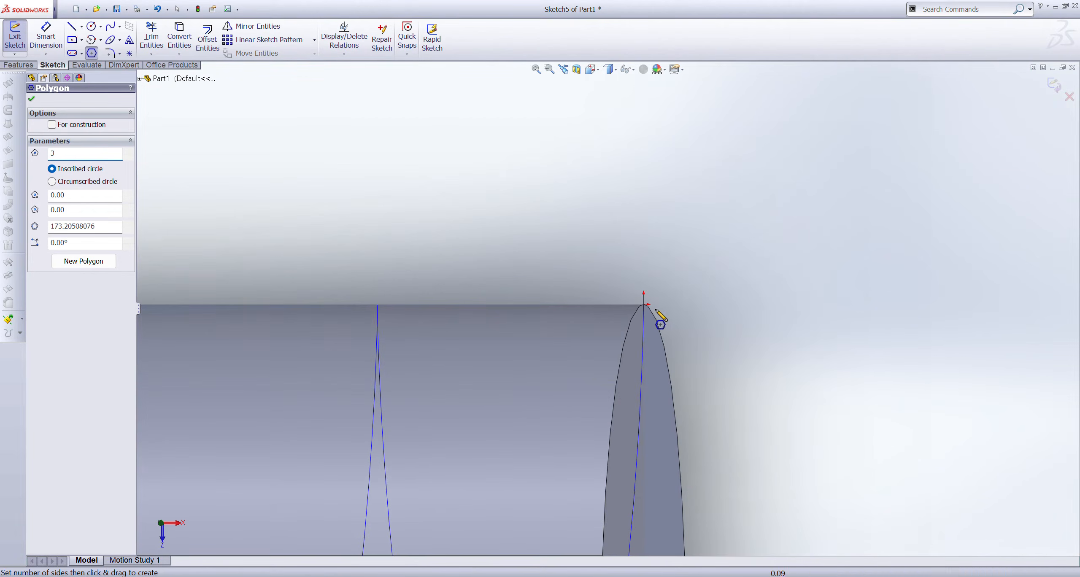
left_click(643, 304)
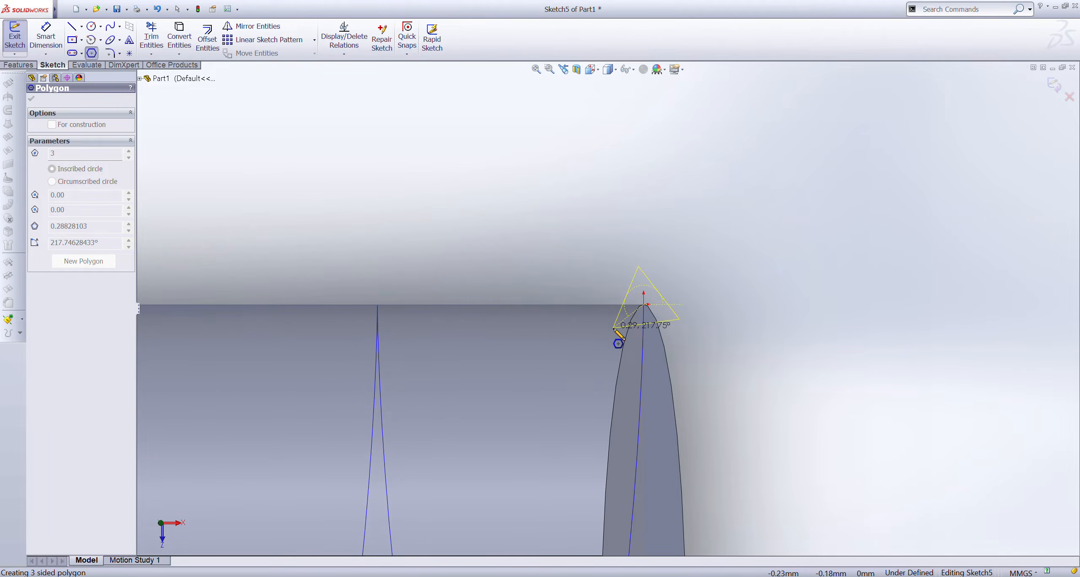
left_click(614, 327)
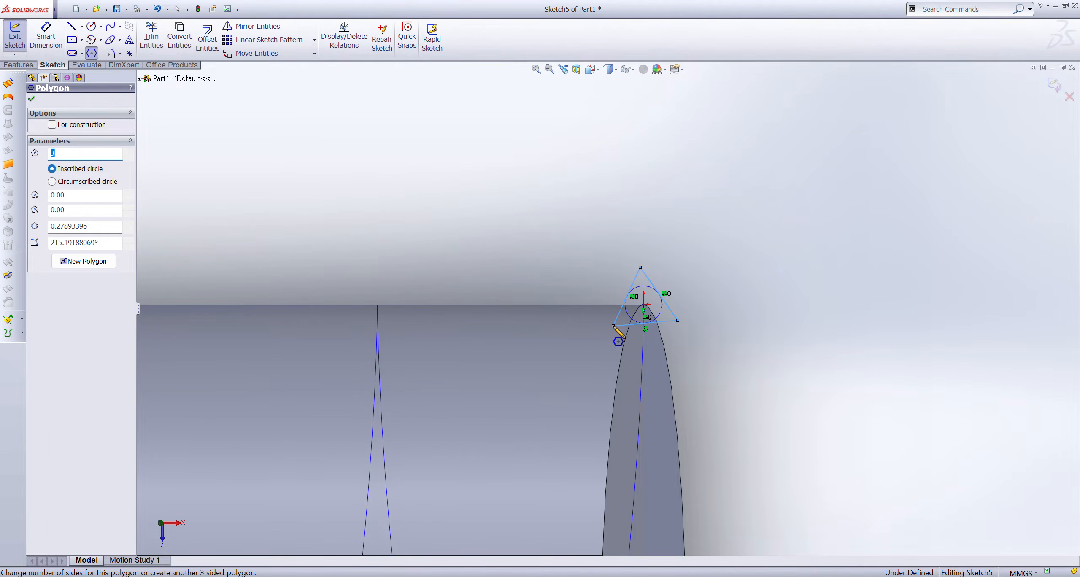
left_click(32, 99)
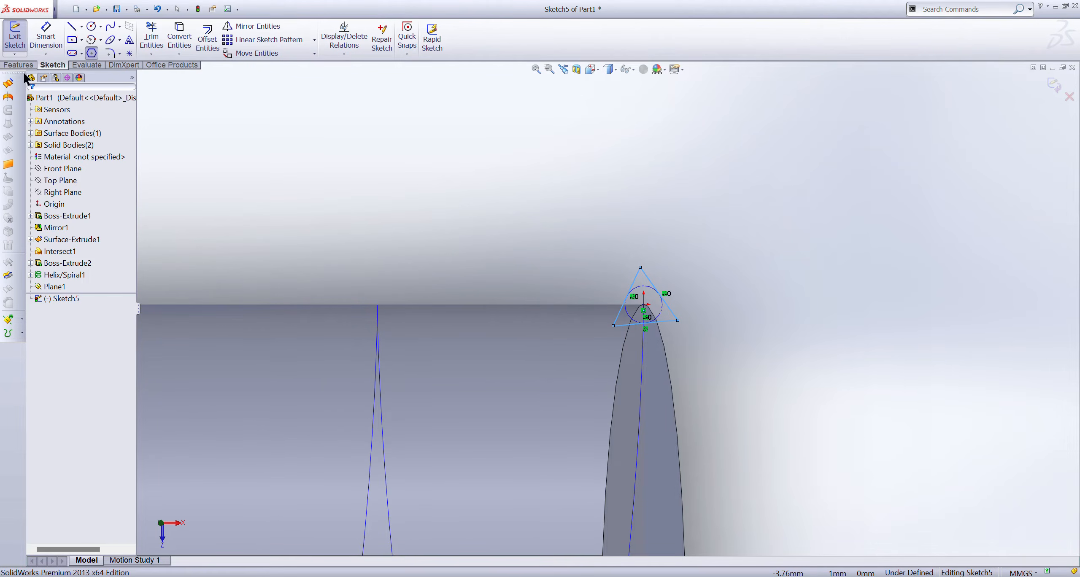
left_click(15, 37)
Create a swept boss with the triangle sketch as profile and the helix as path.
scroll(624, 312, "up", 3)
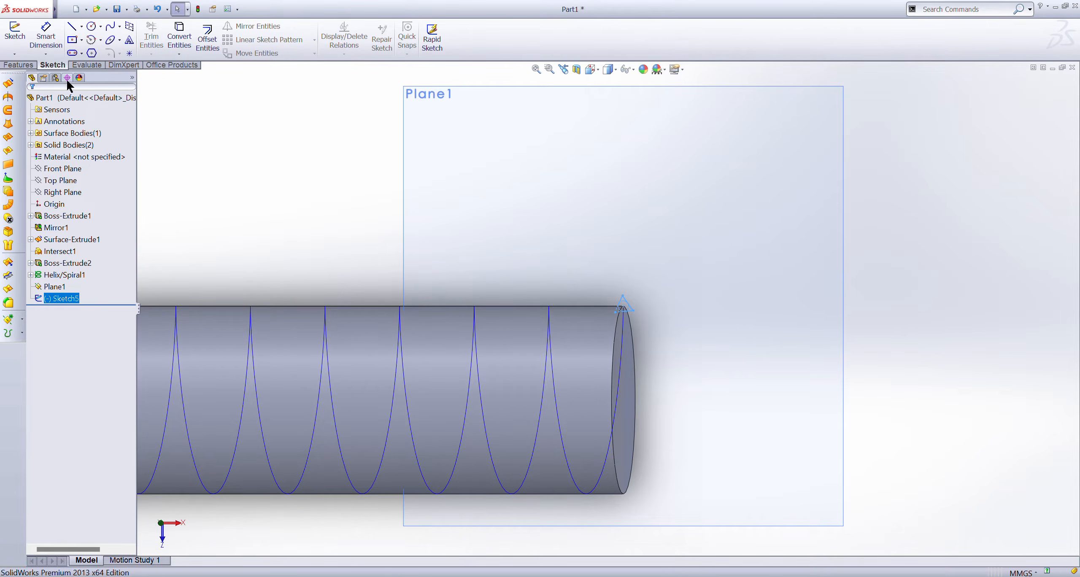
left_click(19, 64)
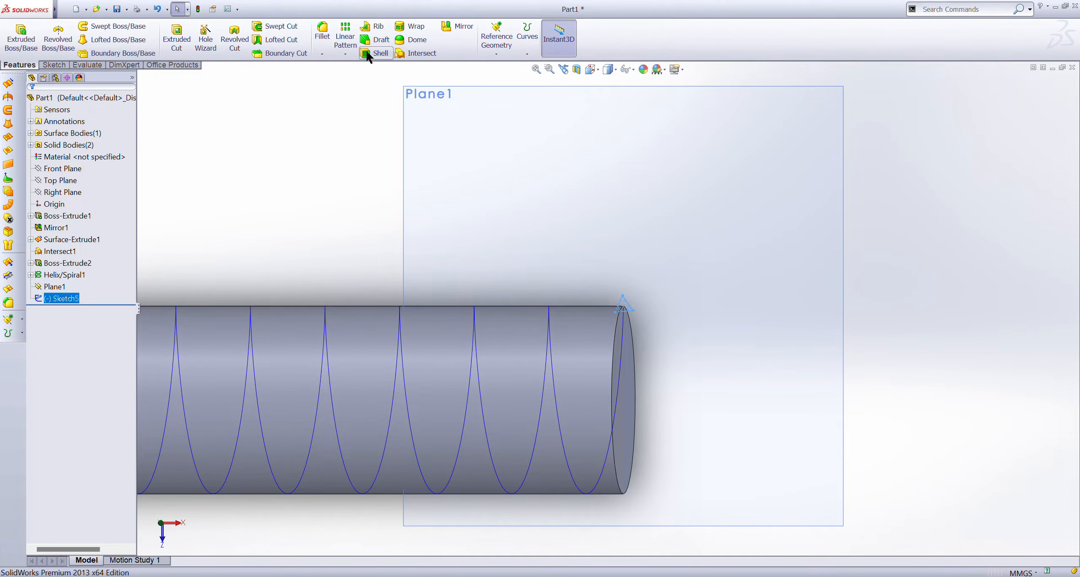
left_click(119, 30)
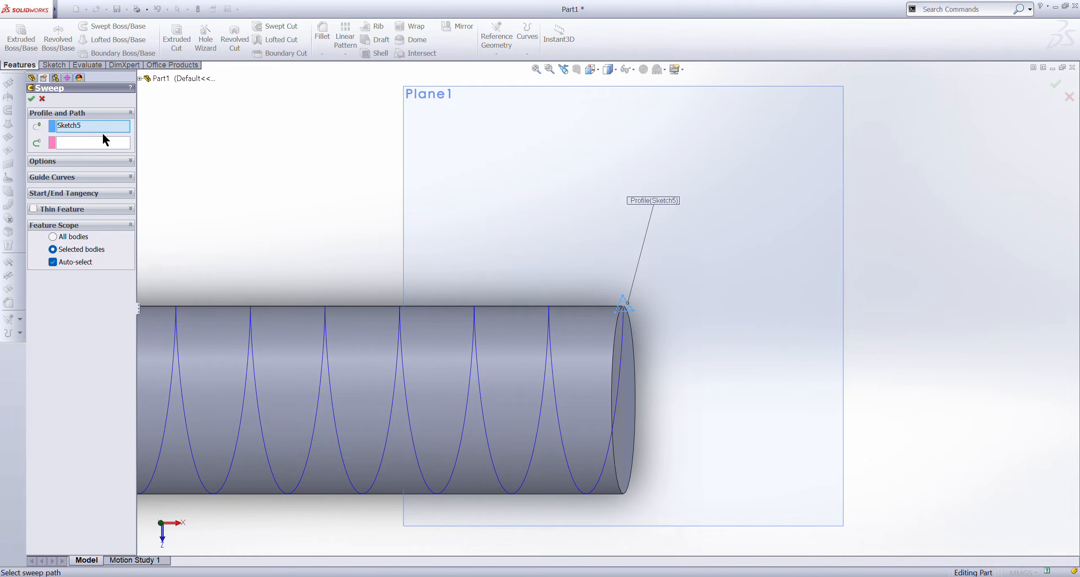
scroll(633, 333, "down", 4)
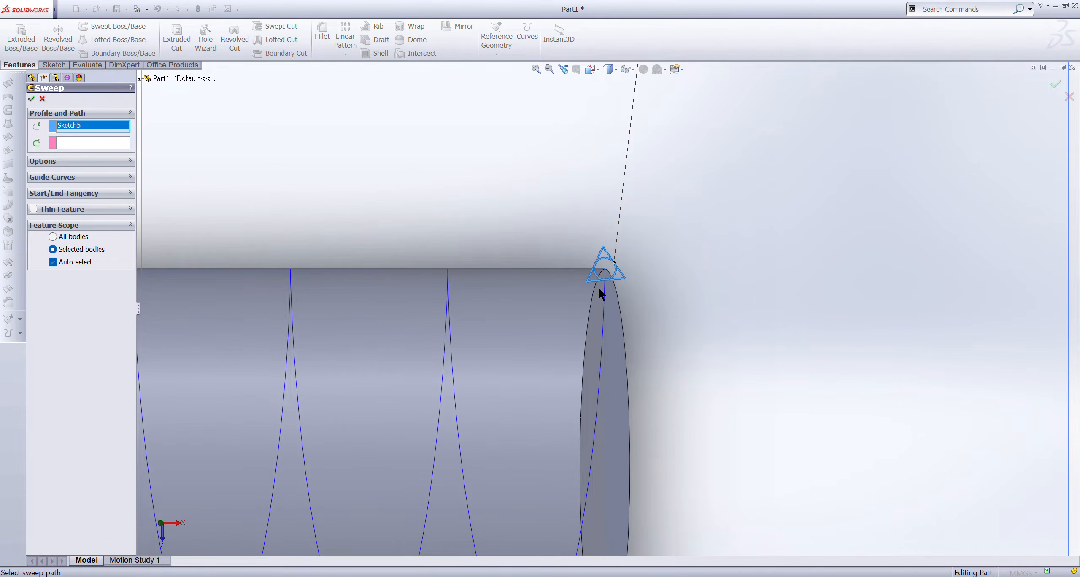
left_click(114, 144)
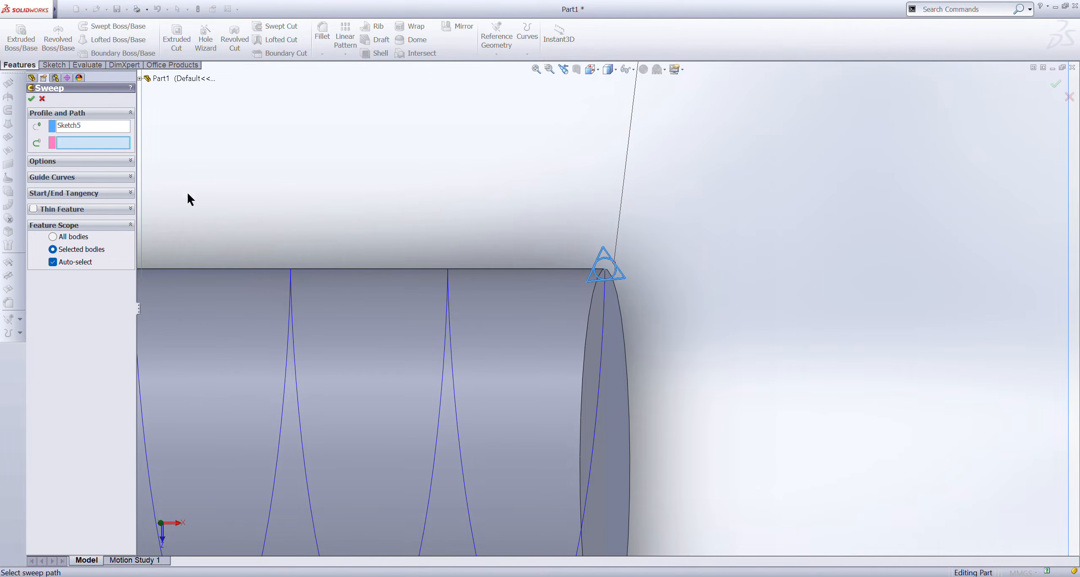
left_click(461, 401)
key("z")
key("z")
key("z")
key("z")
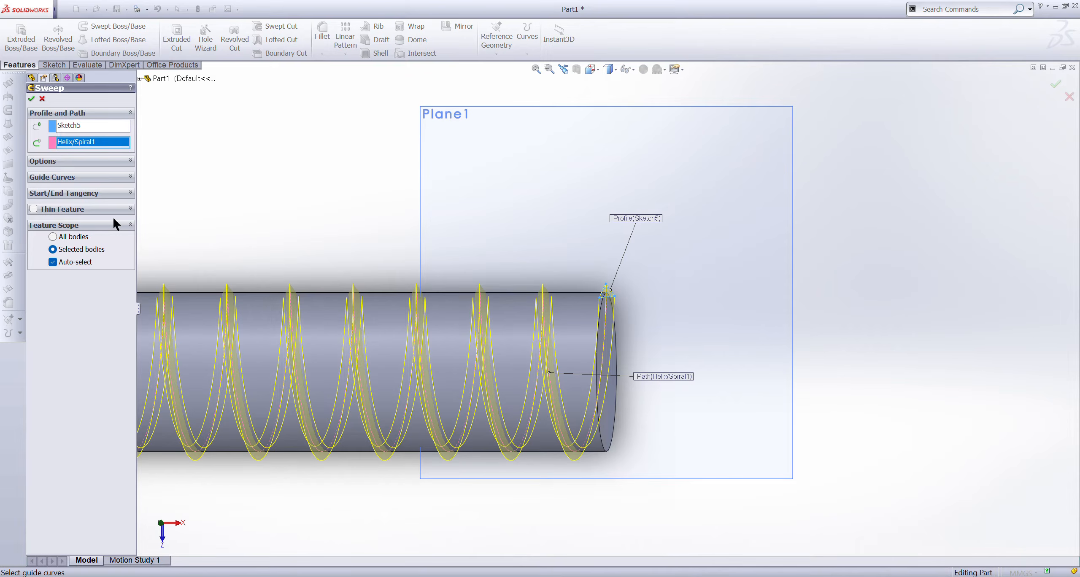
left_click(32, 99)
Inspect the raised thread on the cylinder and undo the swept boss.
middle_click_drag(419, 263, 405, 325)
key("z")
key("z")
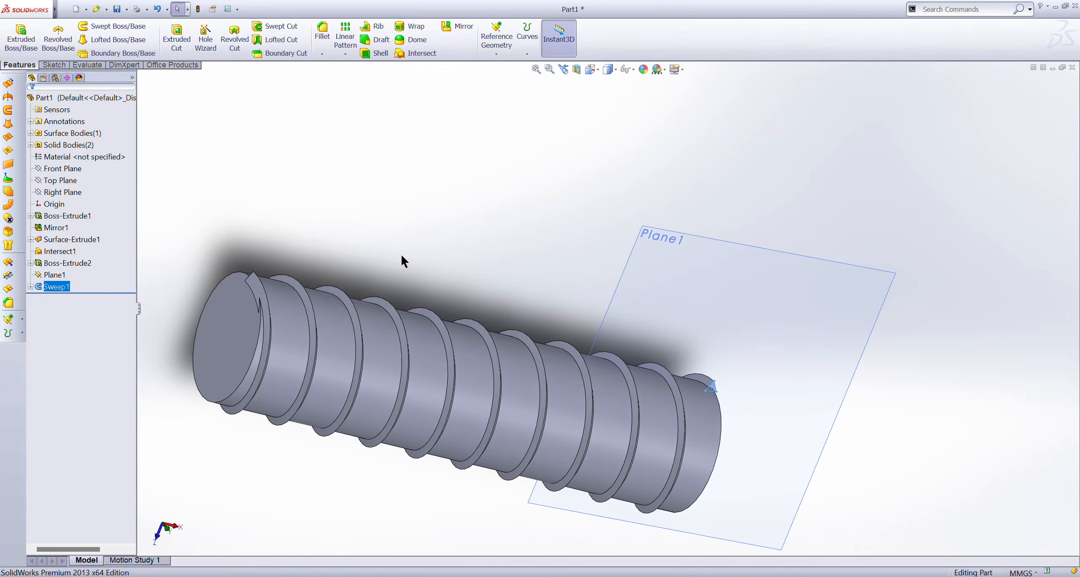
middle_click_drag(445, 277, 386, 272)
key("Escape")
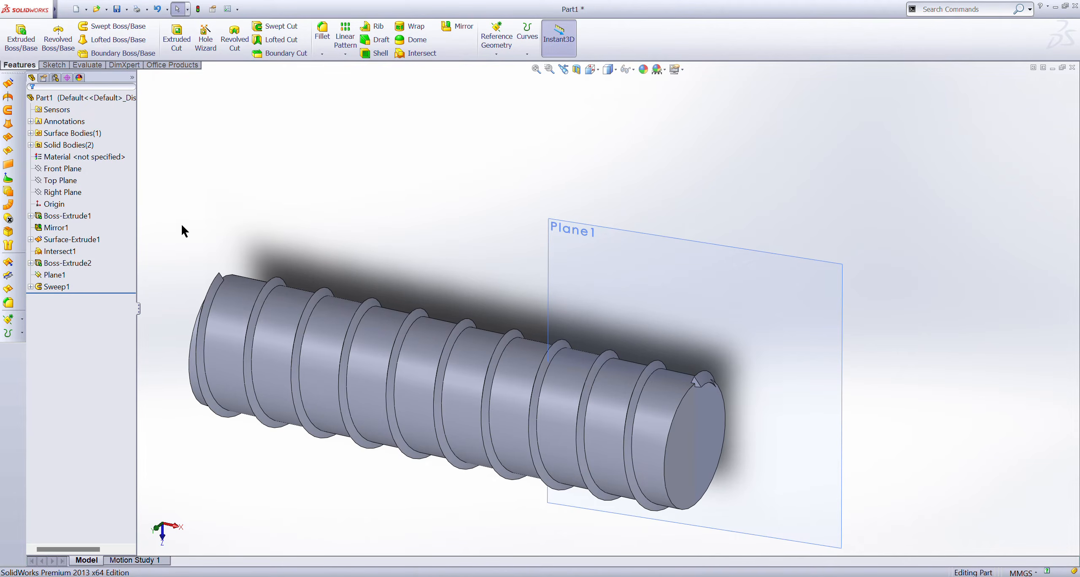
key("ctrl+z")
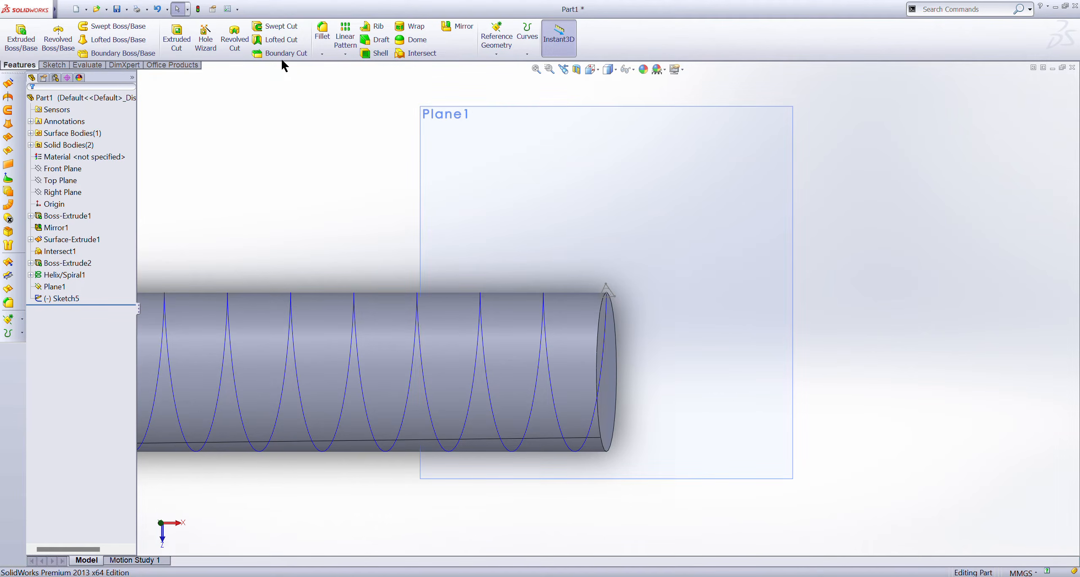
Create a swept cut around the cylinder with the triangle sketch as profile and the helix as path.
left_click(279, 27)
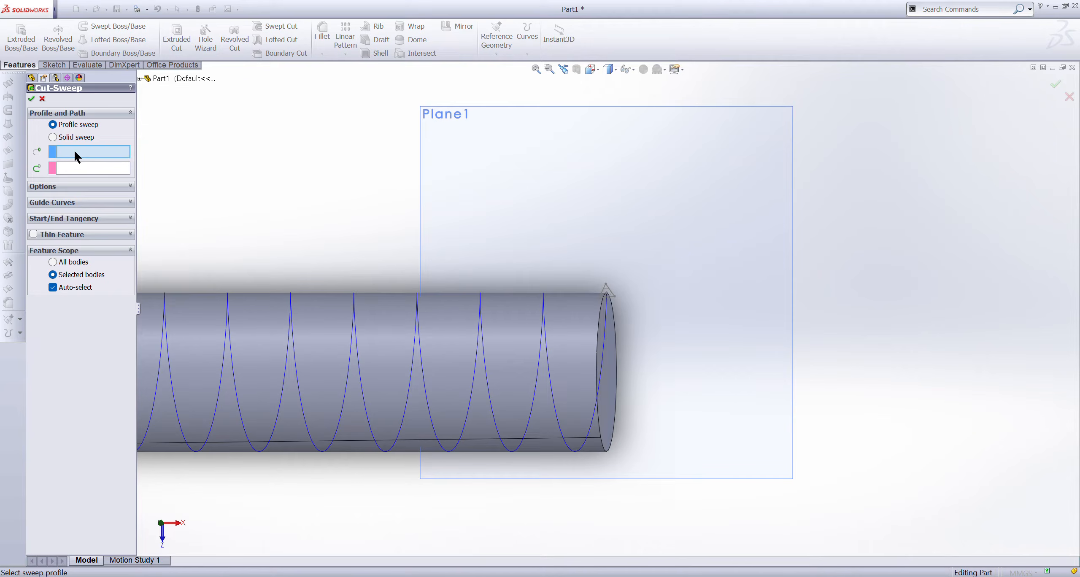
scroll(599, 300, "down", 4)
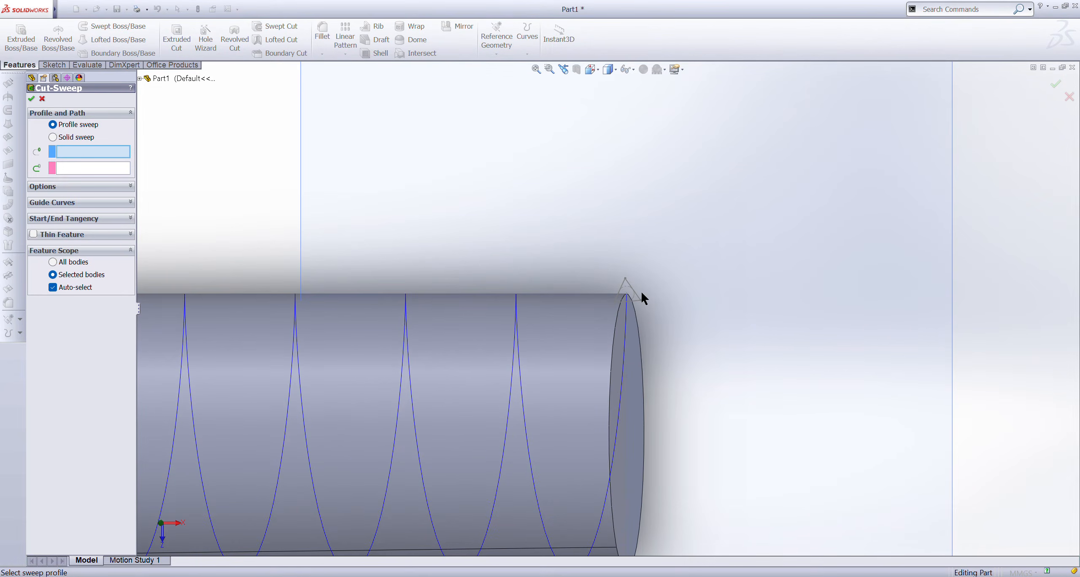
left_click(640, 295)
scroll(523, 409, "up", 4)
left_click(534, 415)
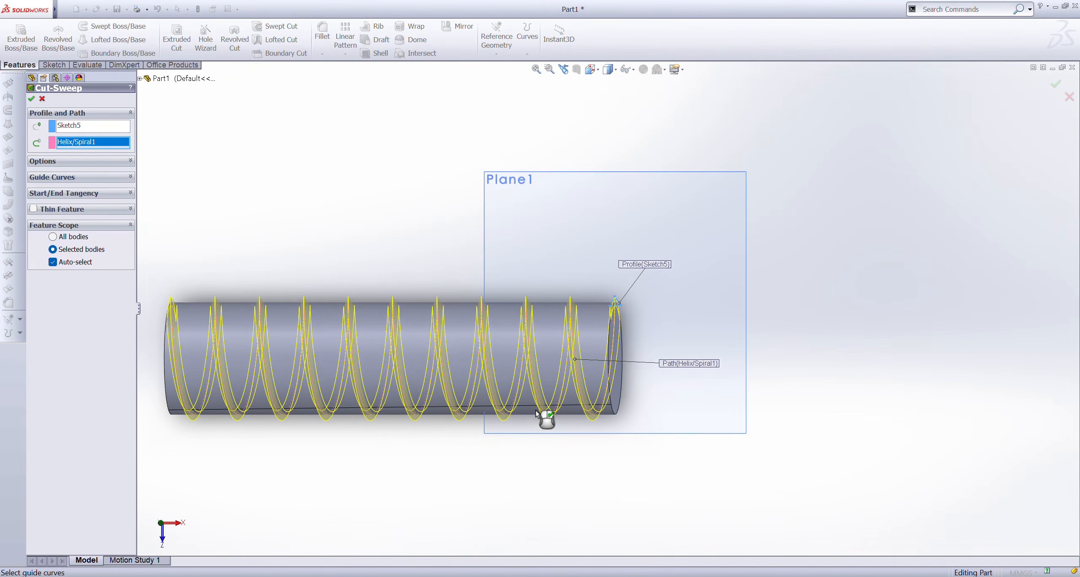
left_click(31, 99)
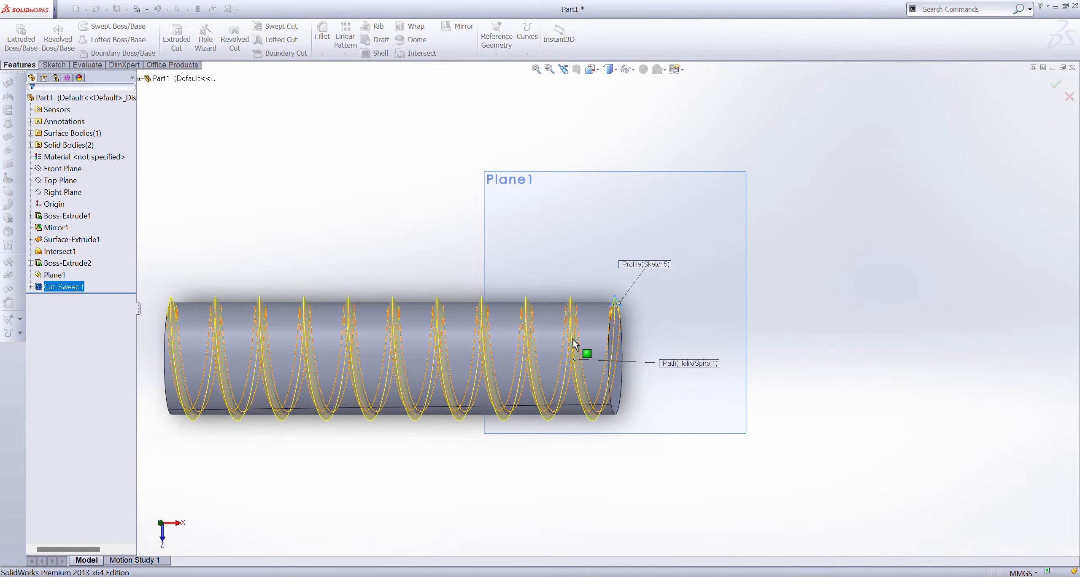
mouse_move(352, 252)
middle_mouse_down()
mouse_move(365, 280)
mouse_move(292, 287)
mouse_move(345, 287)
mouse_move(419, 258)
mouse_move(355, 255)
middle_mouse_up()
left_click(333, 223)
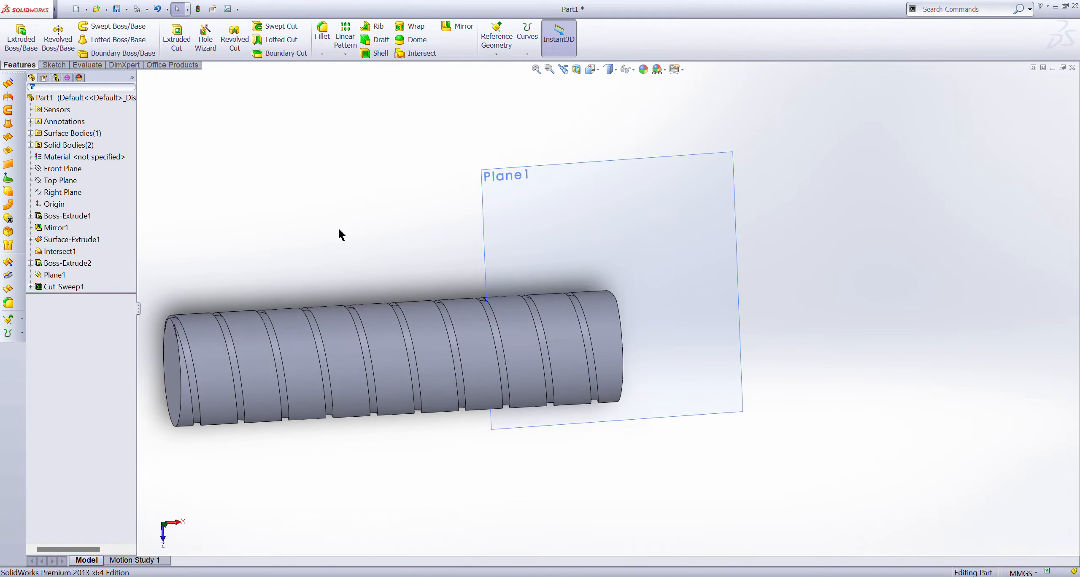
middle_click_drag(338, 229, 316, 234)
Hide the threaded cylinder body and Plane1 to leave an empty front view.
key("ctrl+1")
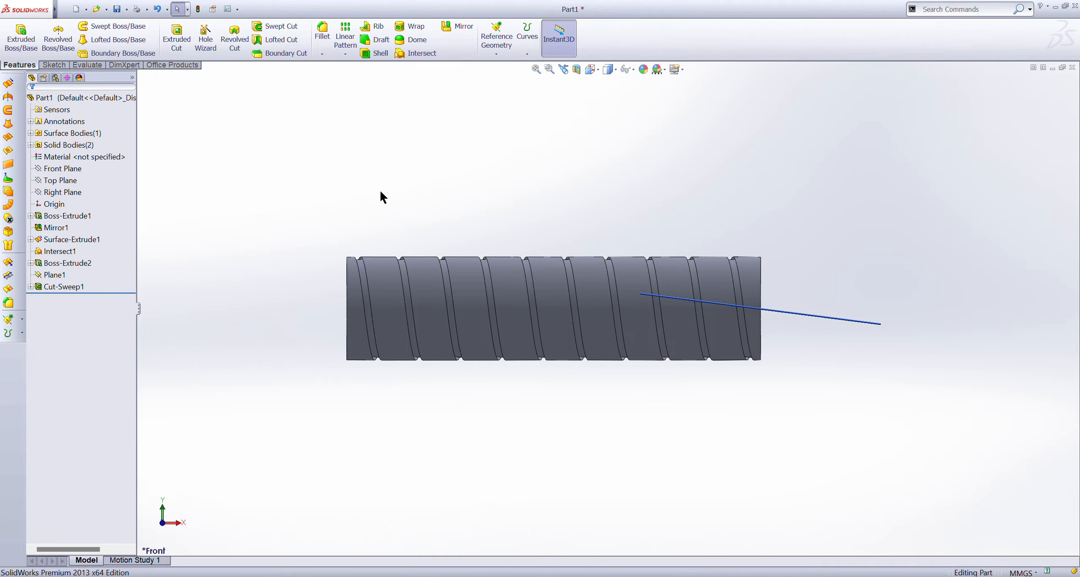
left_click(60, 263)
left_click(59, 264)
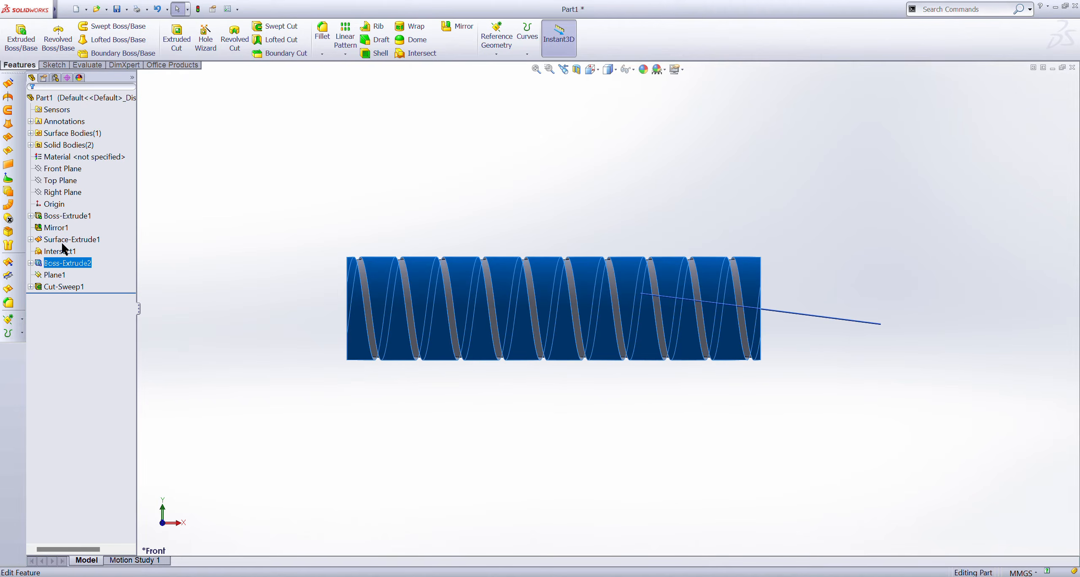
left_click(58, 257)
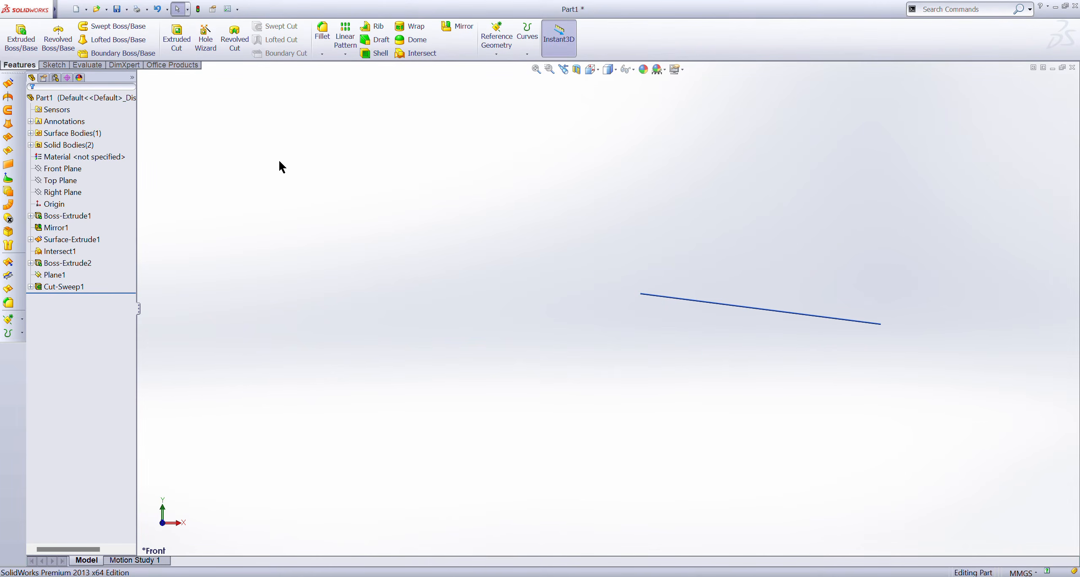
left_click(54, 275)
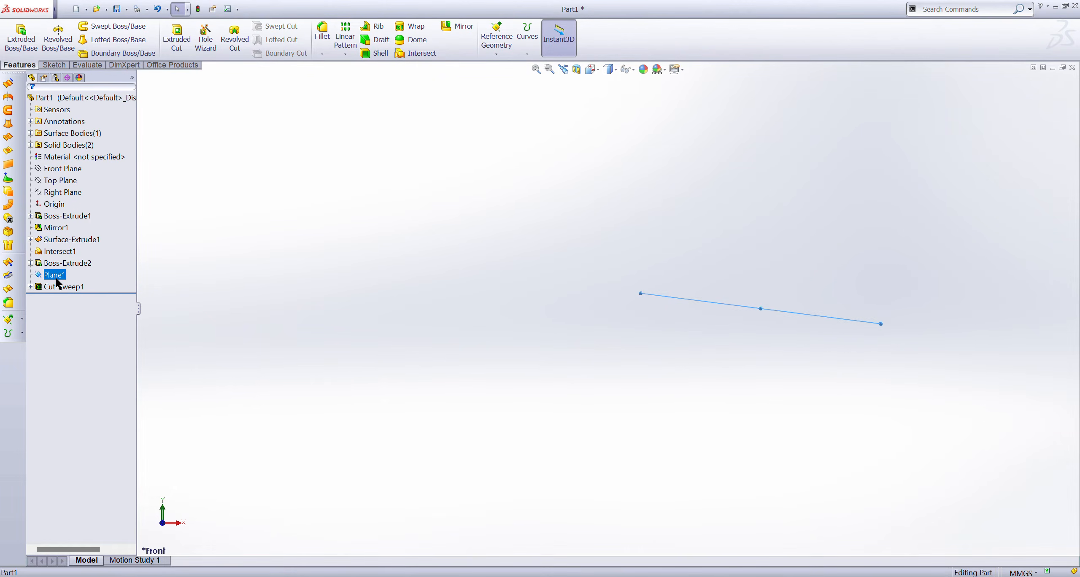
left_click(68, 269)
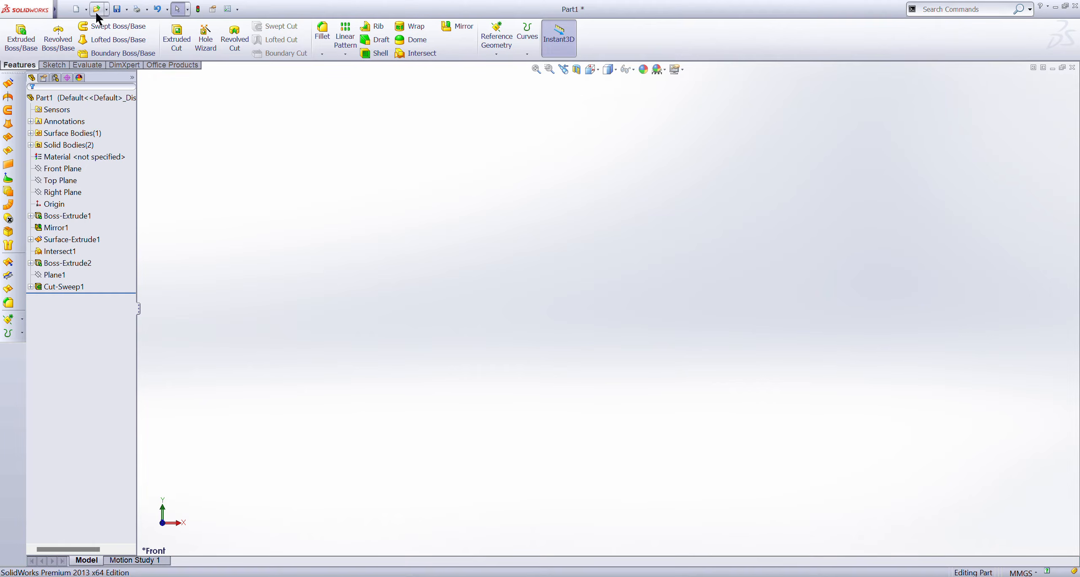
Sketch a center rectangle about 12.7 by 6.6 mm on the Top Plane, centred on the origin, and exit the sketch.
left_click(56, 206)
left_click(64, 181)
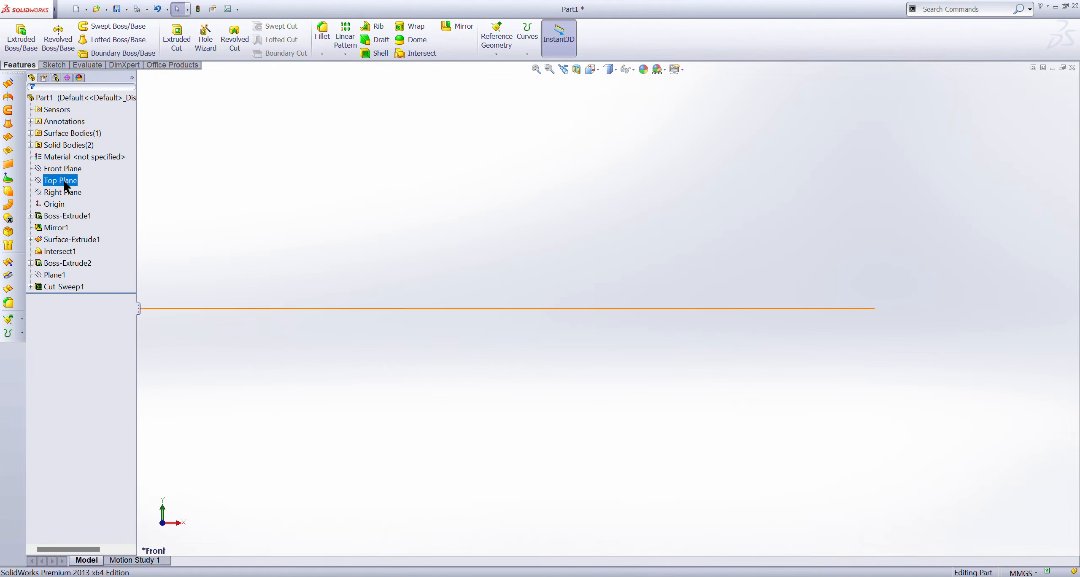
left_click(100, 169)
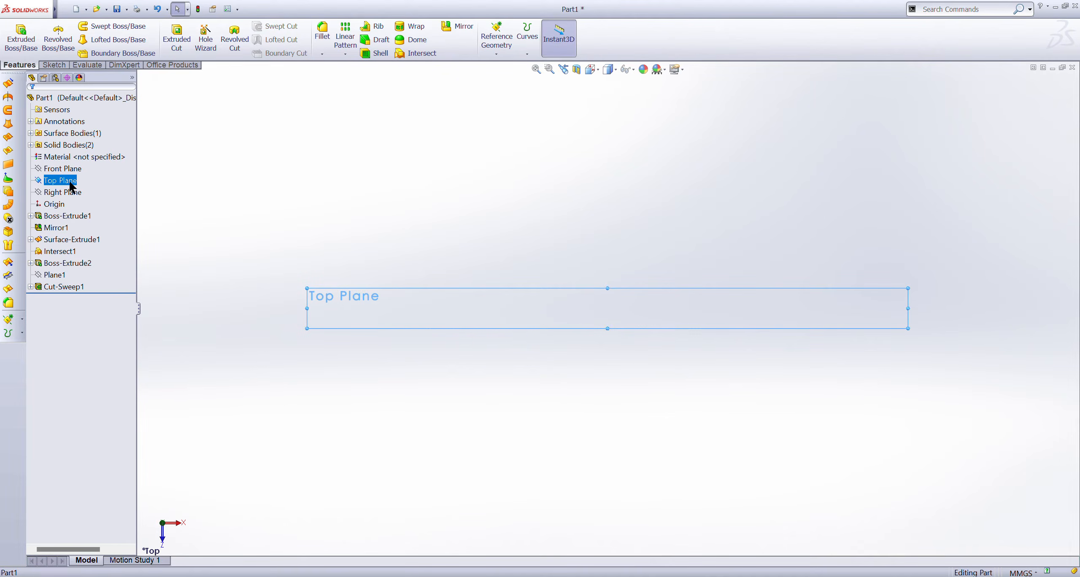
left_click(78, 171)
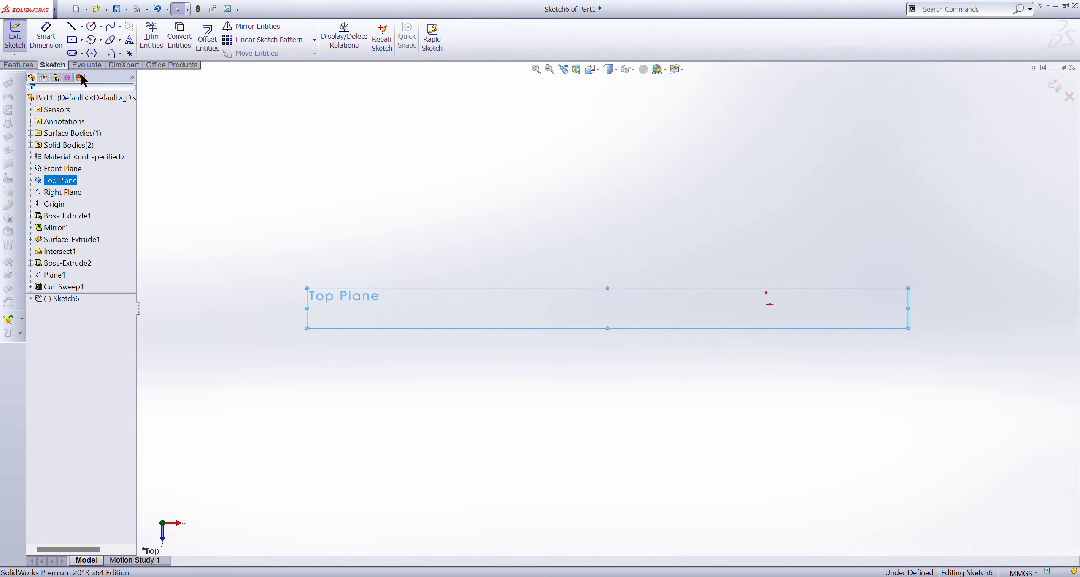
left_click(73, 43)
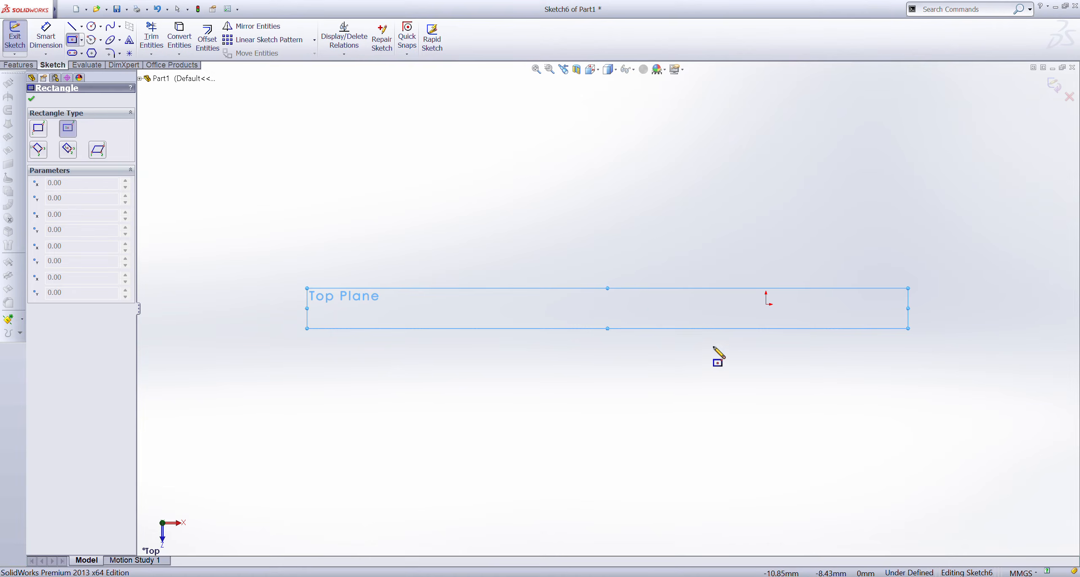
scroll(765, 316, "down", 1)
scroll(764, 321, "down", 2)
scroll(687, 280, "down", 2)
left_click(675, 271)
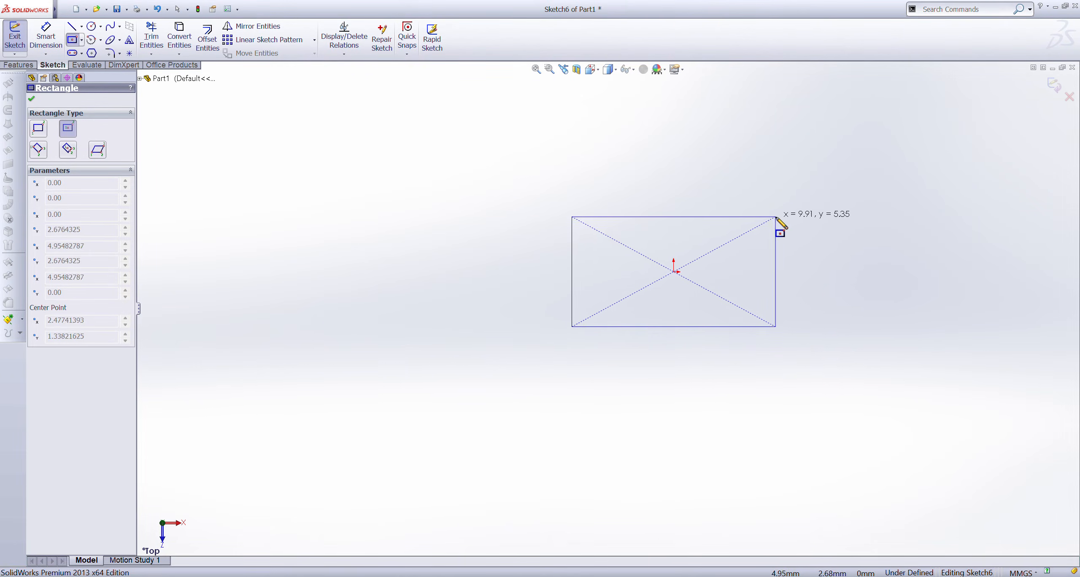
left_click(804, 203)
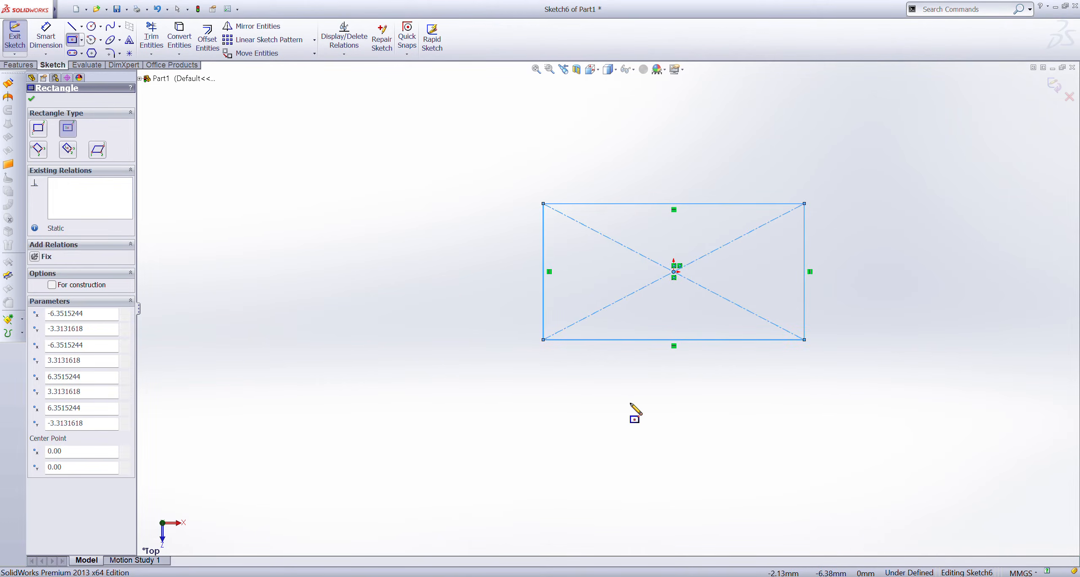
left_click(32, 101)
left_click(15, 38)
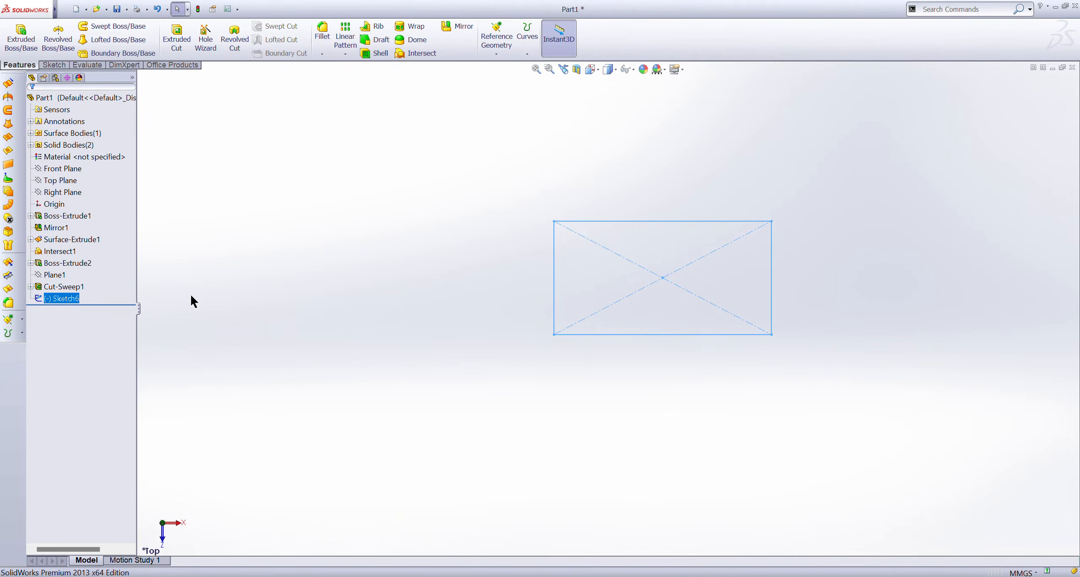
Create a reference plane offset 10 mm from the Top Plane.
middle_click_drag(146, 286, 372, 243)
left_click(64, 192, "ctrl")
left_click(67, 181)
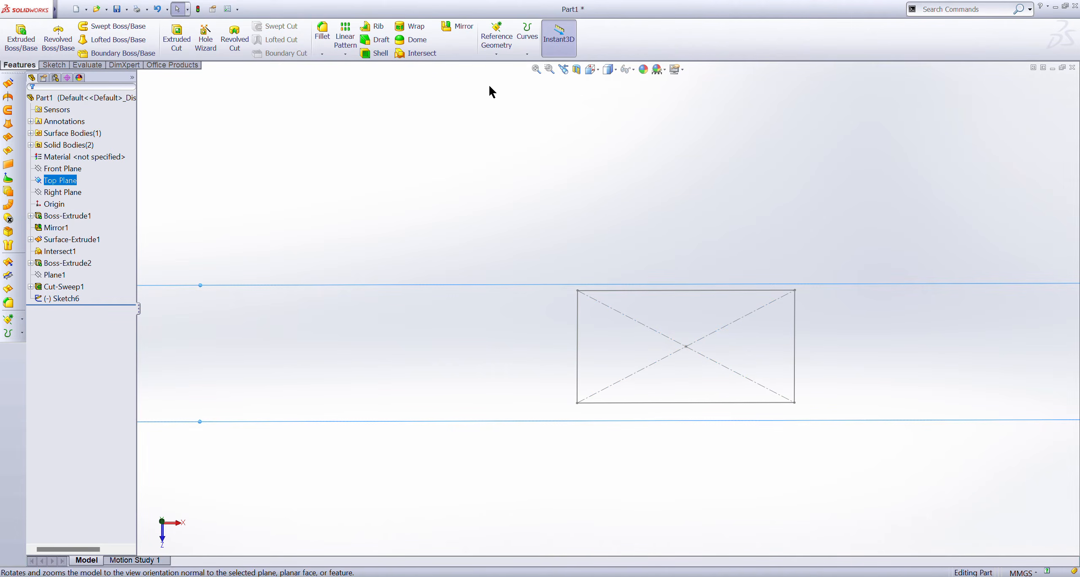
left_click(505, 68)
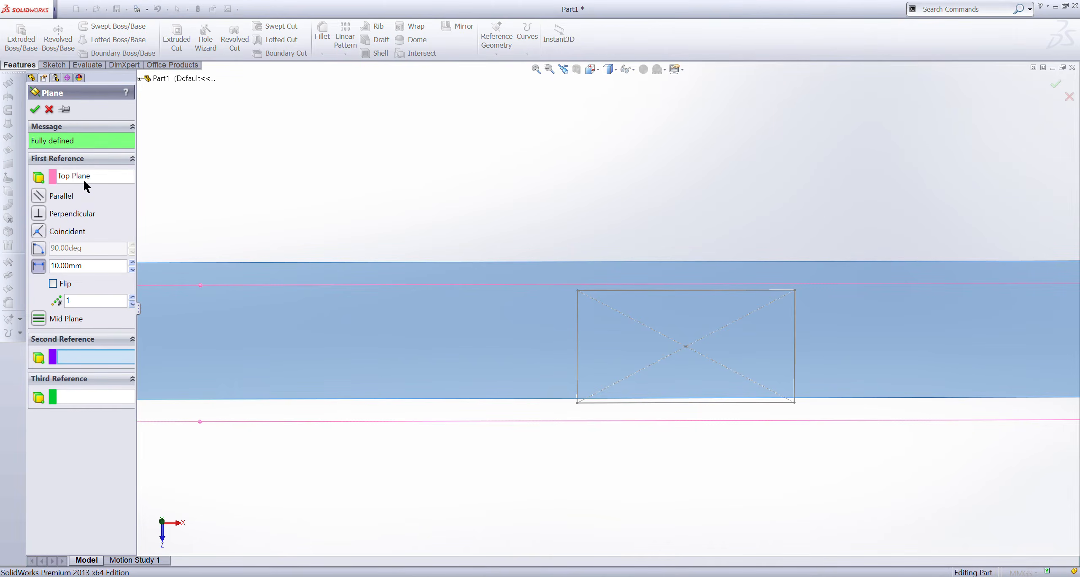
mouse_move(330, 232)
middle_mouse_down()
mouse_move(433, 202)
mouse_move(425, 191)
mouse_move(291, 366)
mouse_move(620, 373)
middle_mouse_up()
scroll(621, 373, "down", 2)
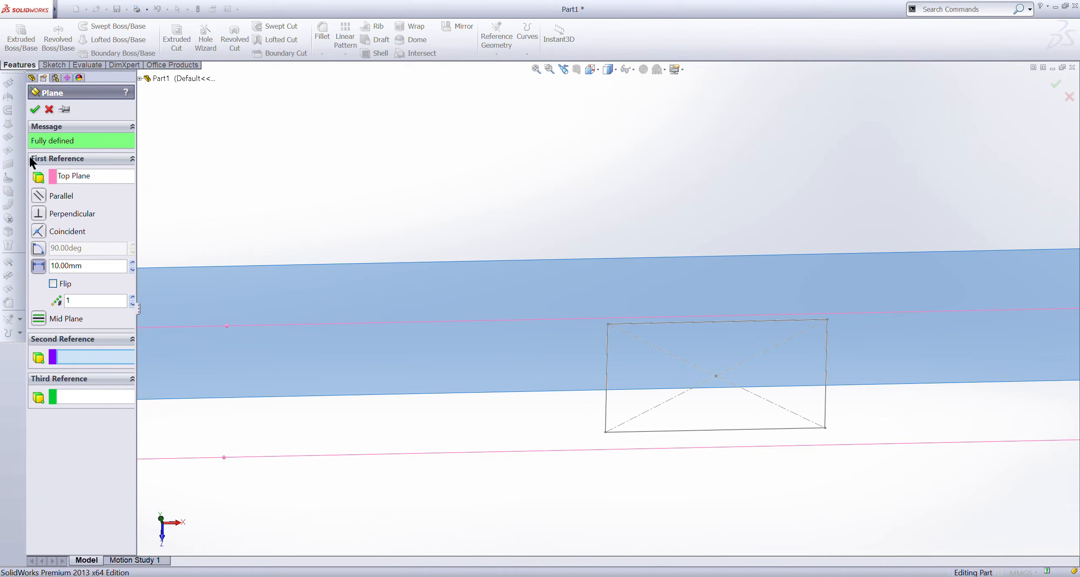
left_click(35, 109)
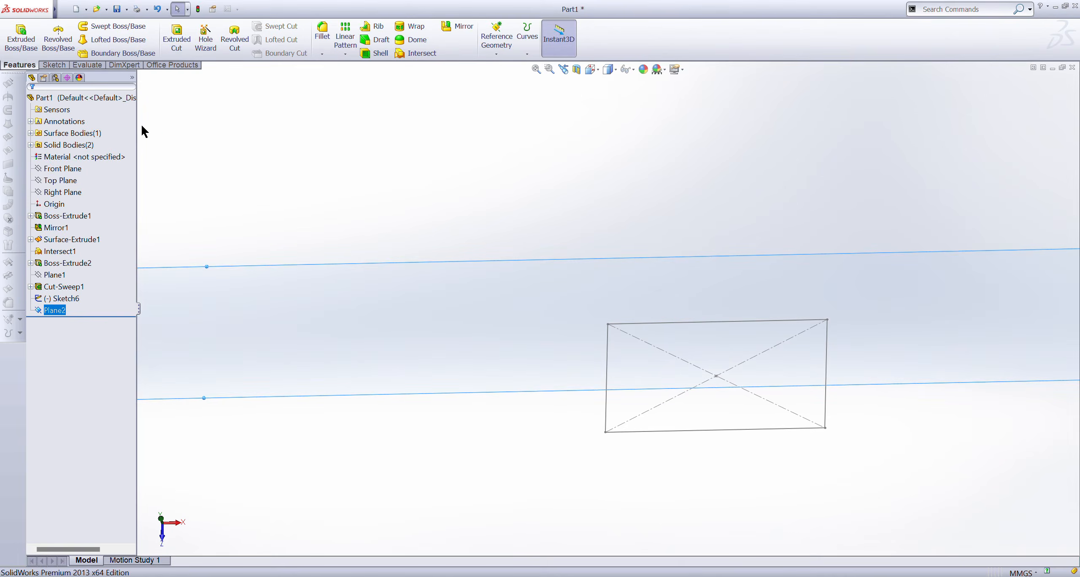
On the new offset plane, sketch a circle of about 2.49 mm radius centred on the origin and exit the sketch.
scroll(616, 335, "up", 2)
scroll(642, 344, "down", 2)
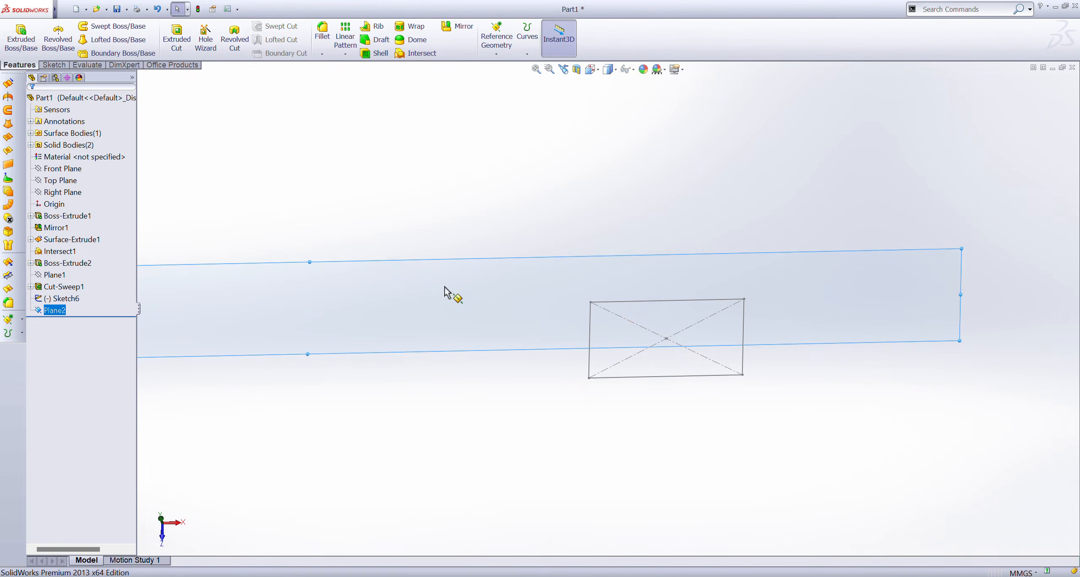
left_click(54, 65)
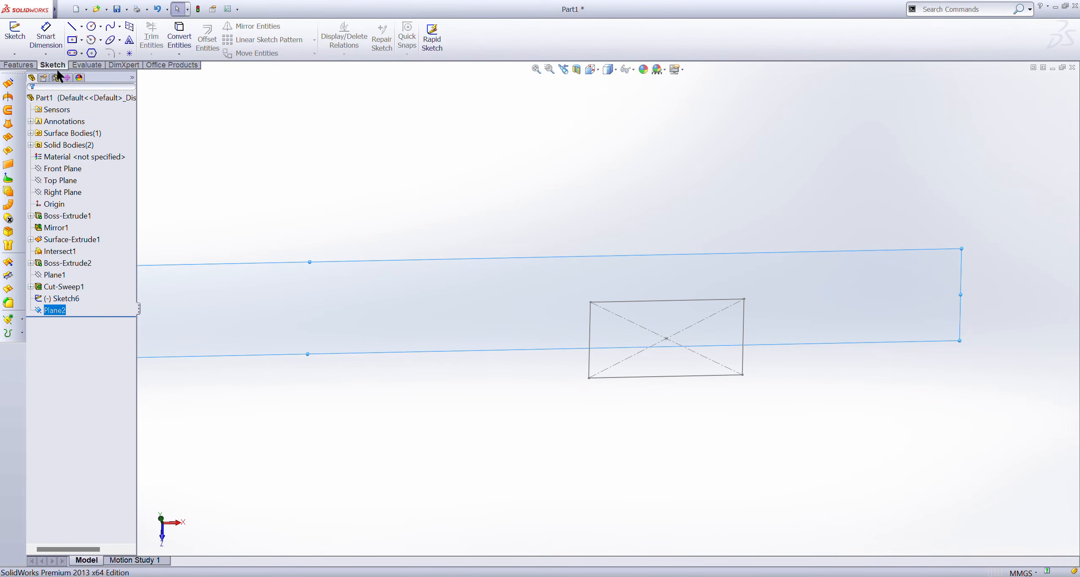
left_click(15, 36)
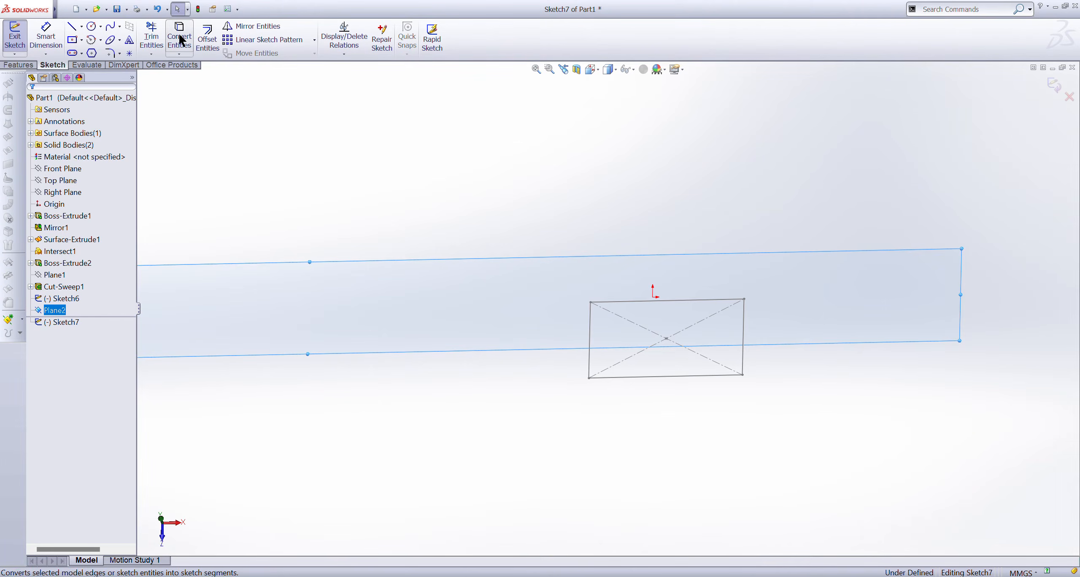
left_click(61, 322)
left_click(70, 315)
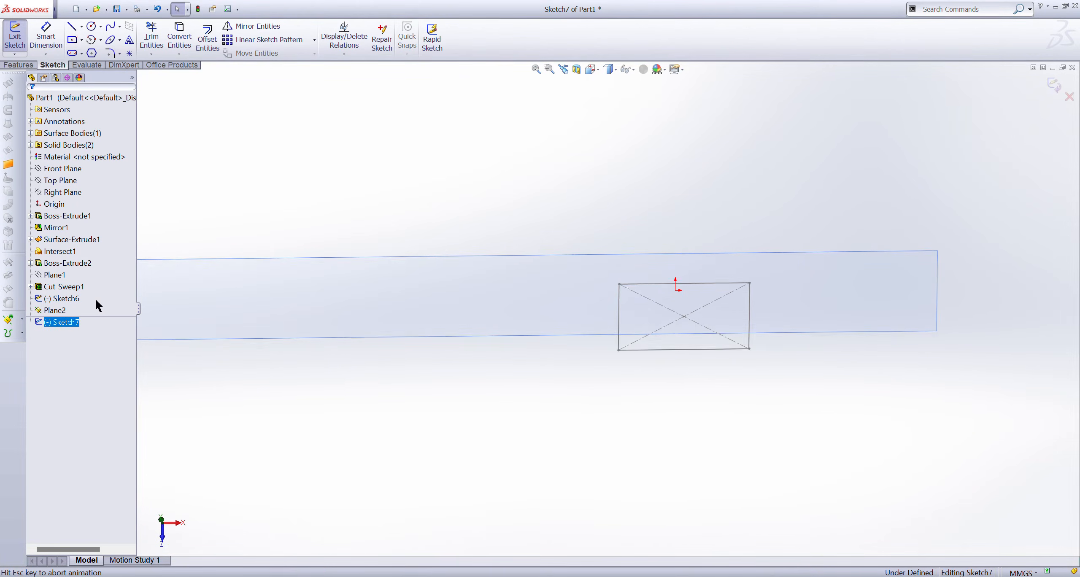
scroll(742, 297, "down", 5)
scroll(743, 302, "down", 1)
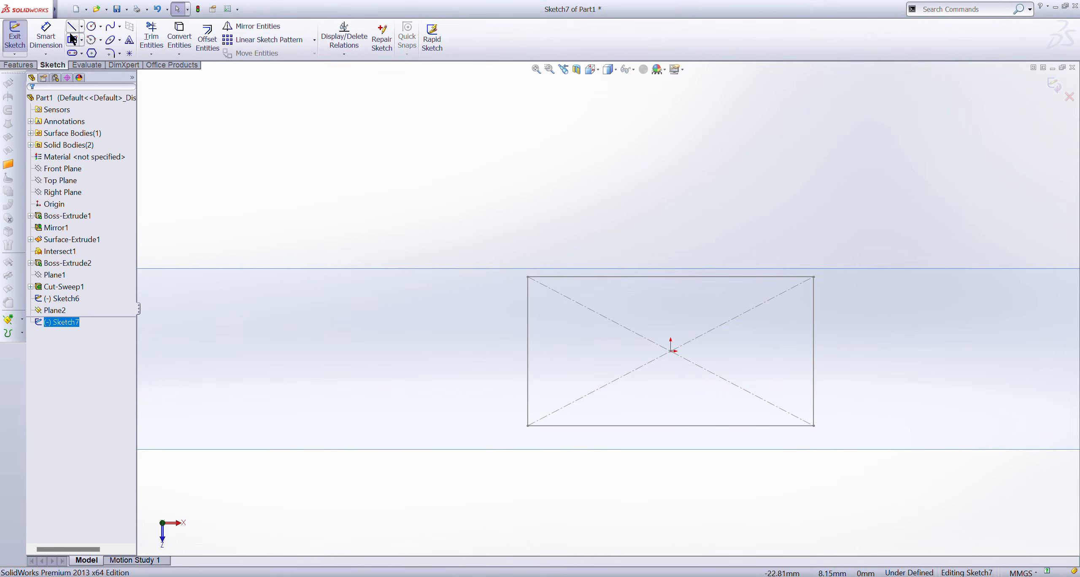
left_click(91, 27)
scroll(606, 318, "down", 3)
scroll(552, 324, "down", 2)
scroll(754, 360, "up", 3)
scroll(819, 403, "down", 4)
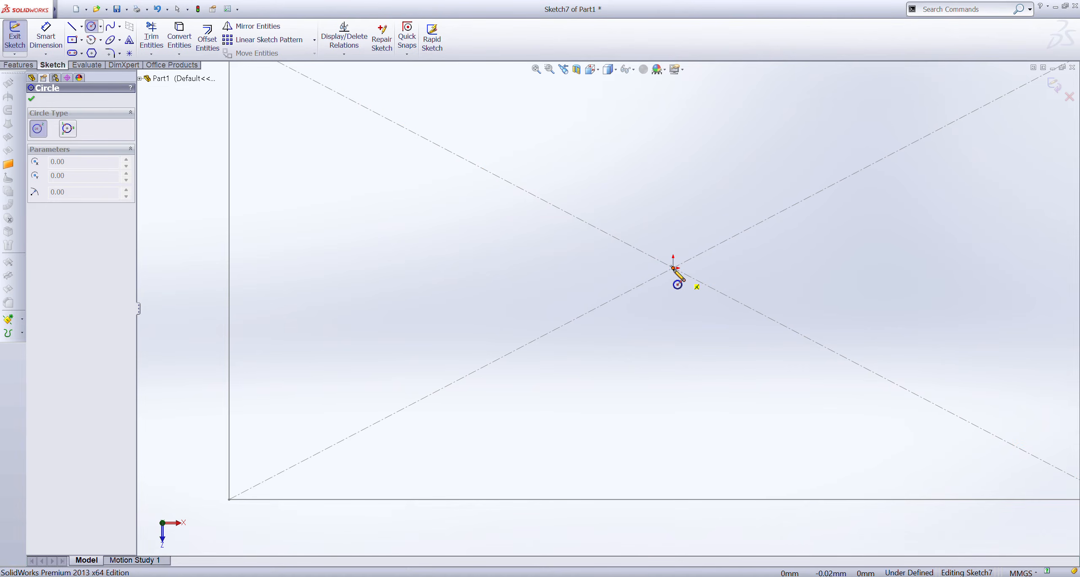
left_click(674, 268)
scroll(697, 156, "up", 3)
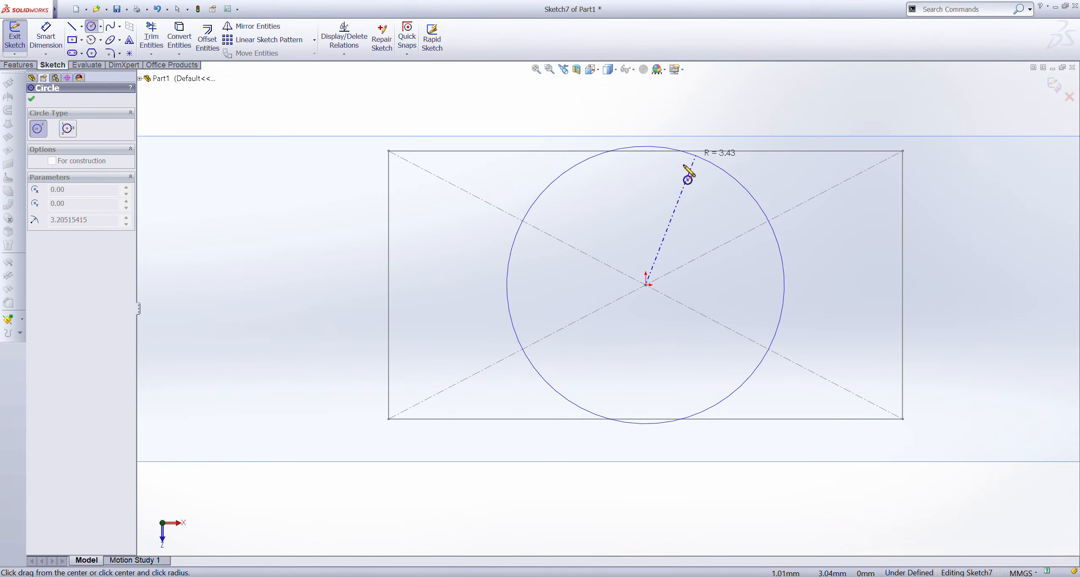
left_click(646, 185)
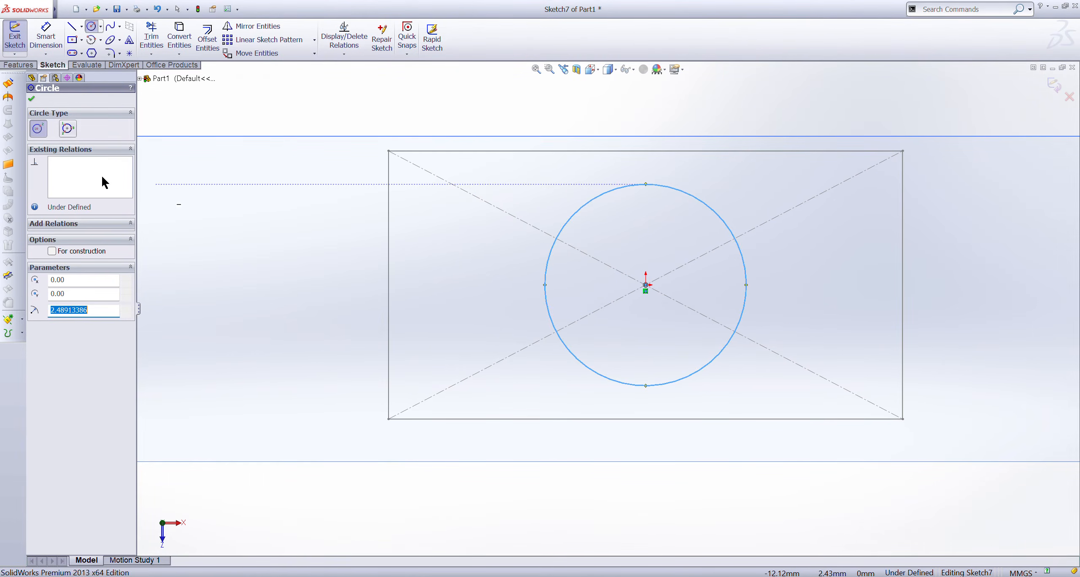
left_click(30, 100)
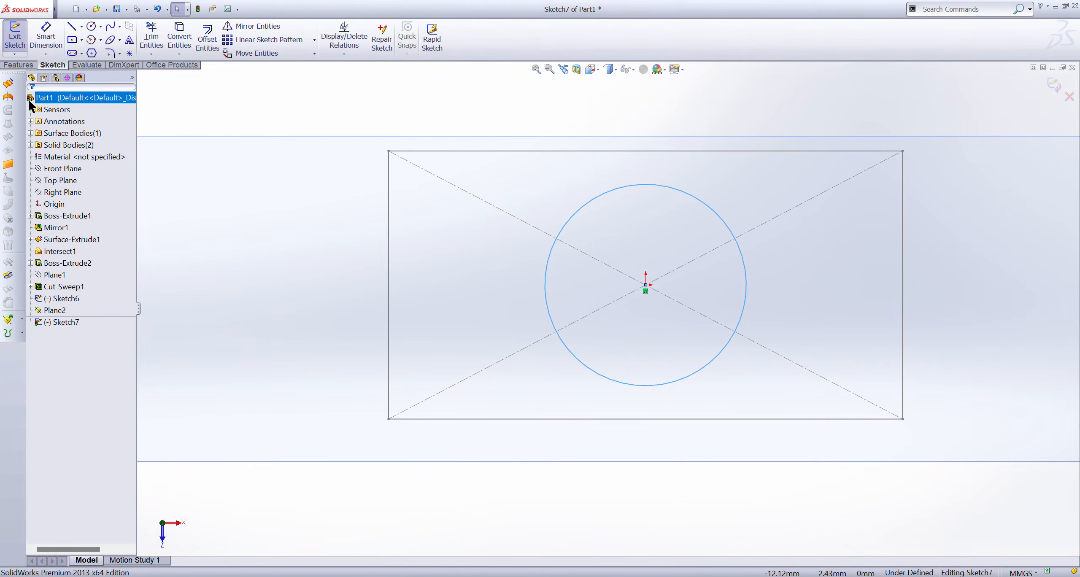
left_click(16, 40)
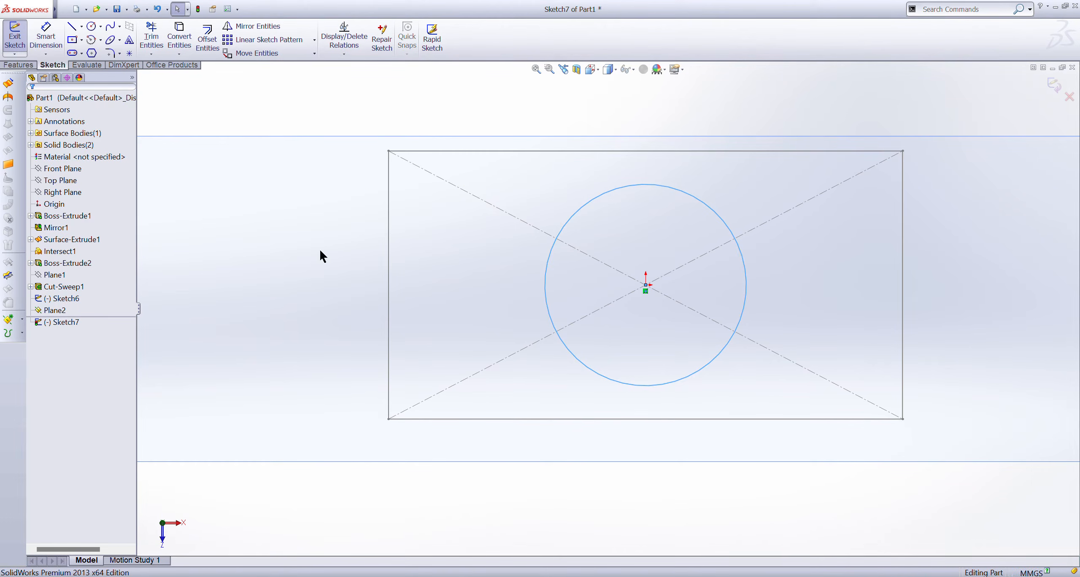
Create another reference plane offset 10 mm from the circle sketch's plane, Plane2.
mouse_move(333, 410)
middle_mouse_down()
mouse_move(340, 417)
mouse_move(326, 348)
middle_mouse_up()
scroll(326, 349, "up", 5)
scroll(711, 389, "down", 4)
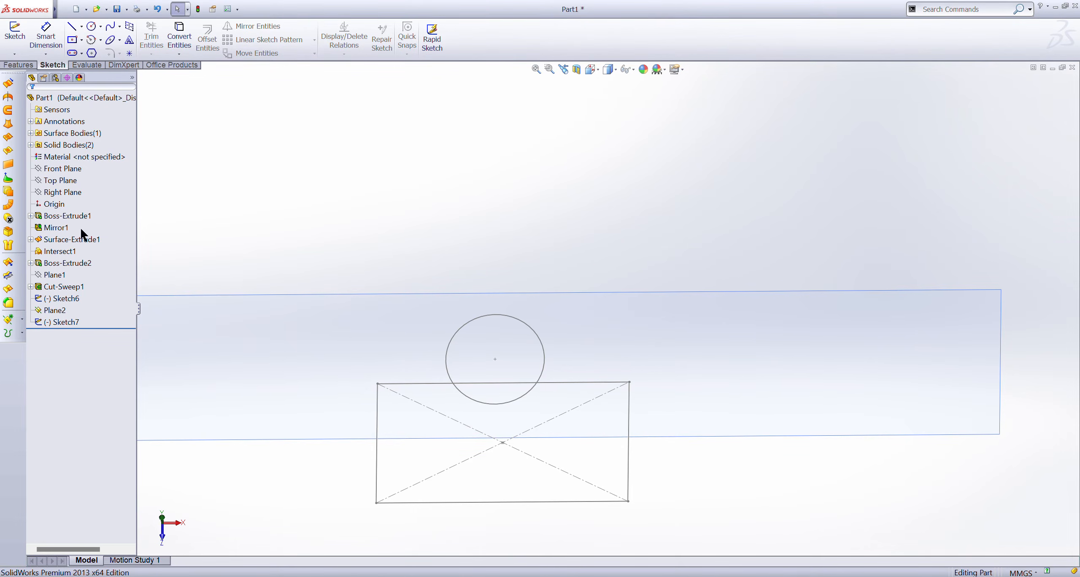
left_click(55, 311)
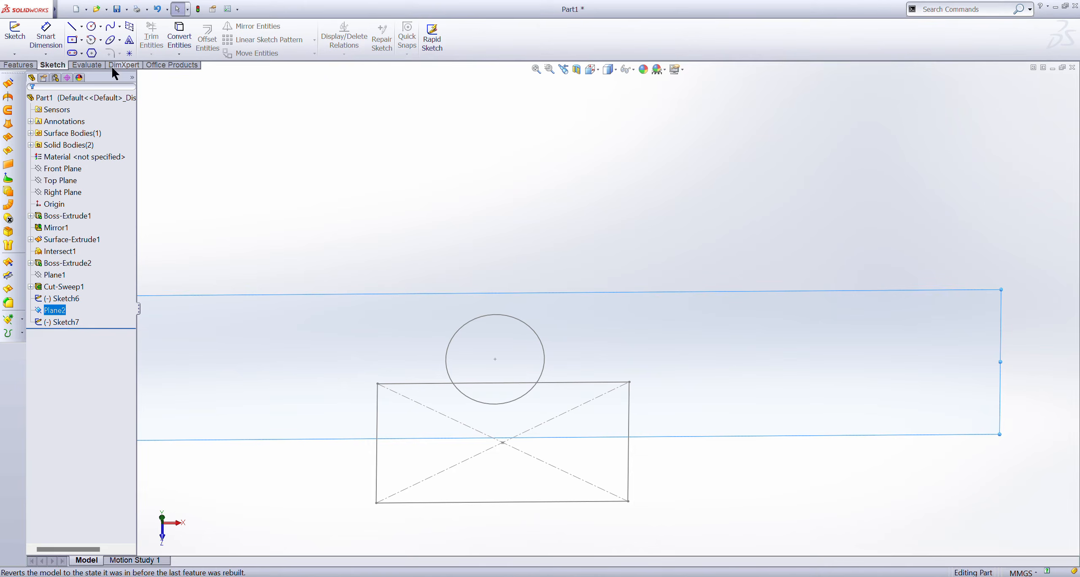
left_click(18, 65)
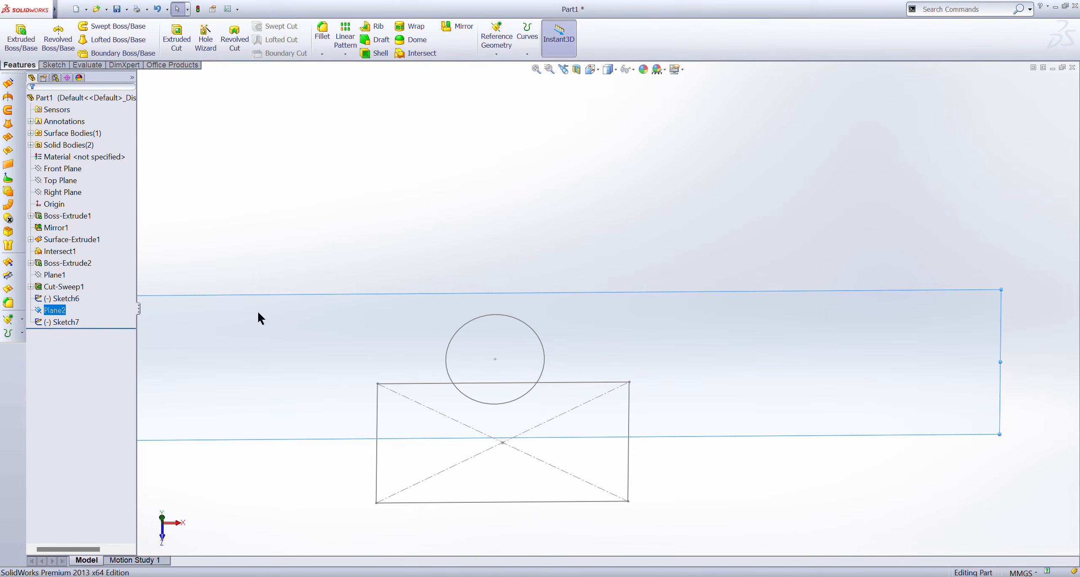
left_click(511, 46)
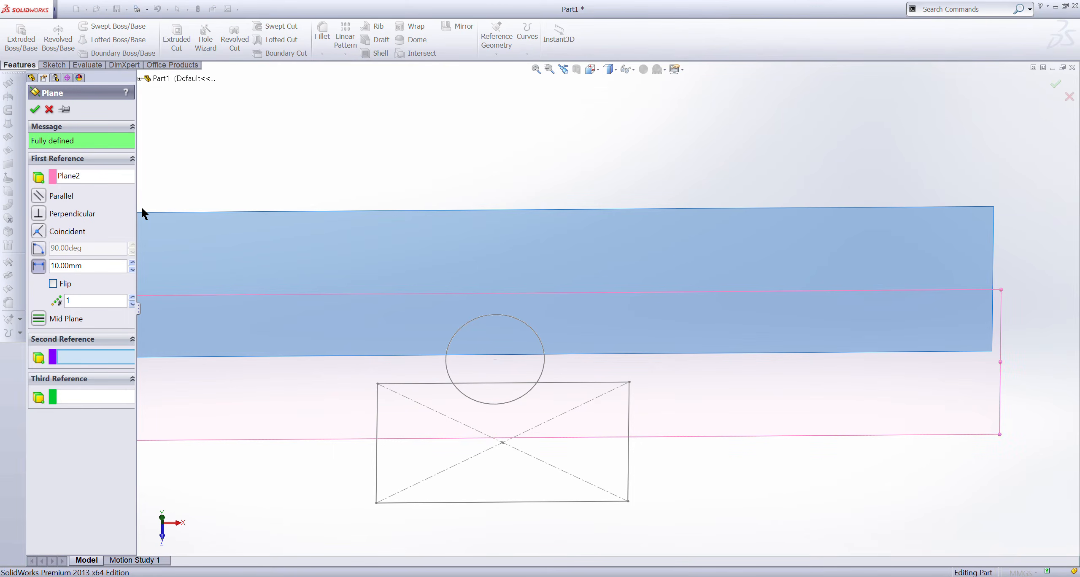
left_click(34, 109)
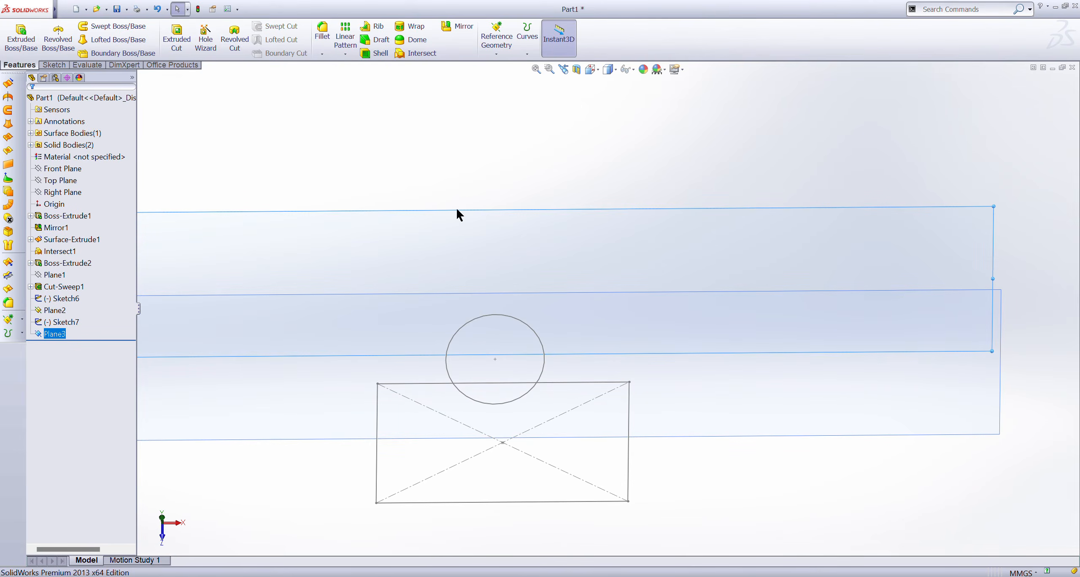
On the uppermost plane, sketch a circle of about 3.09 mm radius centred on the origin.
left_click(54, 65)
left_click(16, 38)
left_click(73, 344)
left_click(84, 336)
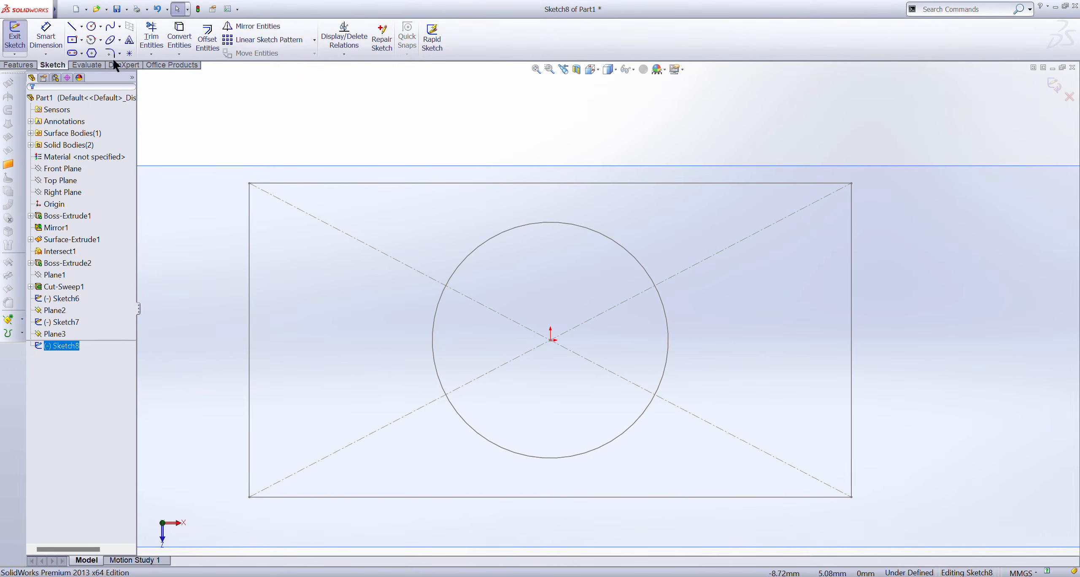
left_click(92, 27)
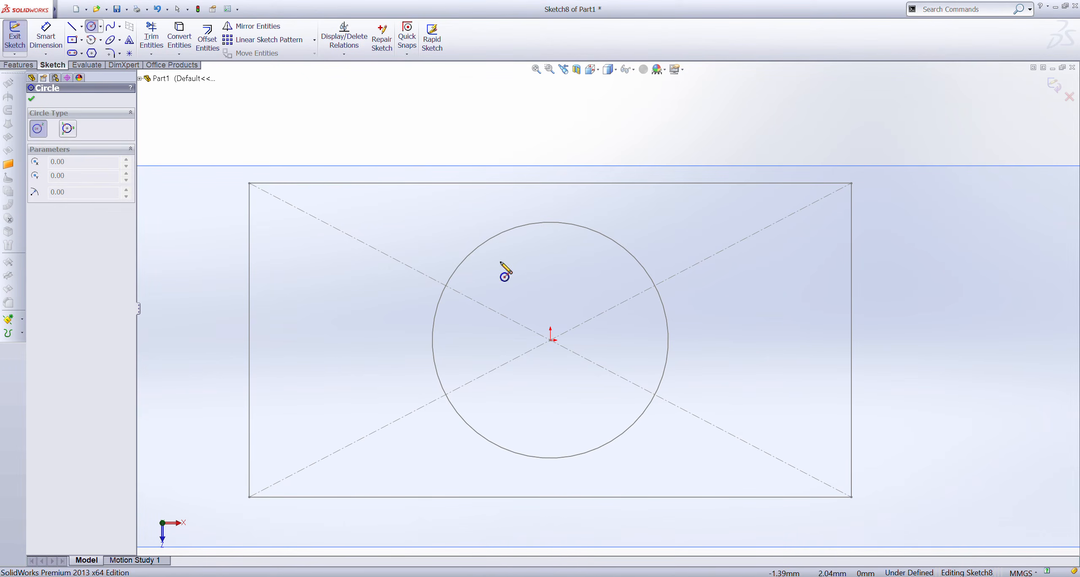
left_click(550, 339)
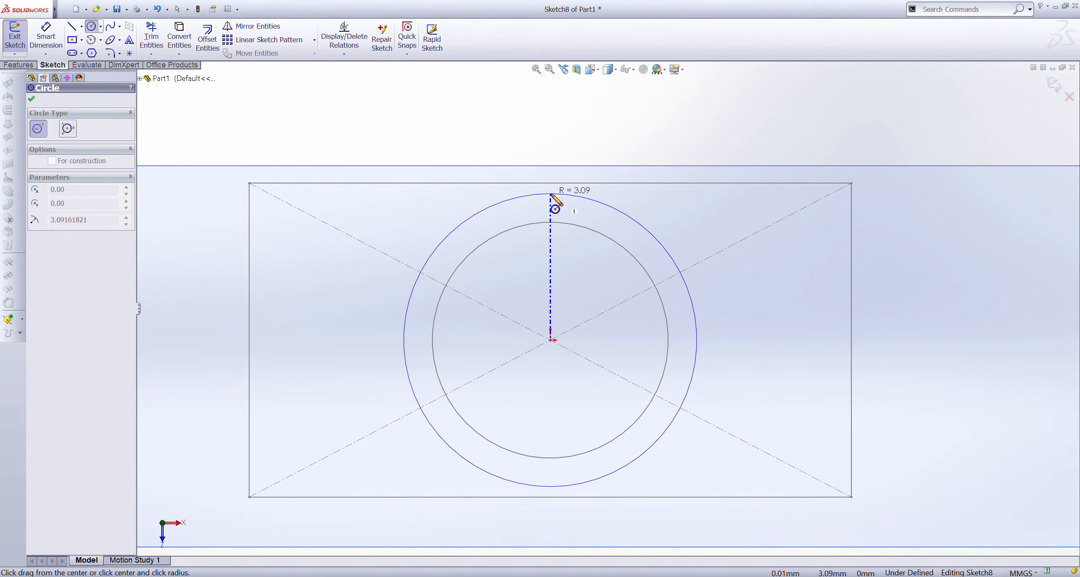
left_click(549, 194)
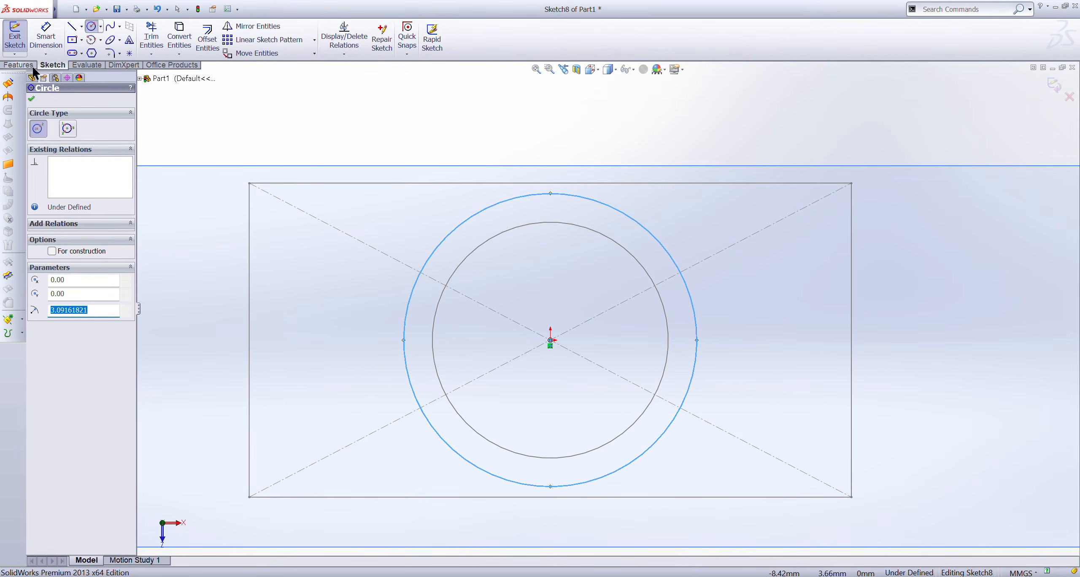
Exit the upper circle sketch and hide the two offset reference planes.
left_click(21, 42)
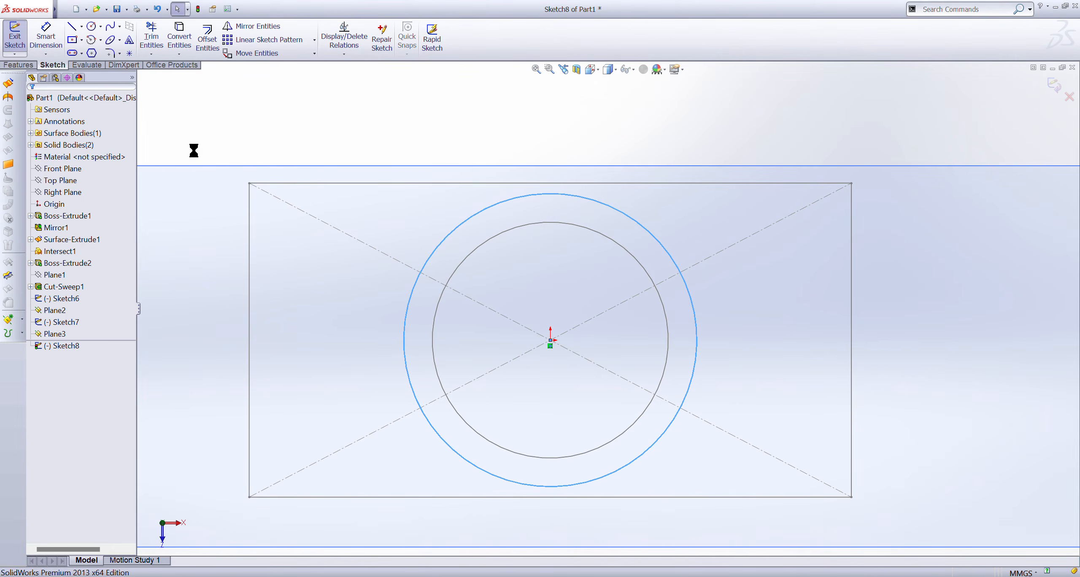
scroll(283, 272, "up", 5)
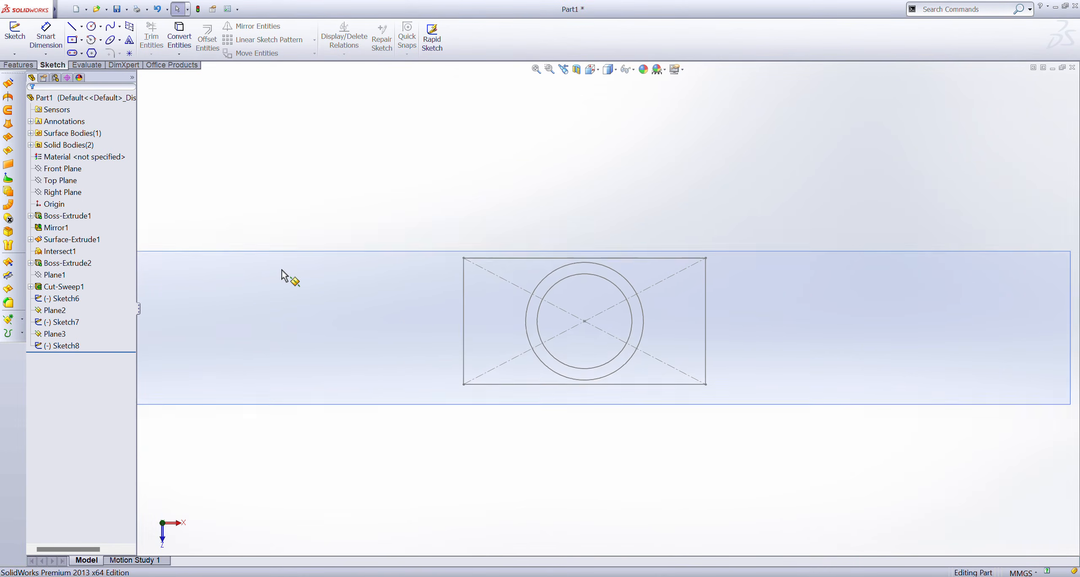
scroll(400, 310, "down", 3)
left_click(400, 308)
left_click(422, 289)
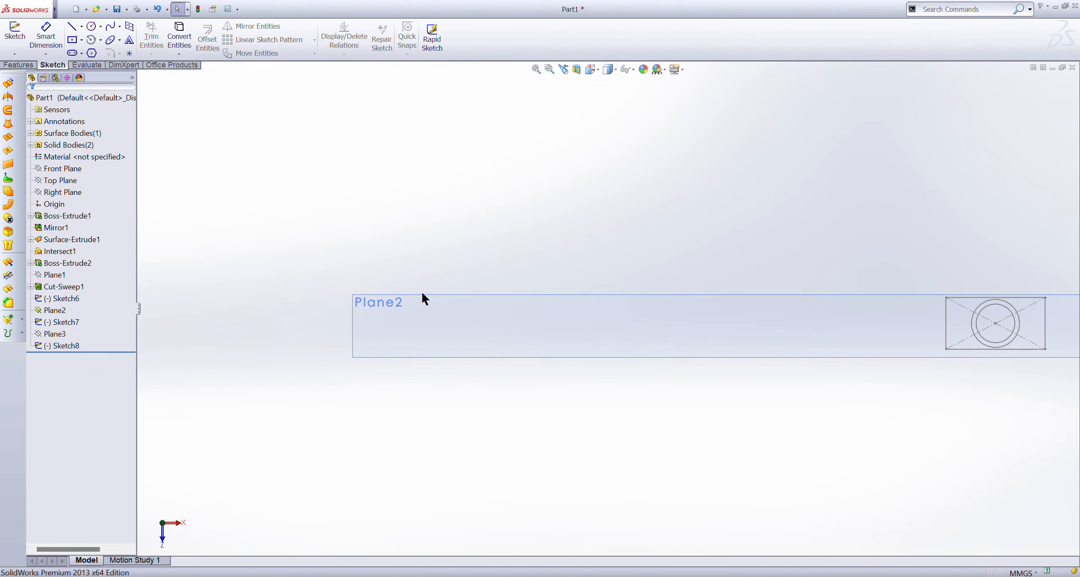
left_click(391, 308)
left_click(403, 311)
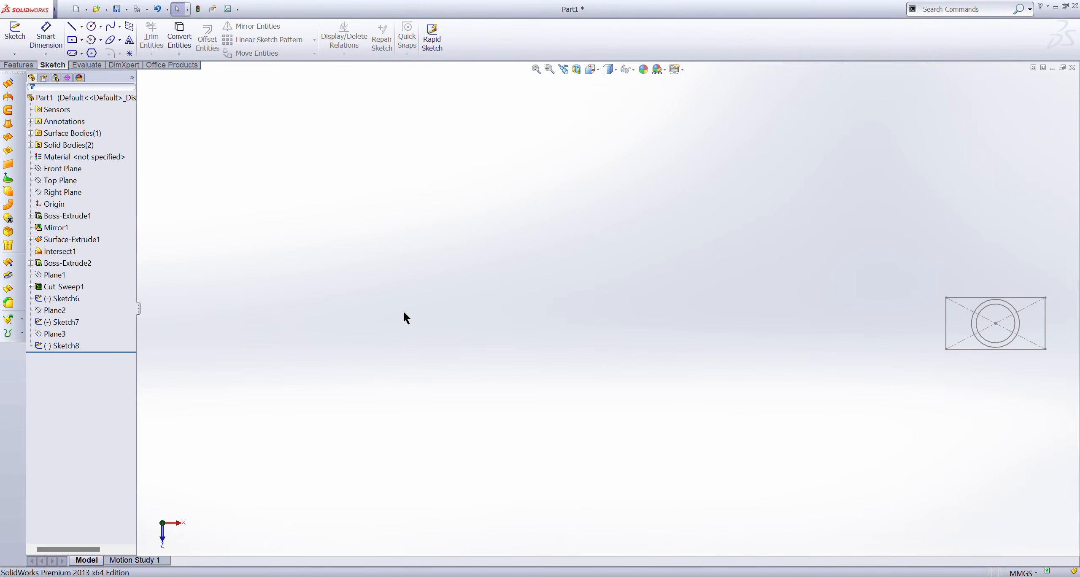
Create a lofted boss from the base rectangle through the middle circle to the uppermost circle.
scroll(831, 391, "up", 3)
scroll(956, 373, "down", 8)
mouse_move(654, 261)
middle_mouse_down()
mouse_move(666, 251)
mouse_move(653, 200)
mouse_move(725, 323)
middle_mouse_up()
scroll(742, 393, "up", 3)
scroll(653, 323, "down", 6)
scroll(653, 323, "up", 3)
left_click(70, 101)
left_click(24, 66)
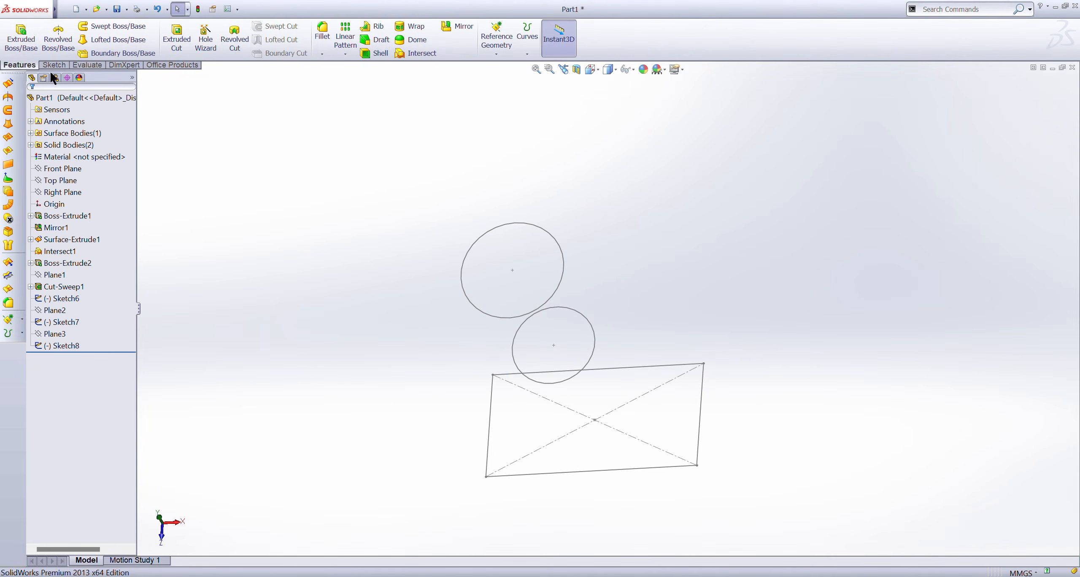
left_click(97, 40)
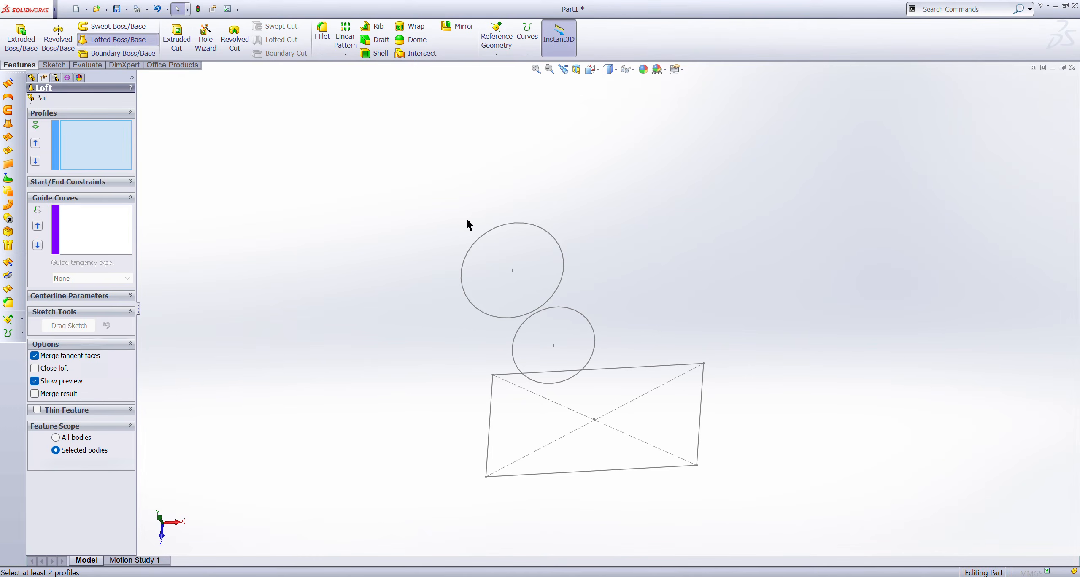
key("ctrl+1")
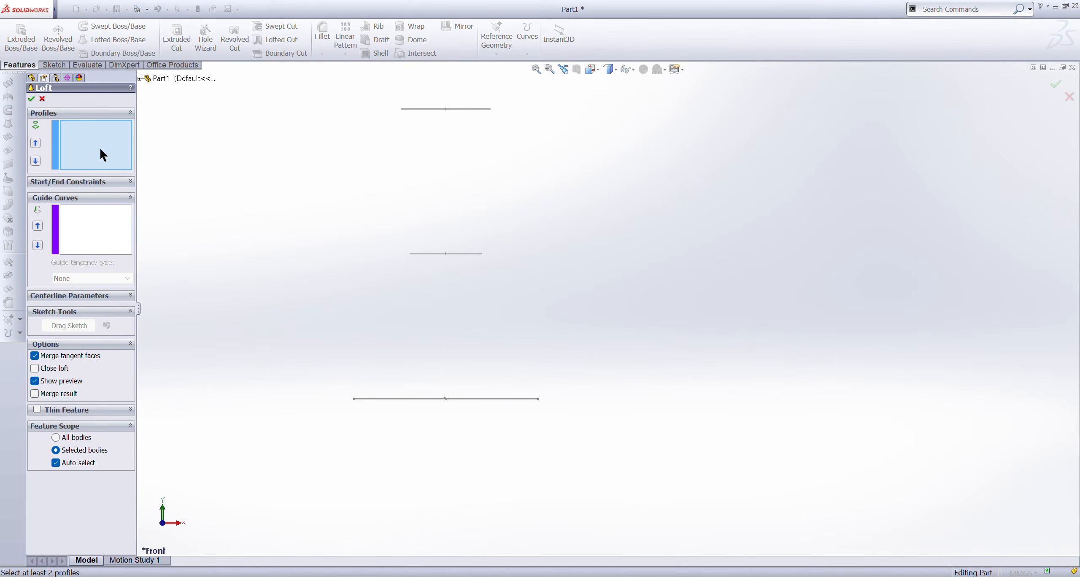
left_click(508, 400)
left_click(476, 254)
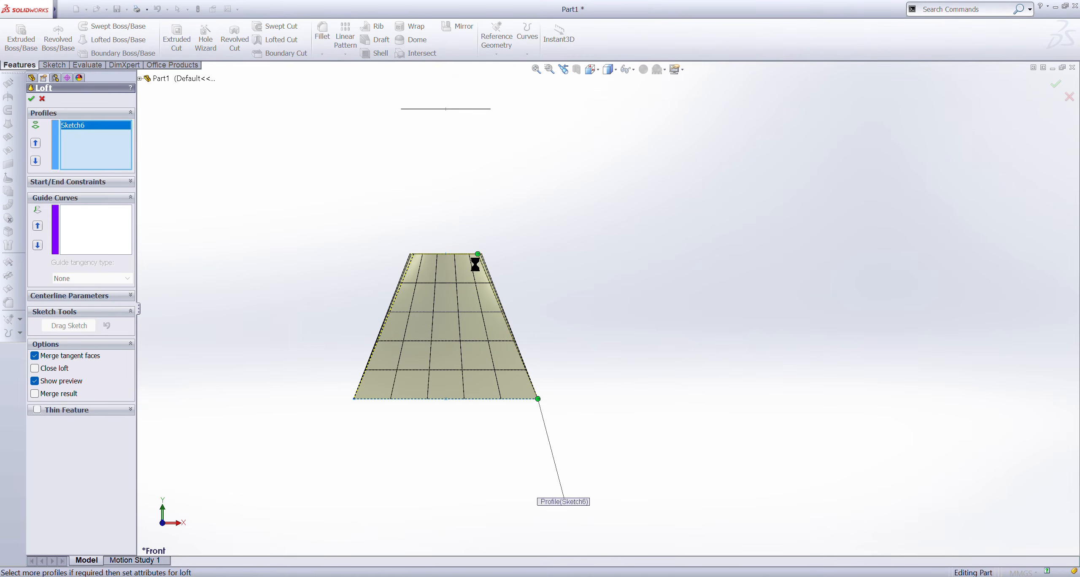
left_click(466, 109)
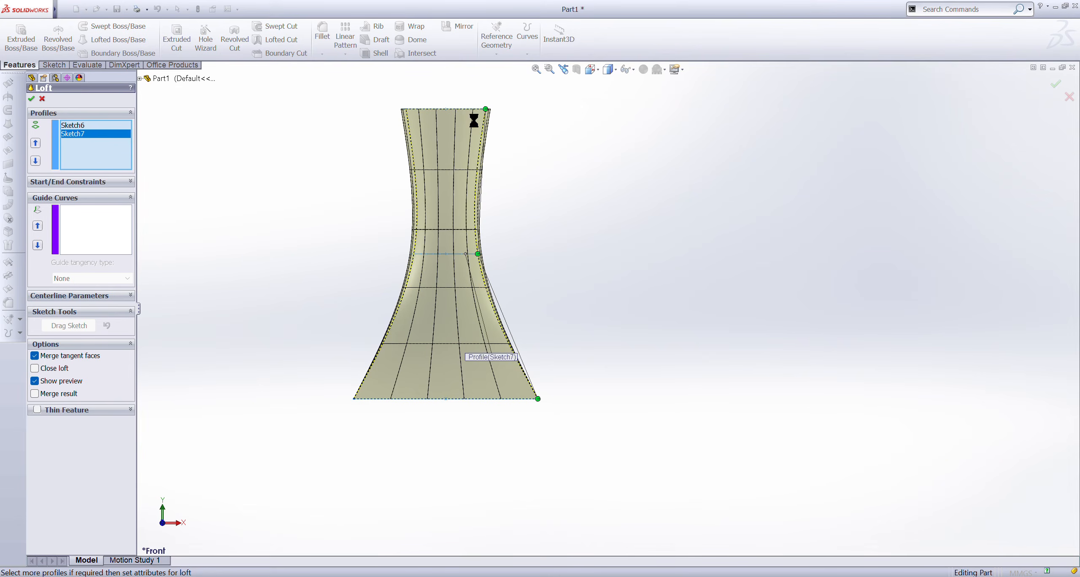
middle_click_drag(548, 288, 540, 309)
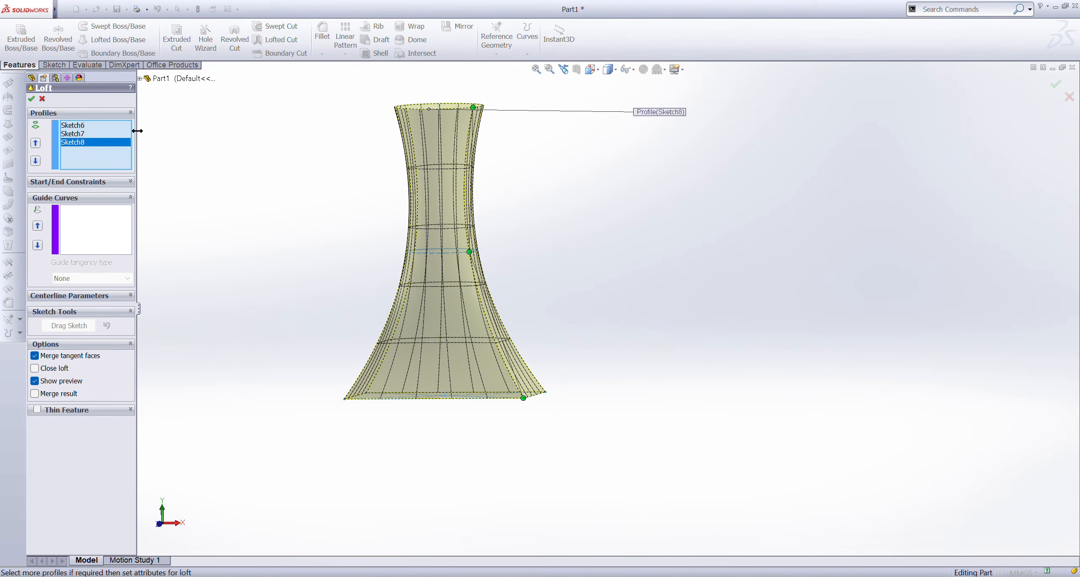
left_click(31, 99)
middle_click_drag(583, 275, 338, 300)
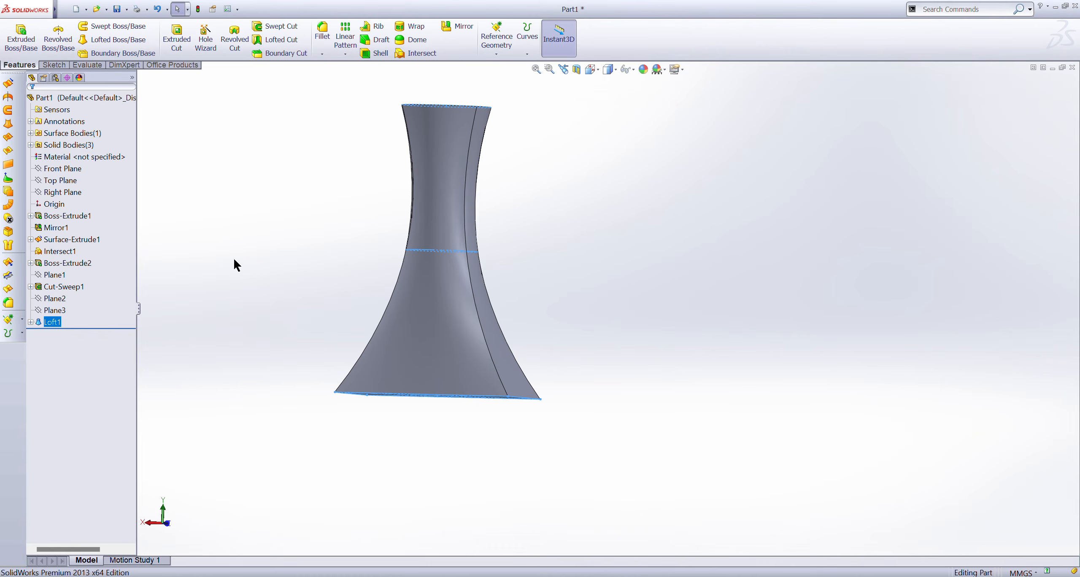
left_click(253, 239)
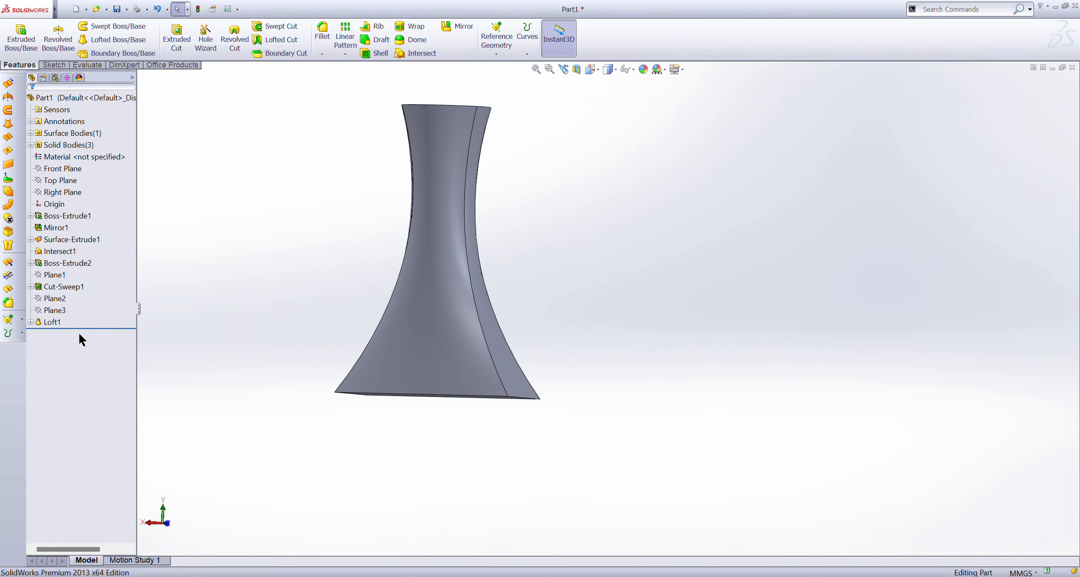
Edit the loft to remove the middle circle, Sketch7, from its profiles.
left_click(52, 323)
left_click(56, 306)
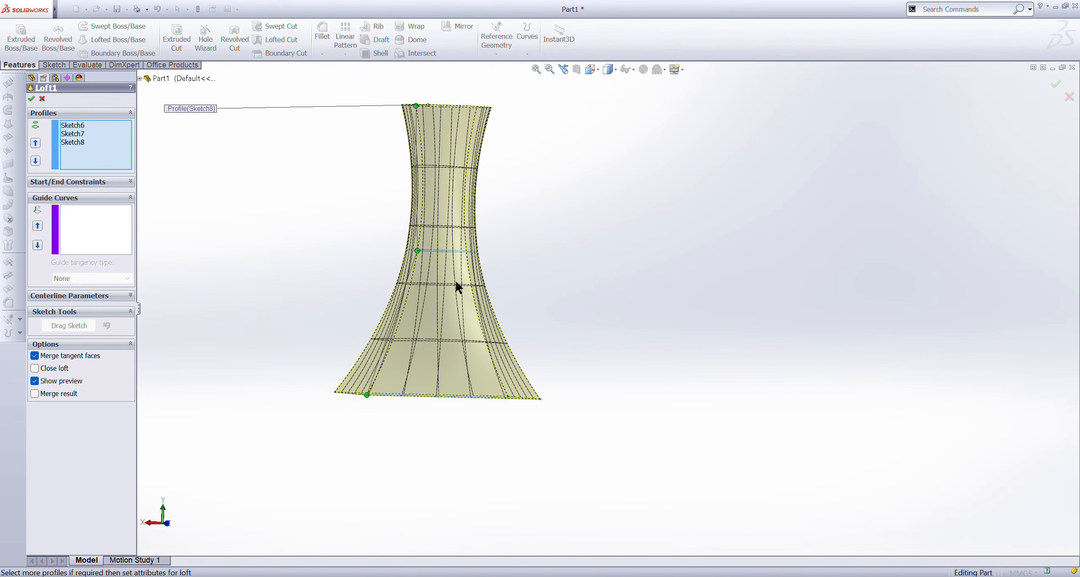
left_click(83, 134)
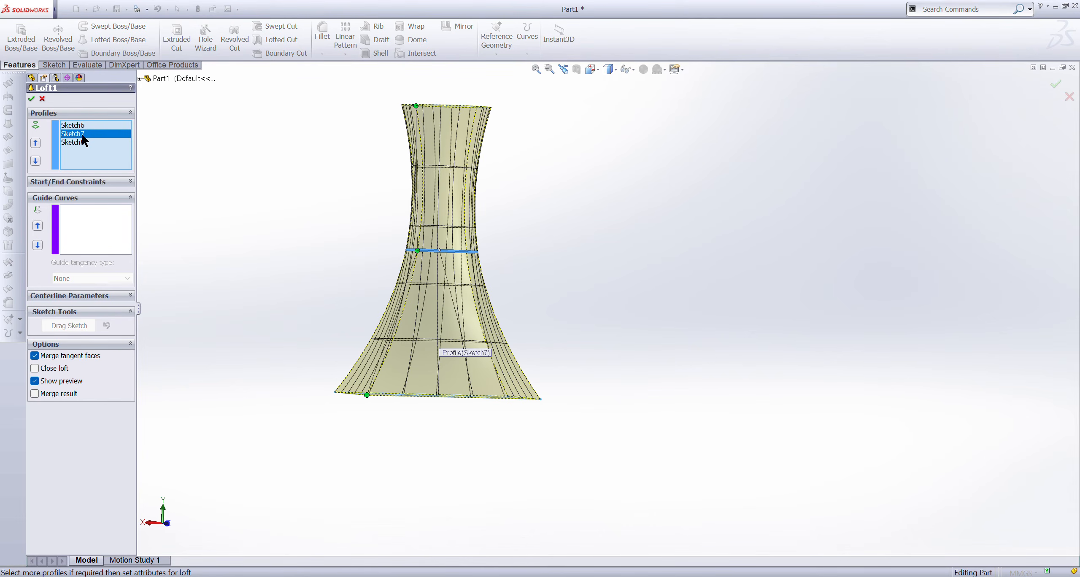
key("Delete")
middle_click_drag(190, 180, 228, 202)
left_click(31, 99)
middle_click_drag(626, 221, 543, 306)
key("Escape")
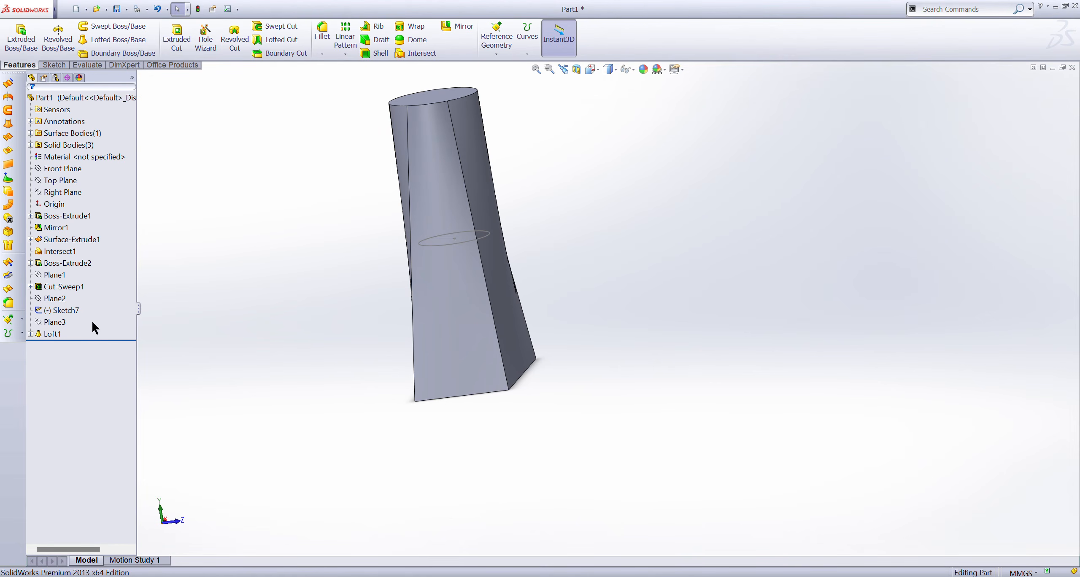
Hide the lofted body.
left_click(59, 299)
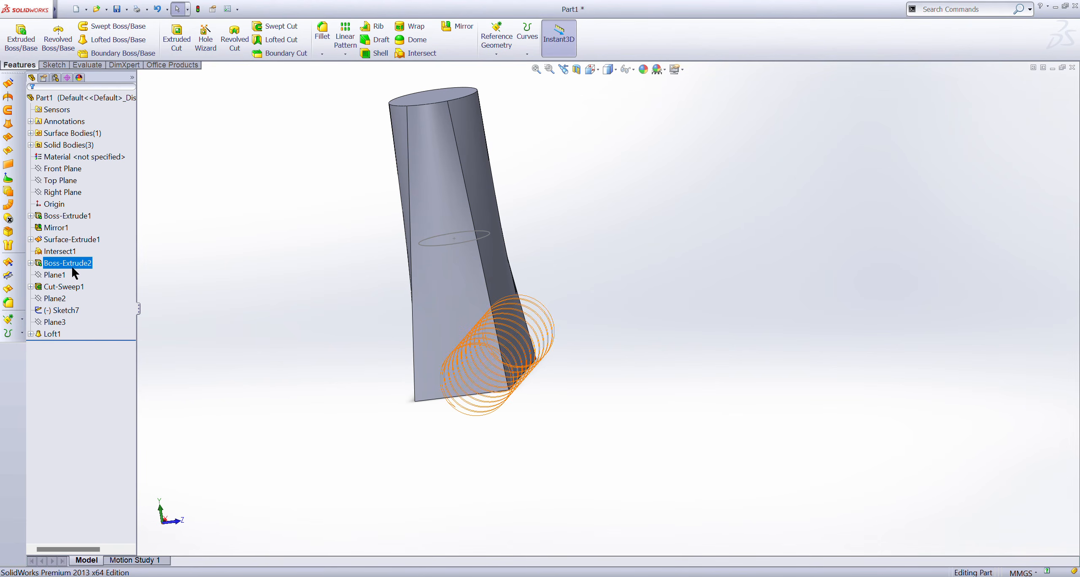
left_click(53, 334)
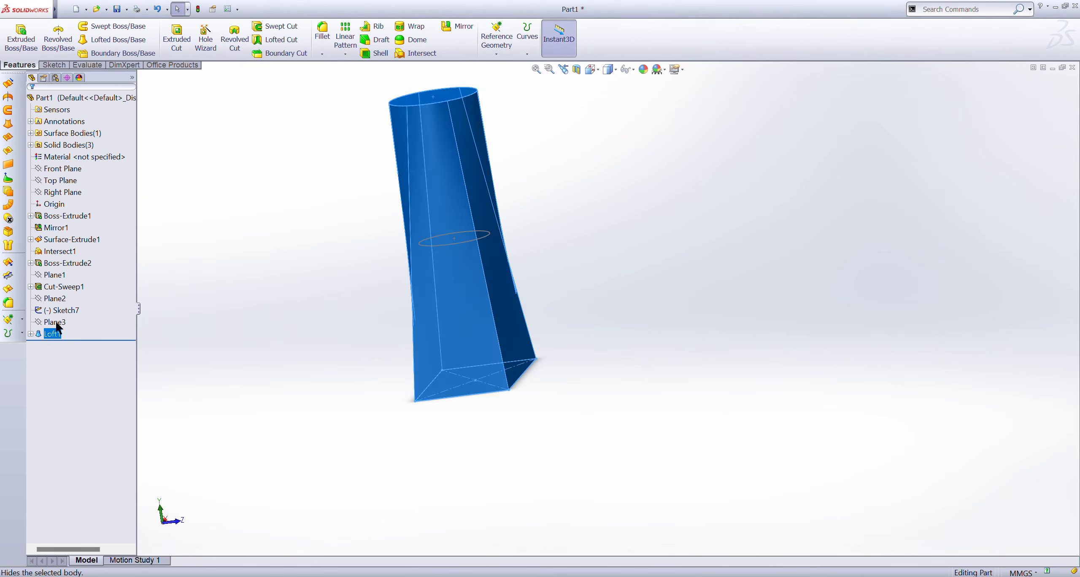
left_click(59, 327)
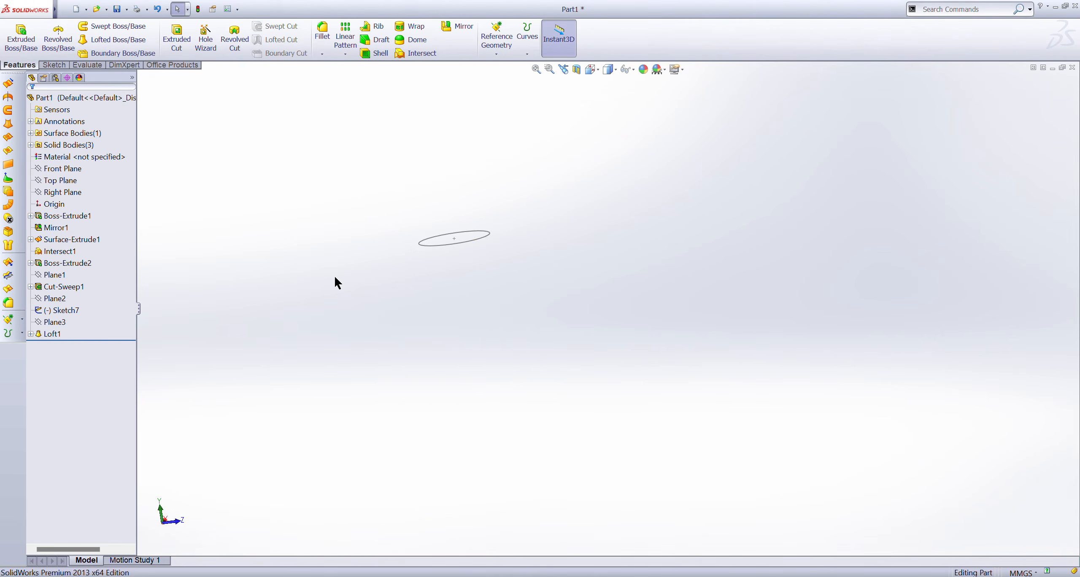
left_click(55, 323)
left_click(60, 350)
On the Front Plane, sketch a centre rectangle above and to the left of the origin and exit the sketch.
left_click(64, 193)
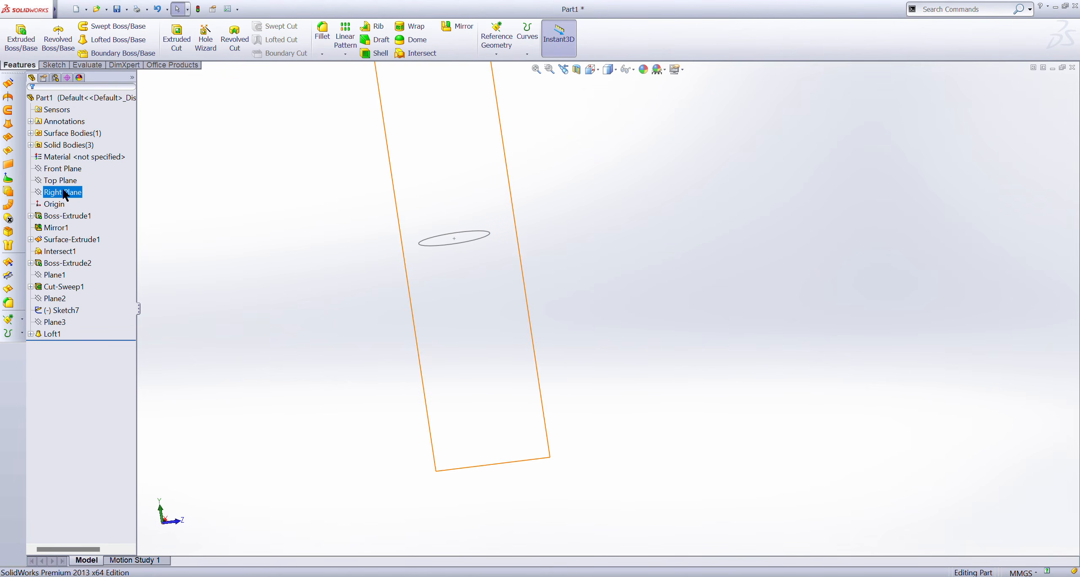
left_click(64, 170)
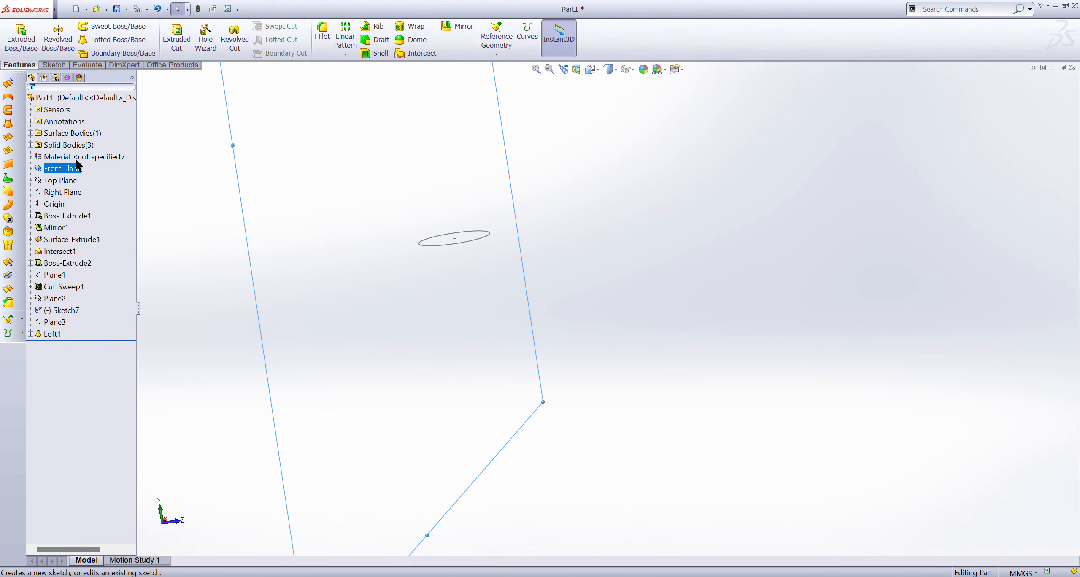
left_click(75, 161)
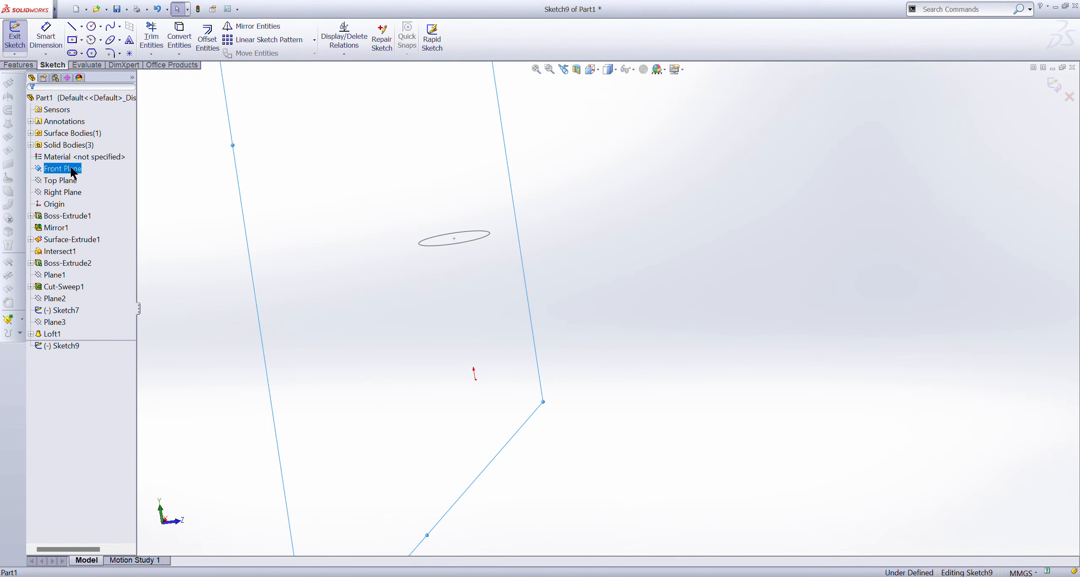
left_click(112, 164)
scroll(786, 460, "down", 2)
scroll(687, 414, "down", 1)
scroll(591, 337, "up", 5)
scroll(576, 170, "down", 2)
scroll(577, 171, "down", 1)
left_click(72, 40)
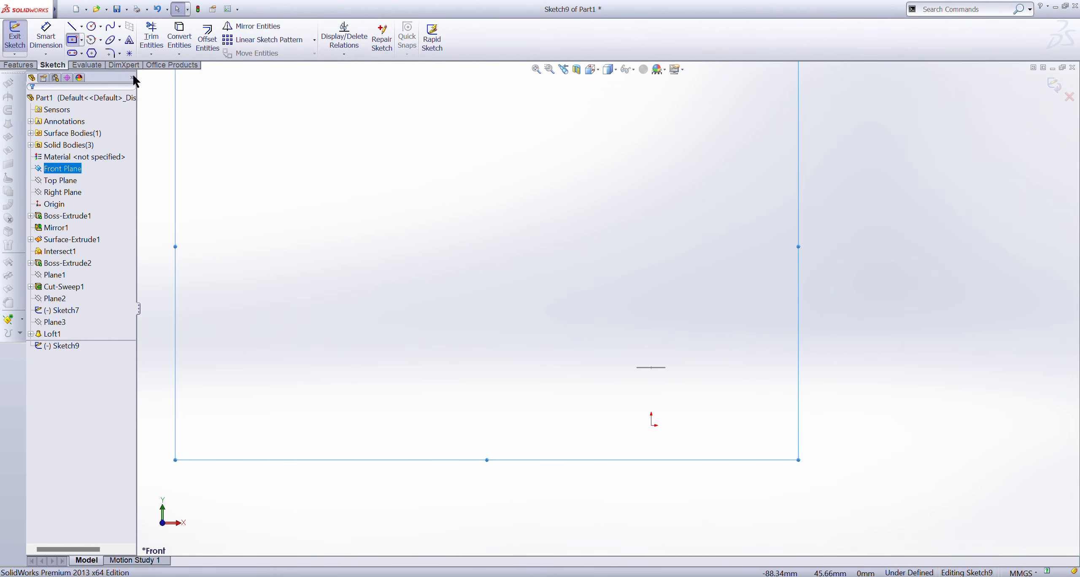
left_click(375, 156)
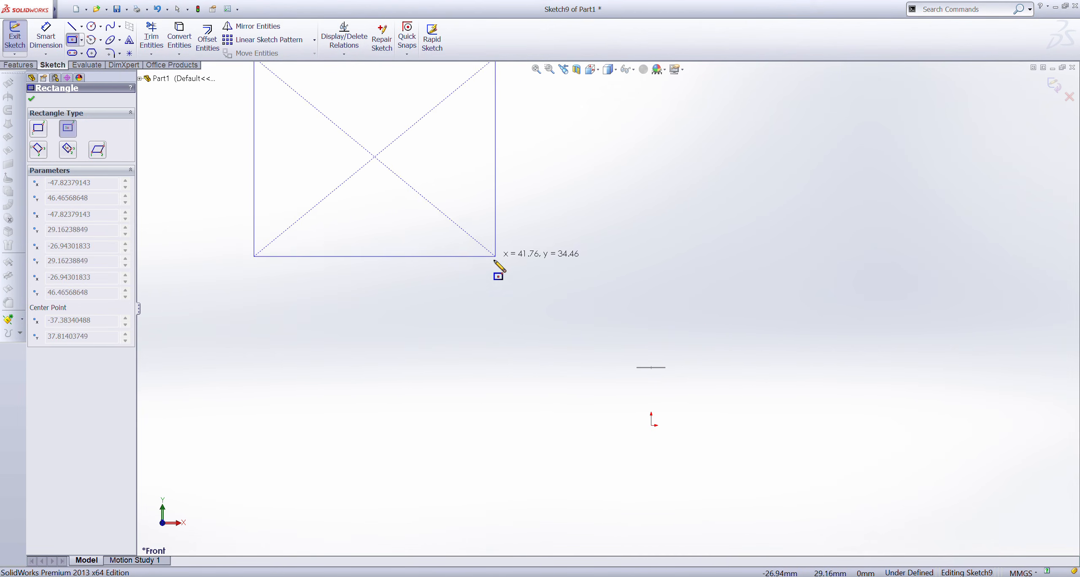
left_click(462, 233)
left_click(31, 99)
left_click(15, 38)
Extrude the rectangle 60 mm as a separate body without merging the result.
left_click(20, 50)
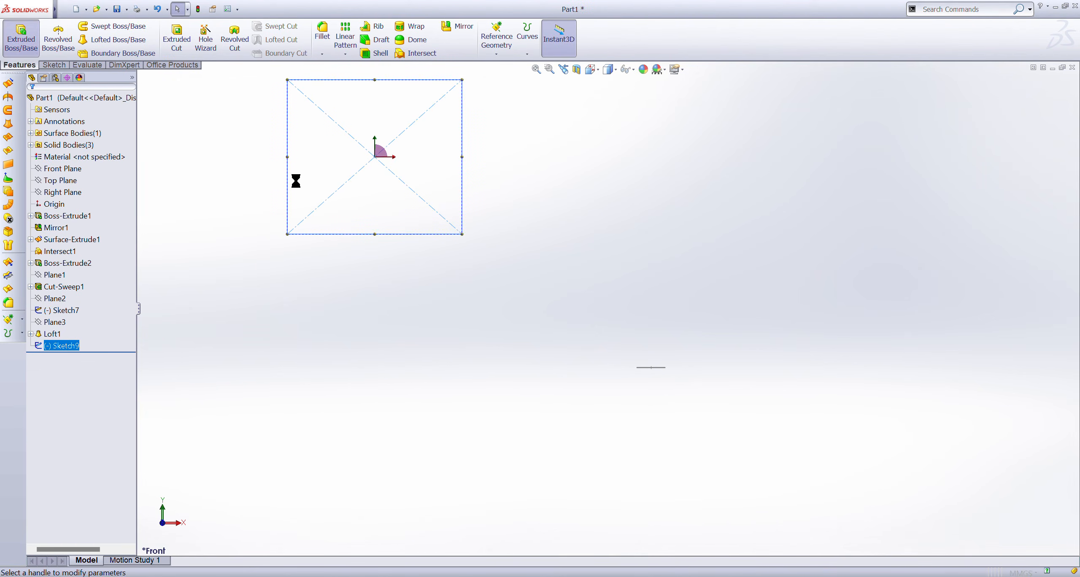
left_click(325, 176)
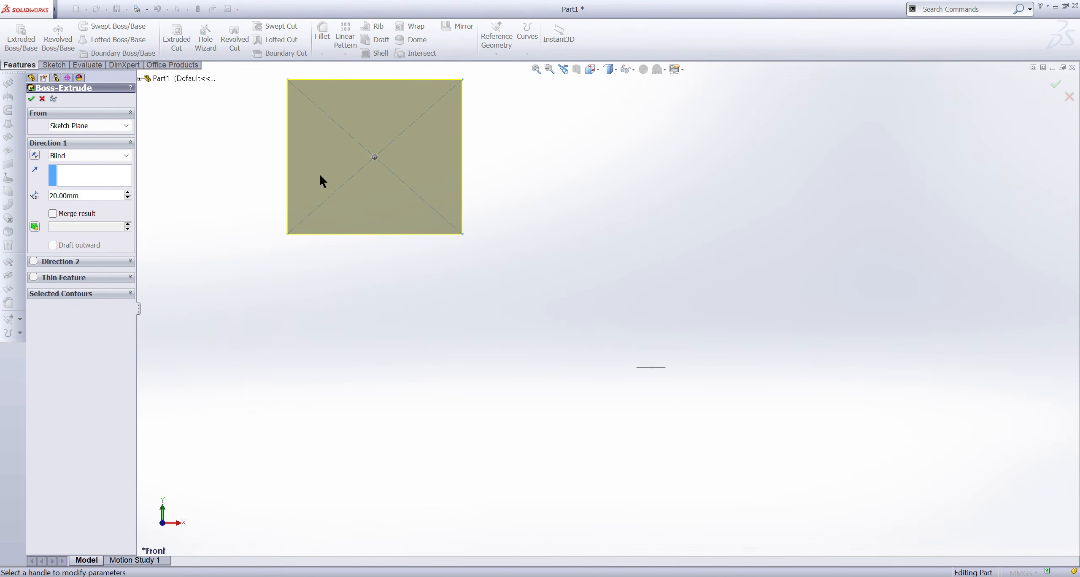
left_click(97, 199)
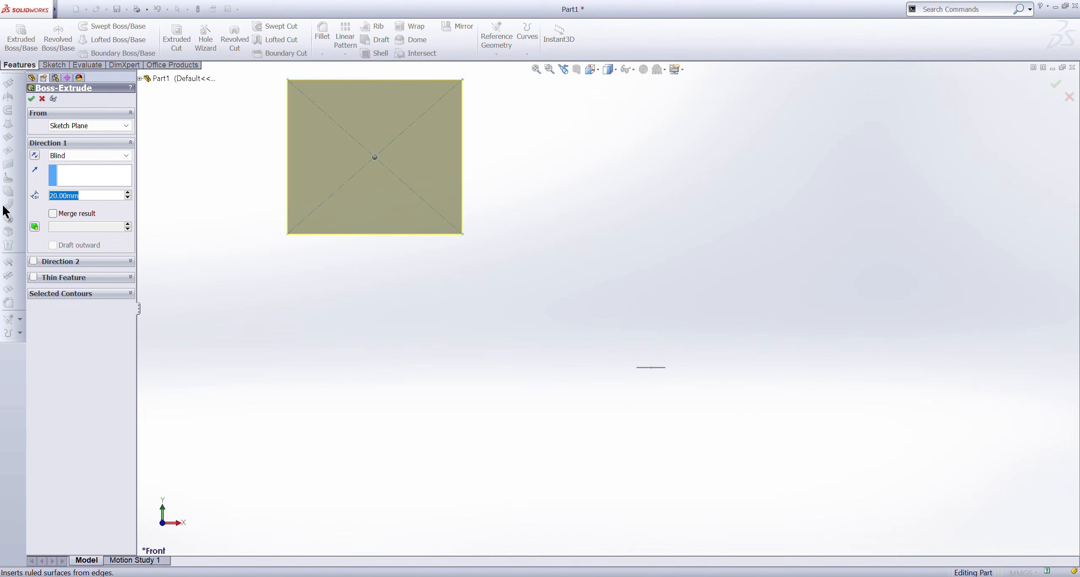
type("60")
key("Return")
middle_click_drag(597, 166, 577, 234)
scroll(576, 233, "up", 5)
scroll(610, 209, "down", 3)
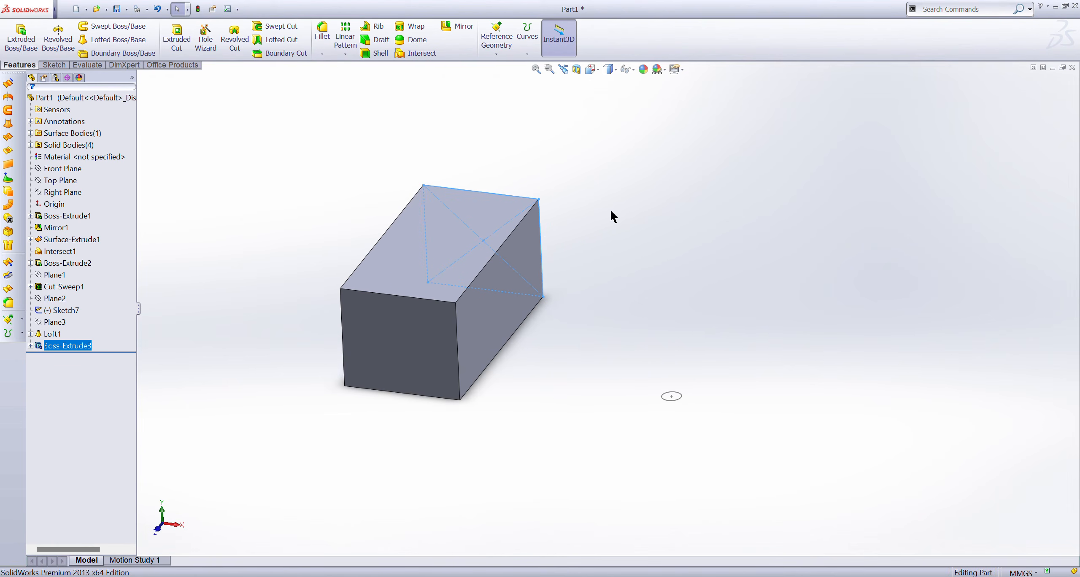
left_click(598, 309)
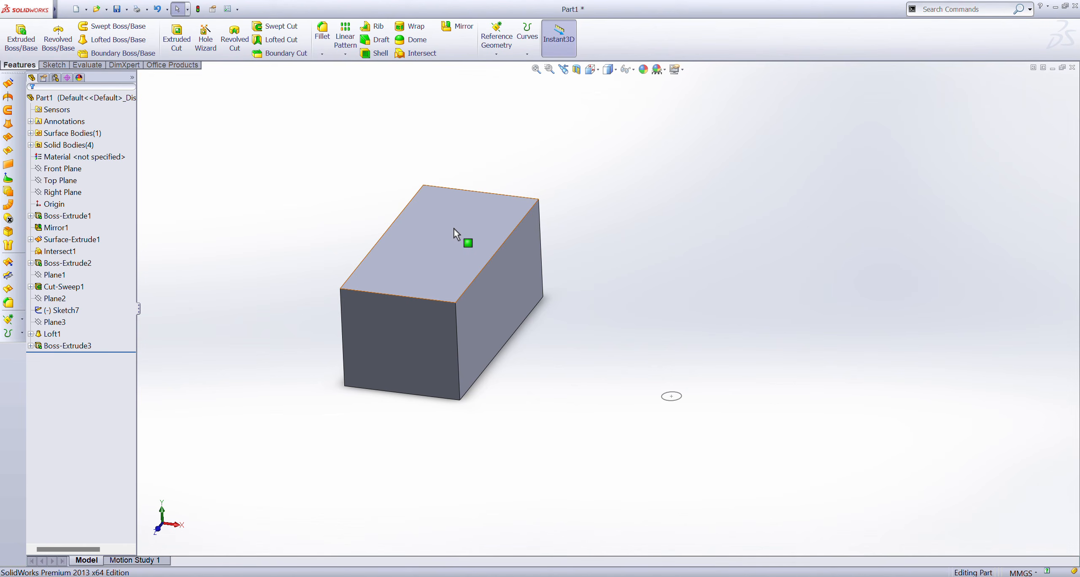
On the block's top face, sketch a circle of about 7.92 mm radius near the middle and exit the sketch.
left_click(385, 231)
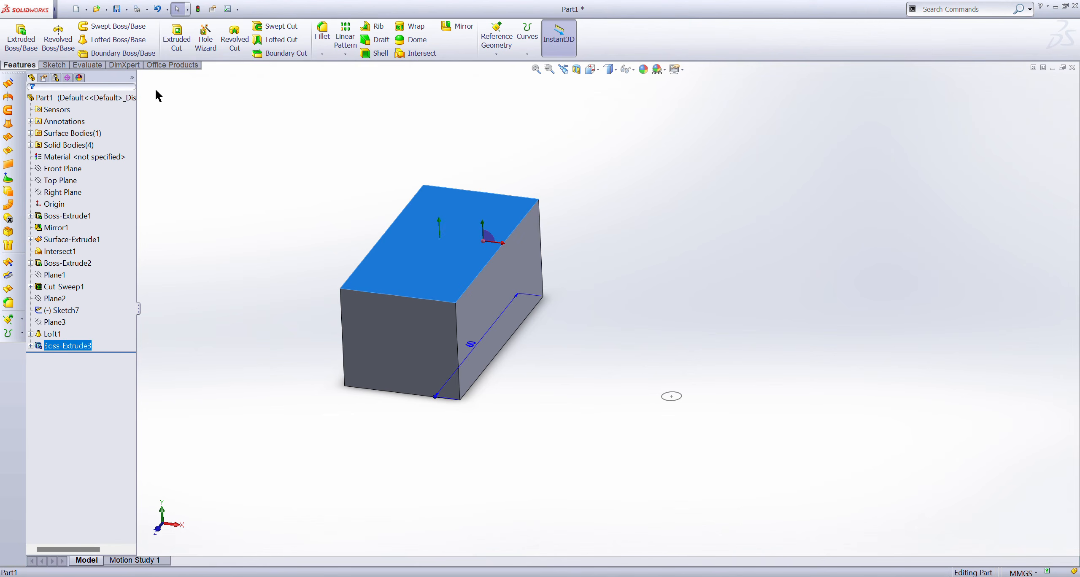
left_click(54, 64)
left_click(15, 38)
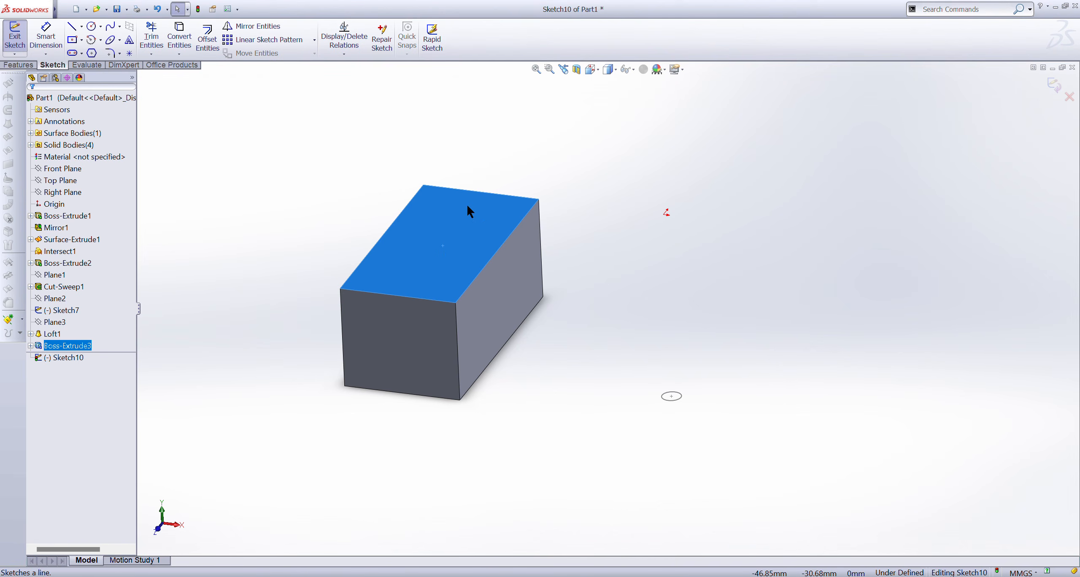
left_click(73, 357)
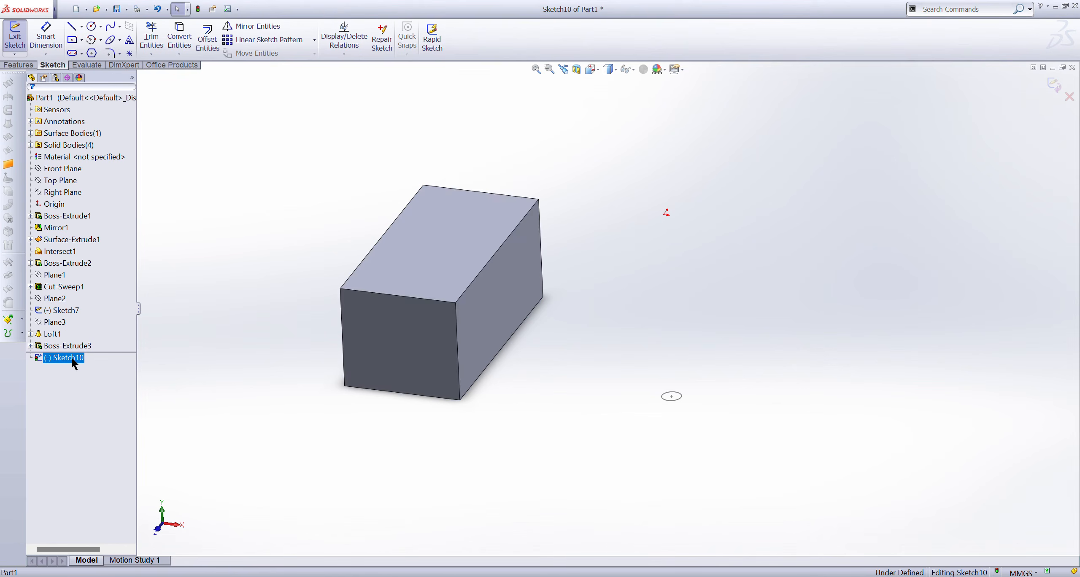
key("ctrl+8")
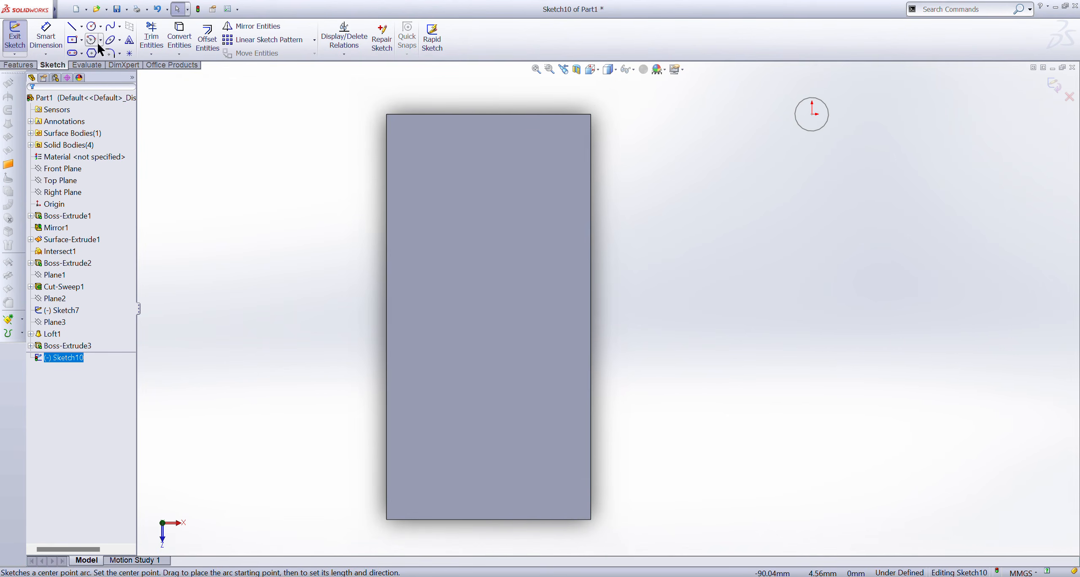
left_click(91, 26)
scroll(496, 332, "down", 3)
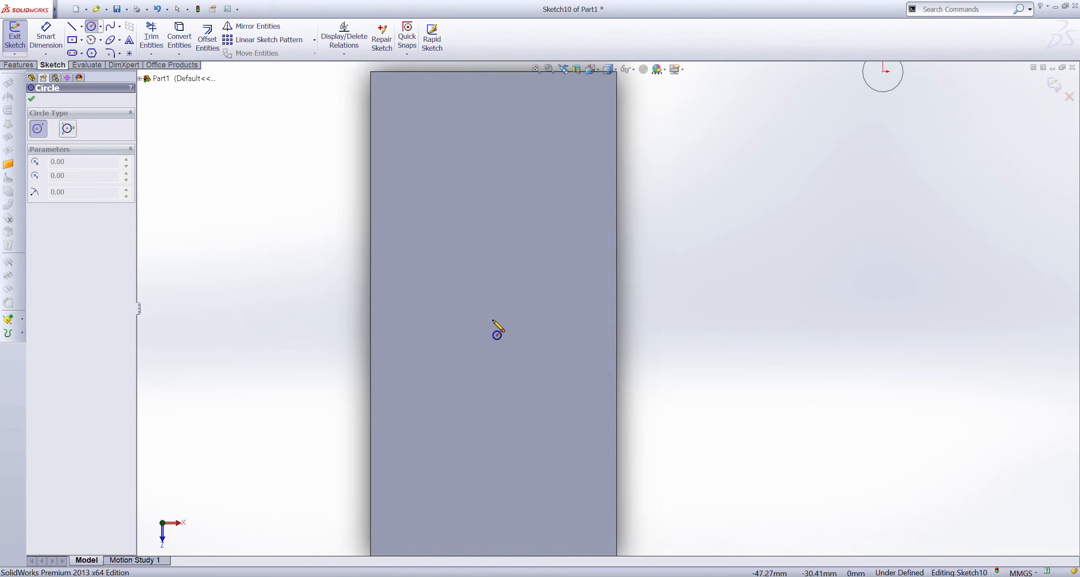
left_click(493, 320)
left_click(528, 250)
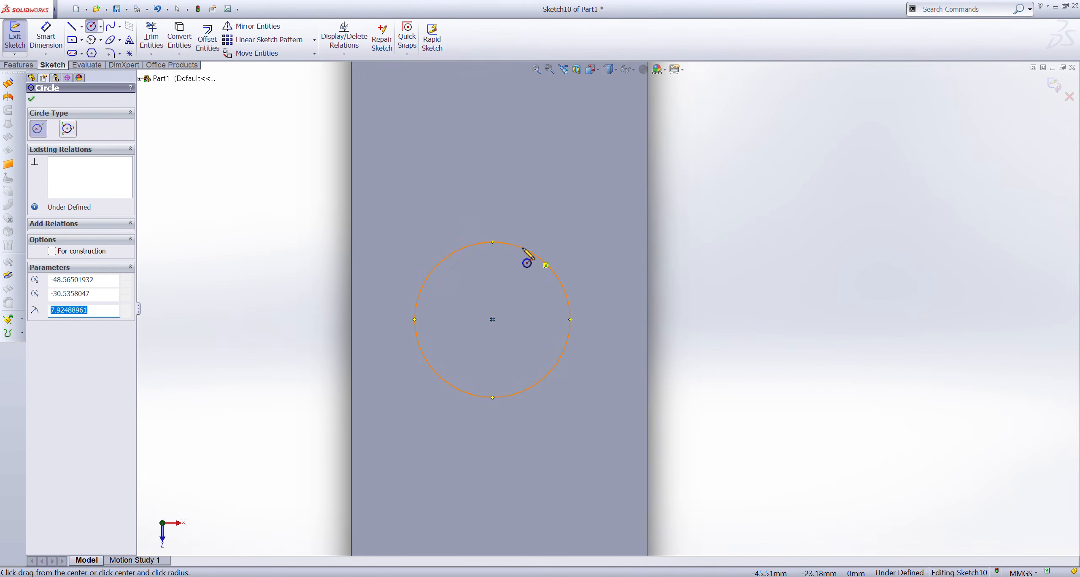
left_click(31, 100)
left_click(11, 41)
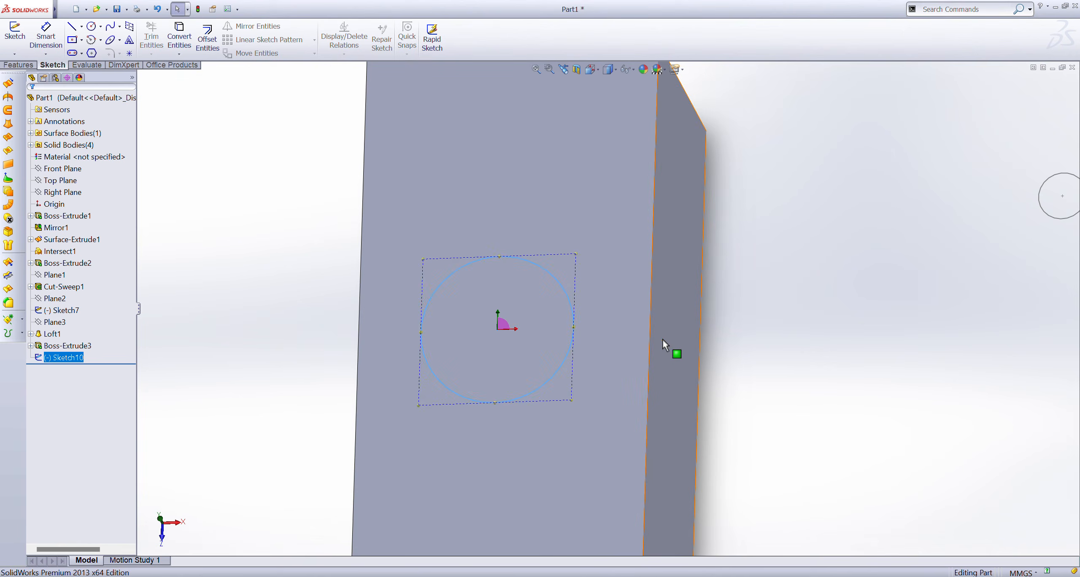
On the block's bottom face, sketch a centre rectangle about 19.4 by 21.7 mm centred on the circle and exit the sketch.
middle_click_drag(684, 447, 652, 180)
left_click(579, 333)
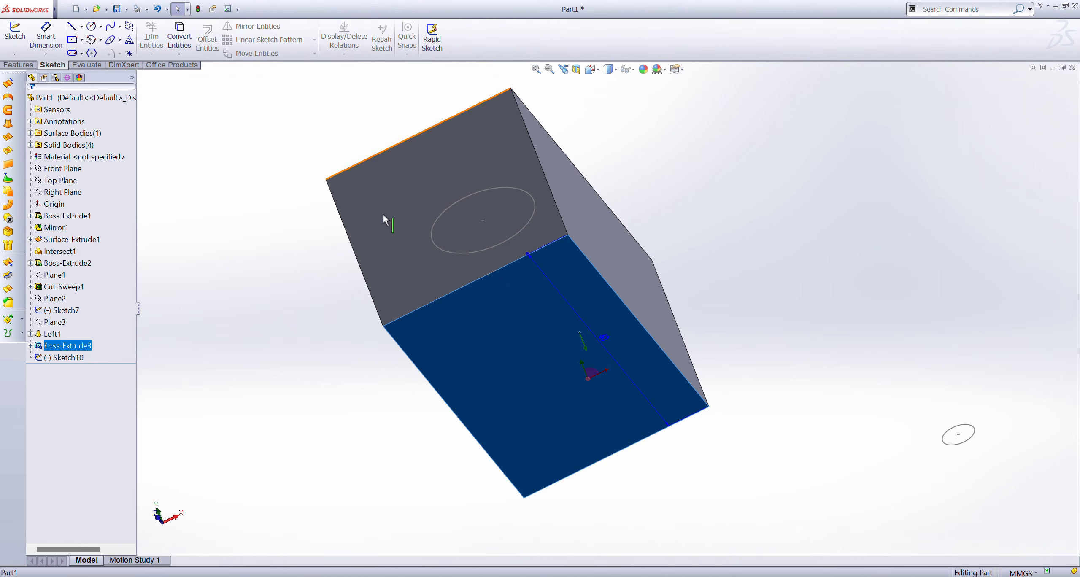
left_click(15, 34)
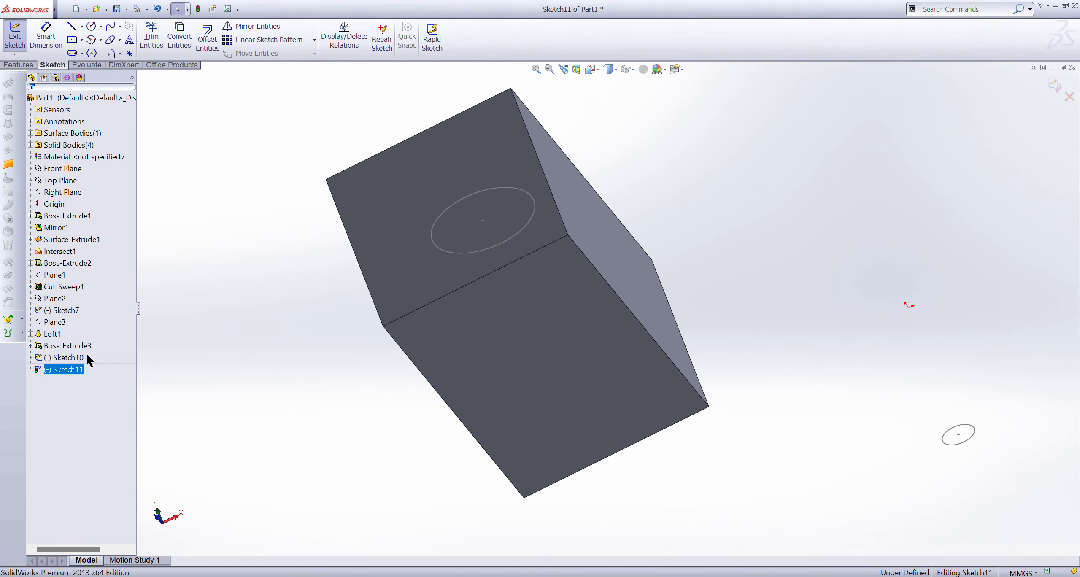
left_click(73, 40)
left_click(485, 298)
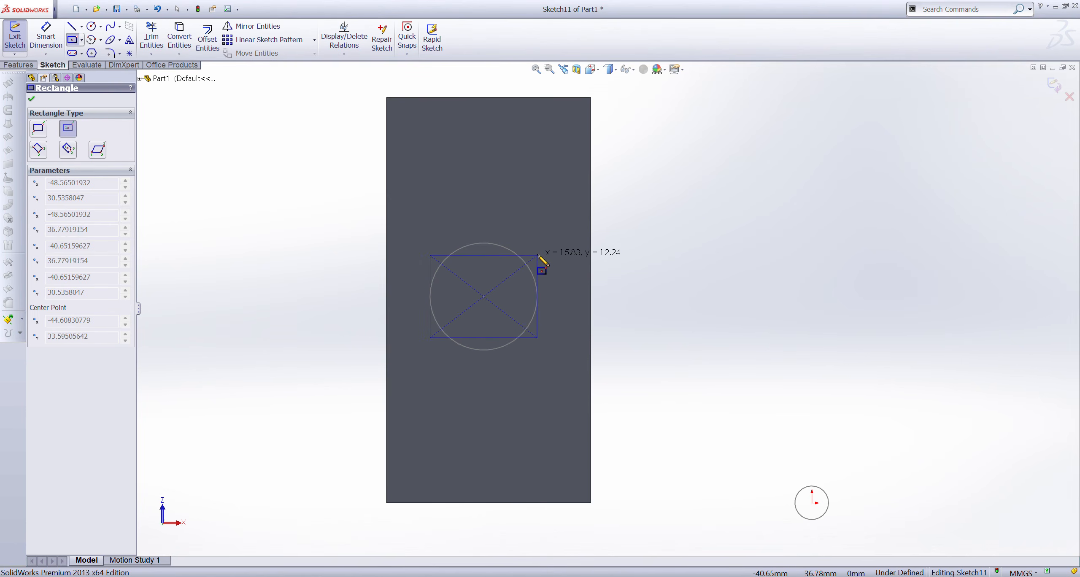
left_click(549, 223)
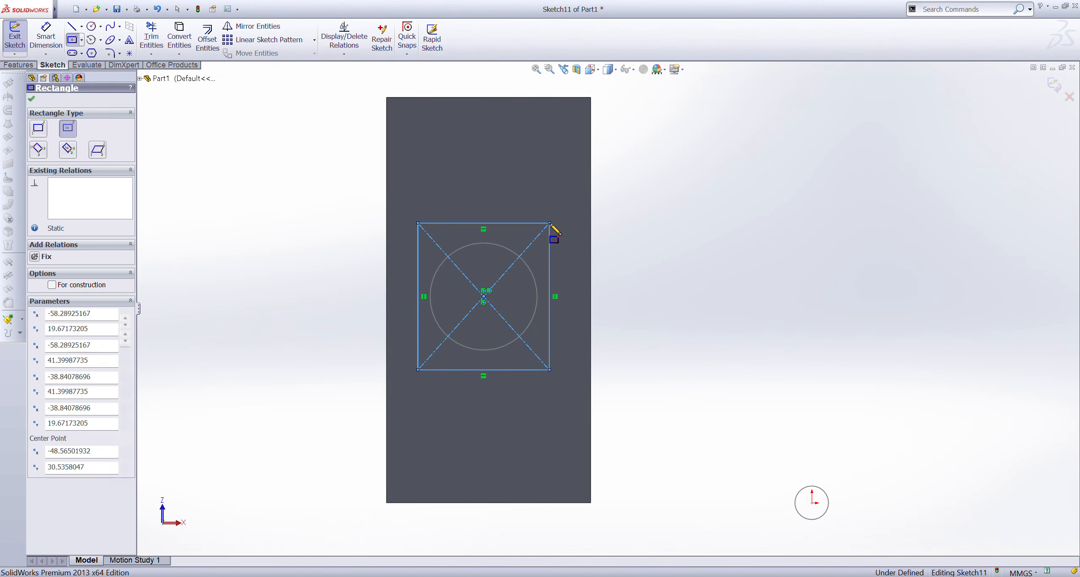
left_click(32, 100)
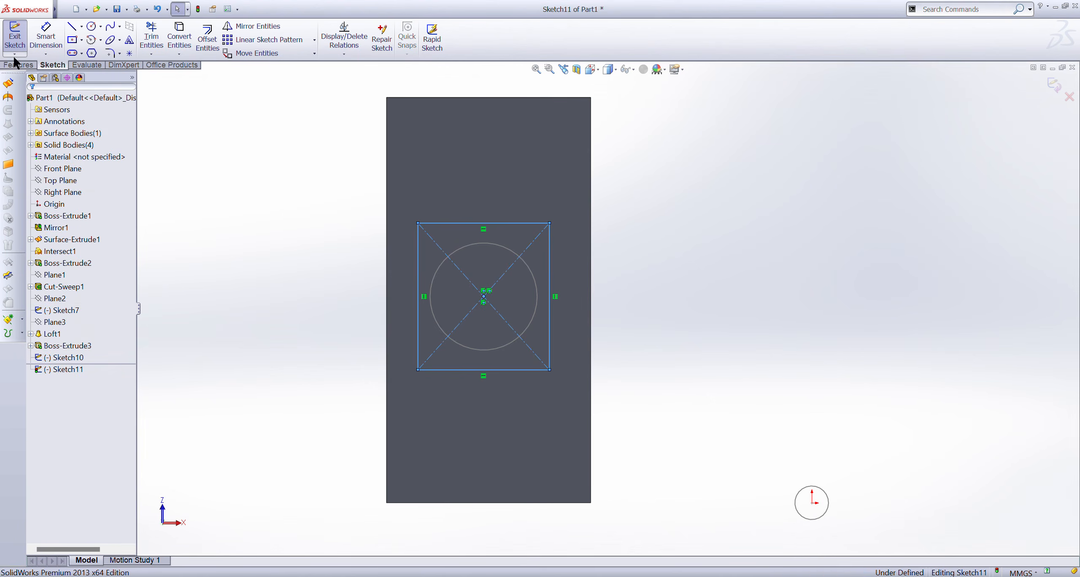
left_click(15, 38)
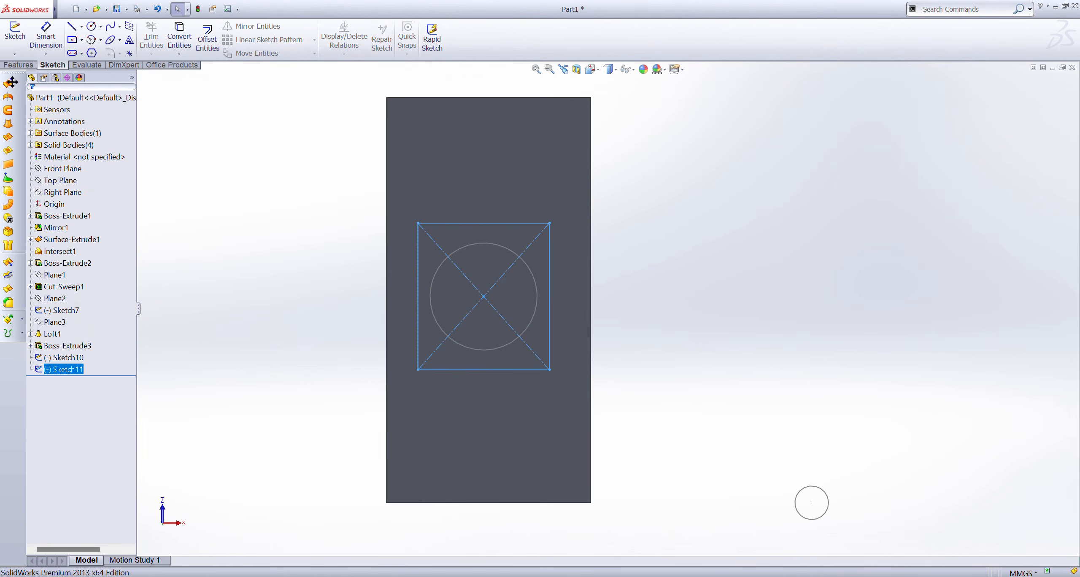
Create a lofted cut through the block from the rectangle sketch on the bottom face to the circle sketch on the top face.
left_click(19, 66)
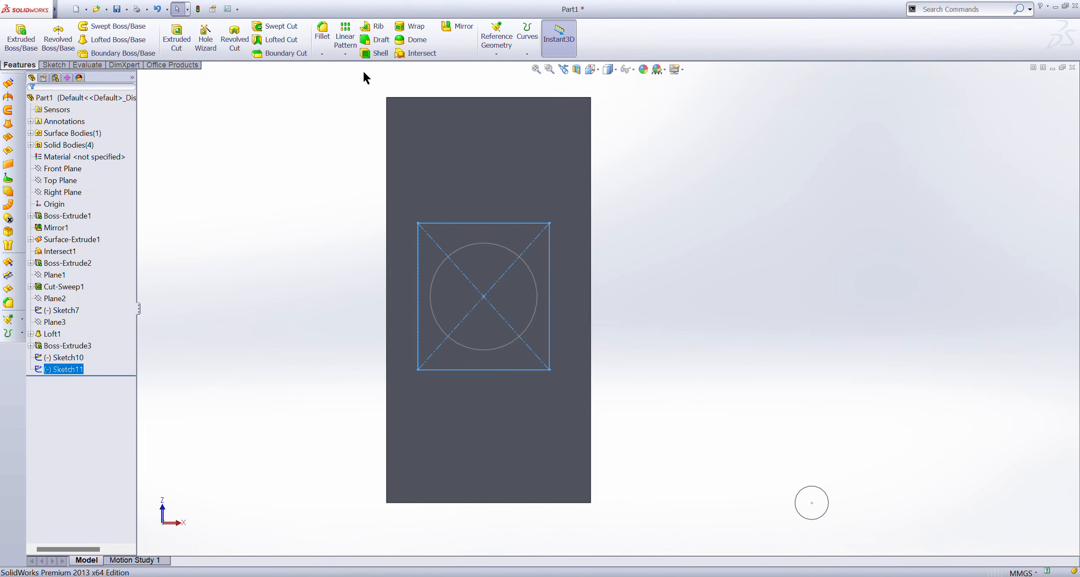
left_click(279, 143)
left_click(281, 41)
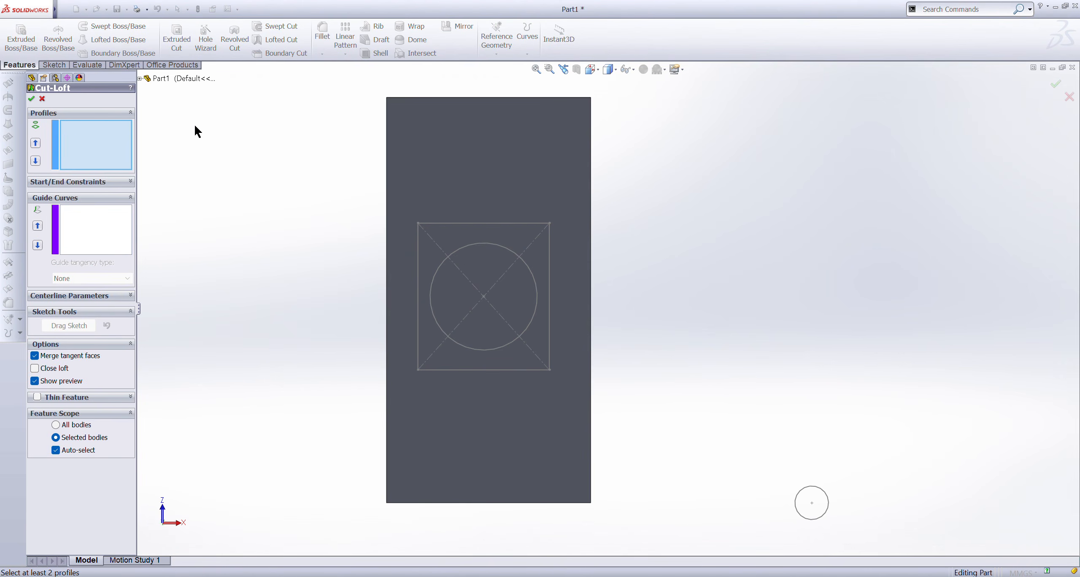
mouse_move(784, 290)
middle_mouse_down()
mouse_move(704, 291)
mouse_move(655, 335)
middle_mouse_up()
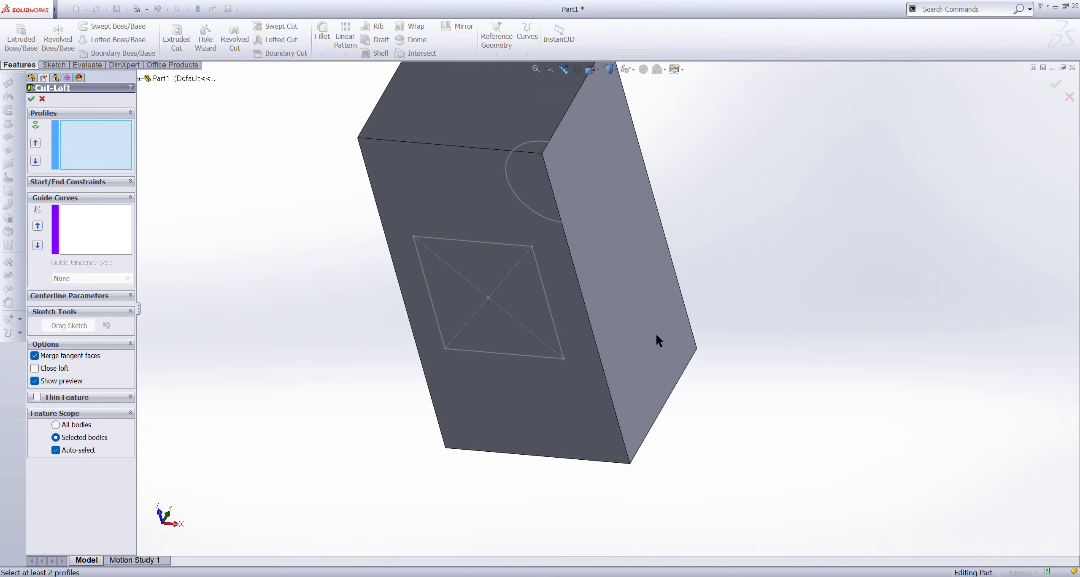
left_click(511, 252)
mouse_move(646, 198)
middle_mouse_down()
mouse_move(666, 230)
mouse_move(634, 282)
middle_mouse_up()
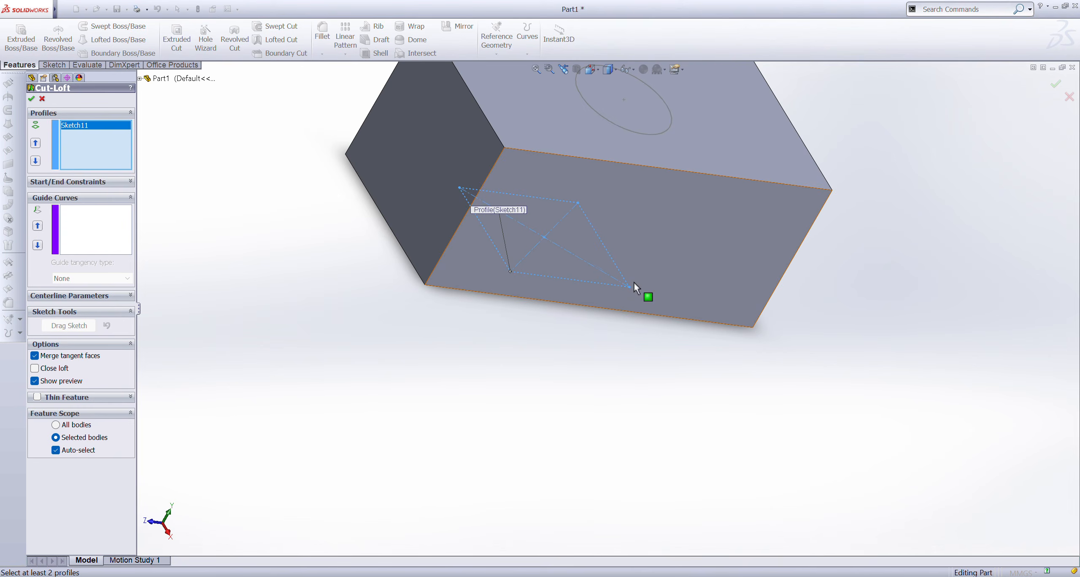
left_click(629, 132)
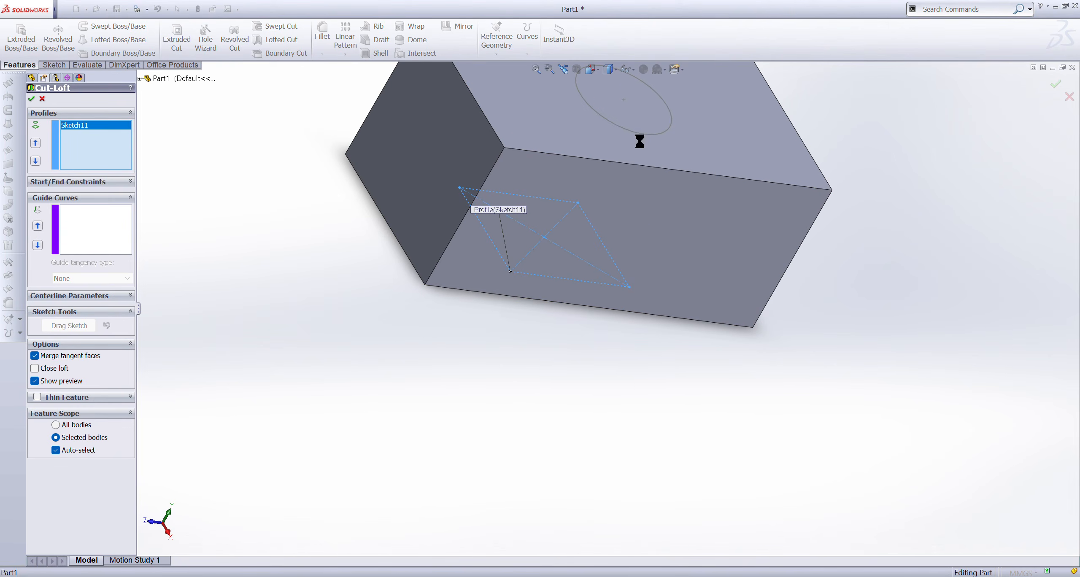
middle_click_drag(594, 382, 668, 246)
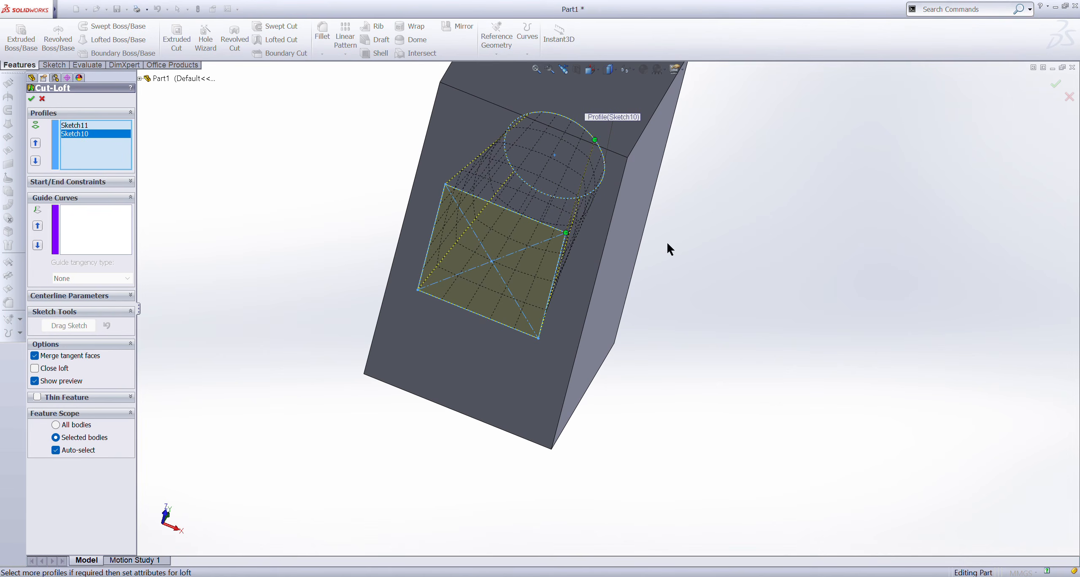
middle_click_drag(771, 343, 943, 286)
middle_click_drag(704, 253, 655, 184)
scroll(655, 184, "down", 1)
left_click(765, 253)
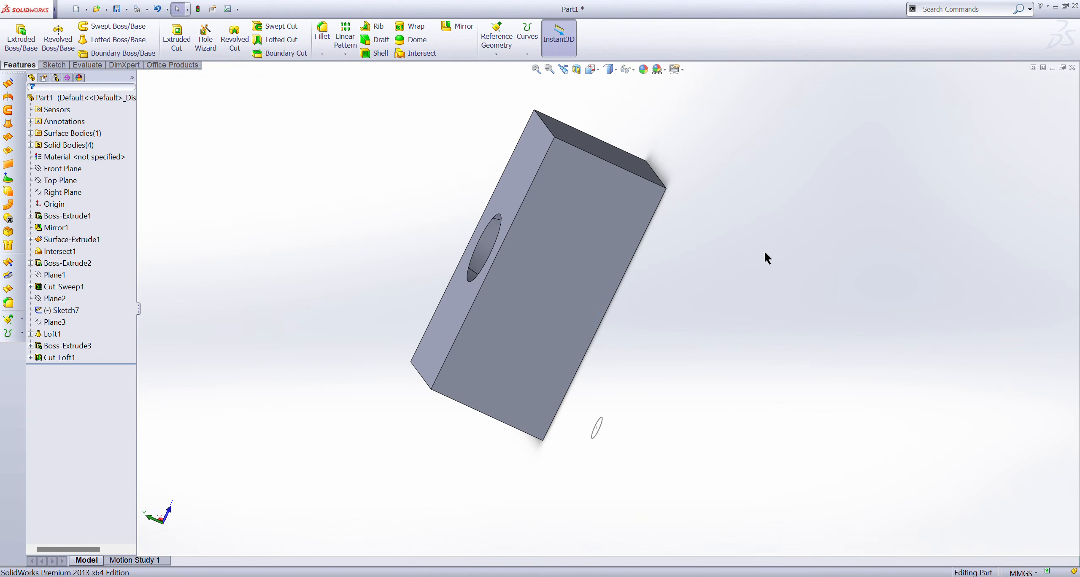
Examine the block with its lofted cut from the front, from the side and in isometric view.
key("ctrl+1")
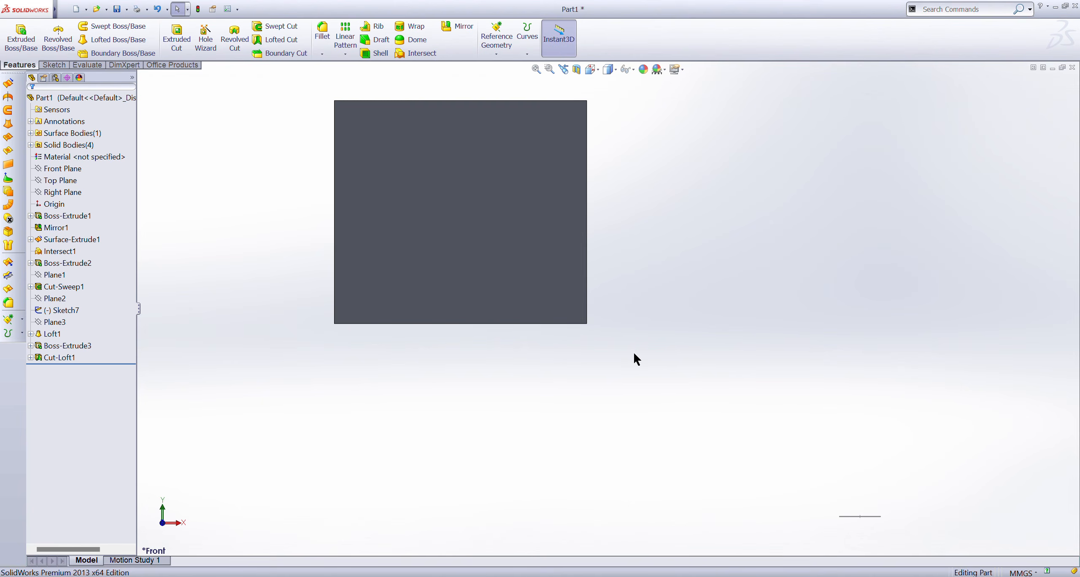
scroll(676, 303, "up", 2)
scroll(658, 261, "down", 2)
scroll(650, 246, "up", 3)
scroll(629, 227, "down", 1)
scroll(630, 227, "up", 1)
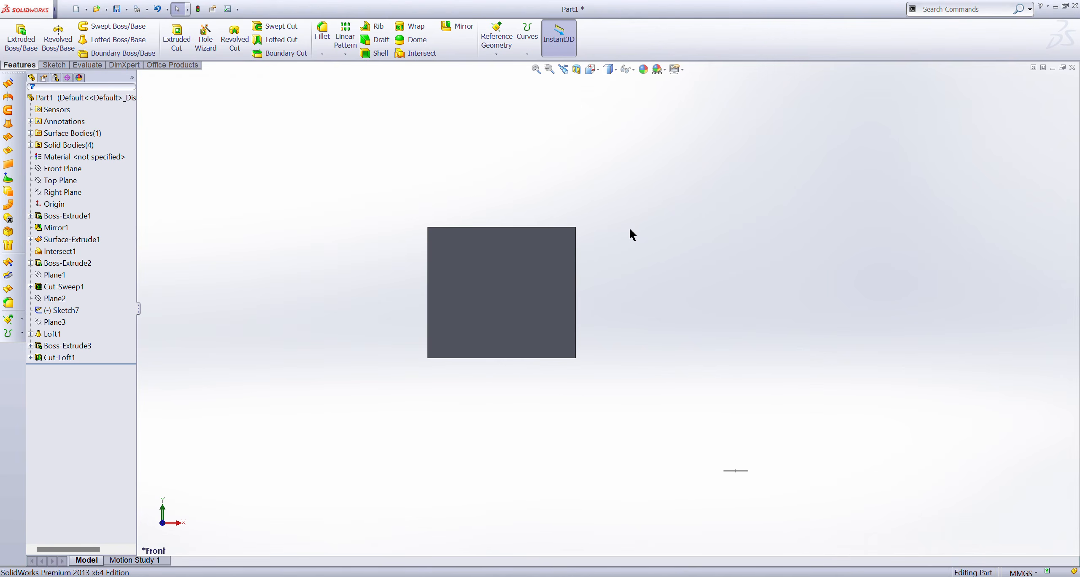
key("Left")
key("Left")
key("ctrl+7")
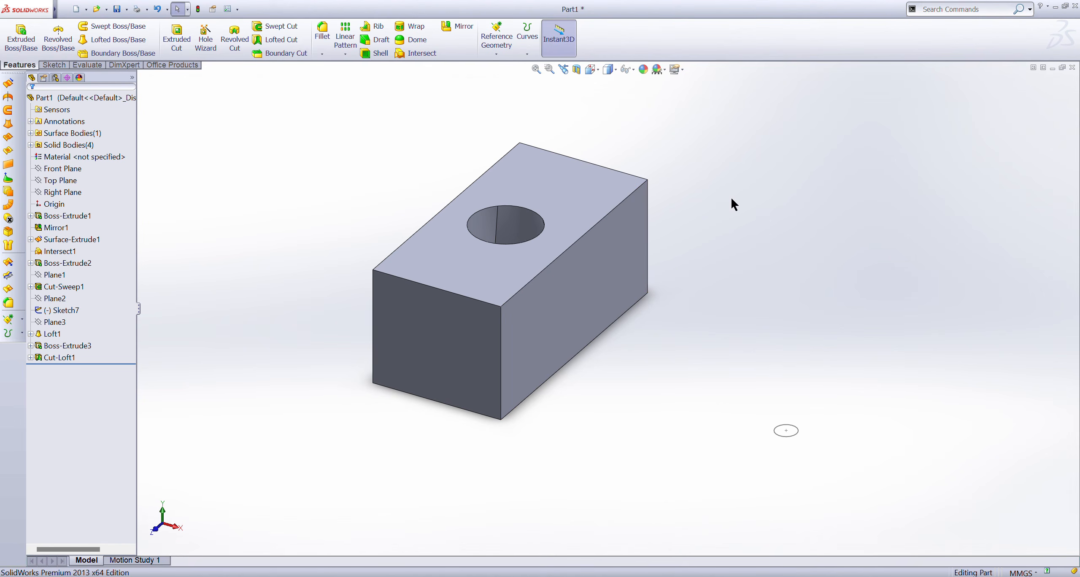